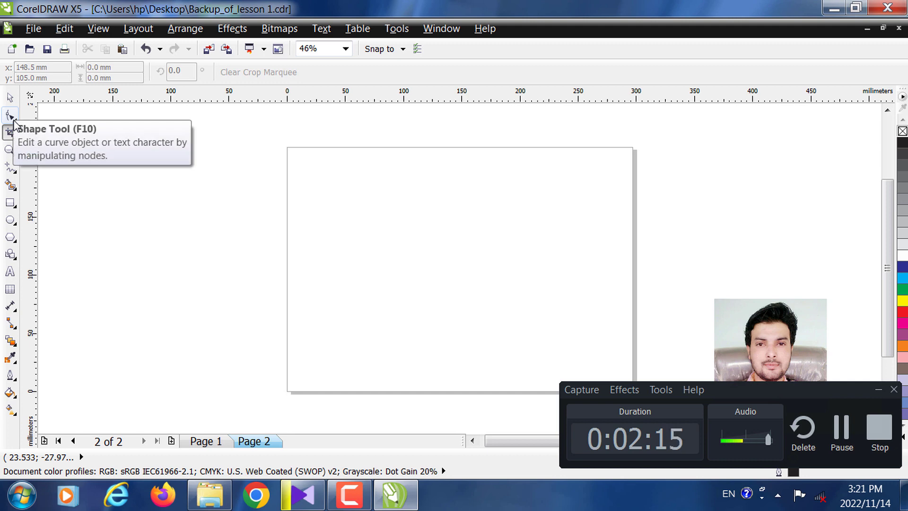
left_click(15, 120)
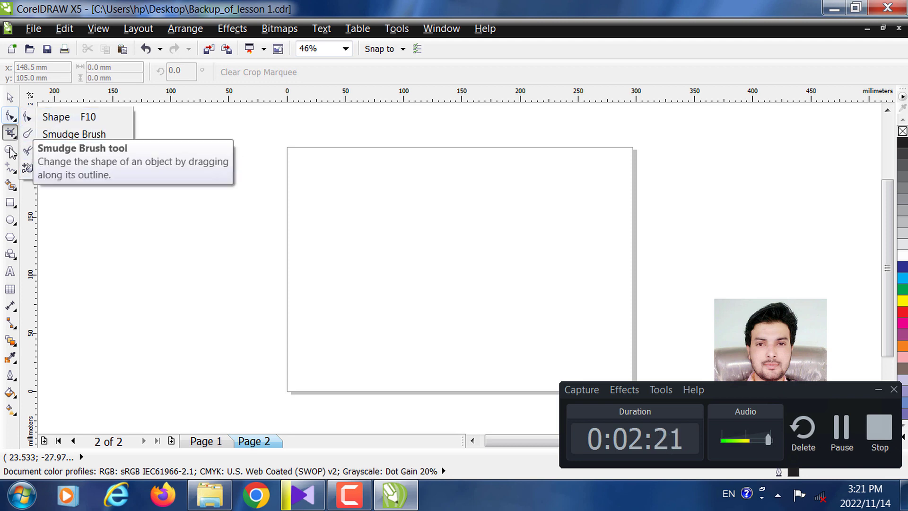
mouse_move(13, 150)
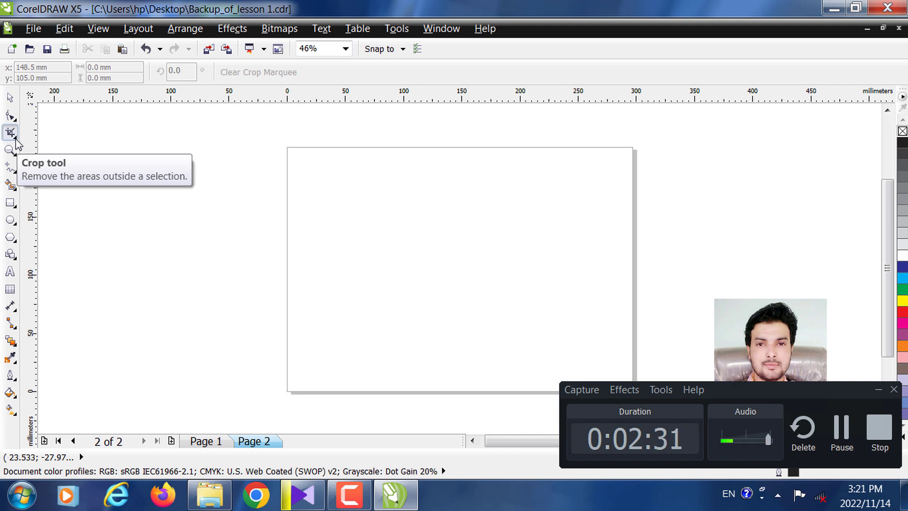
left_click(16, 138)
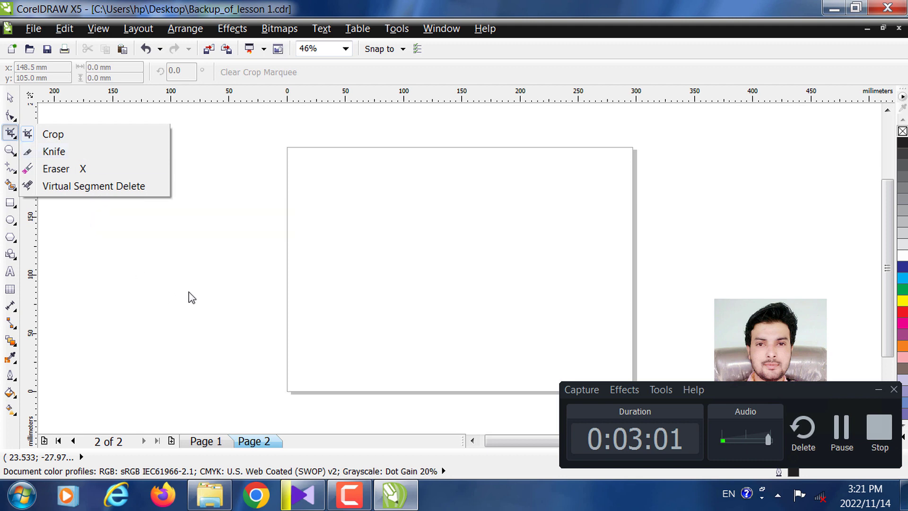
left_click(305, 262)
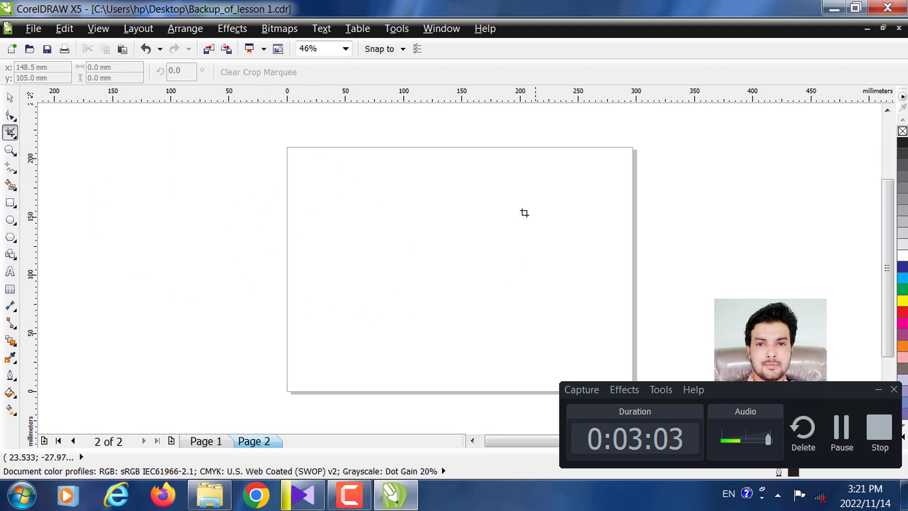
left_click(10, 97)
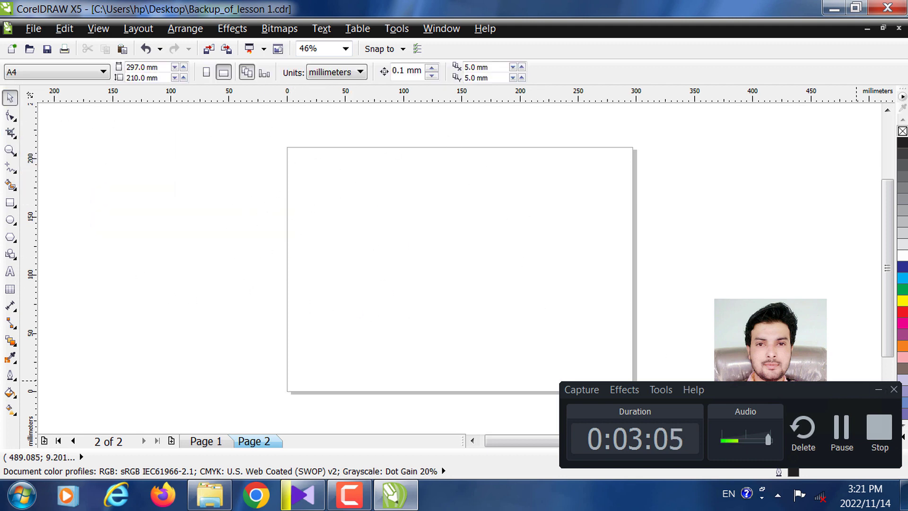
left_click(879, 390)
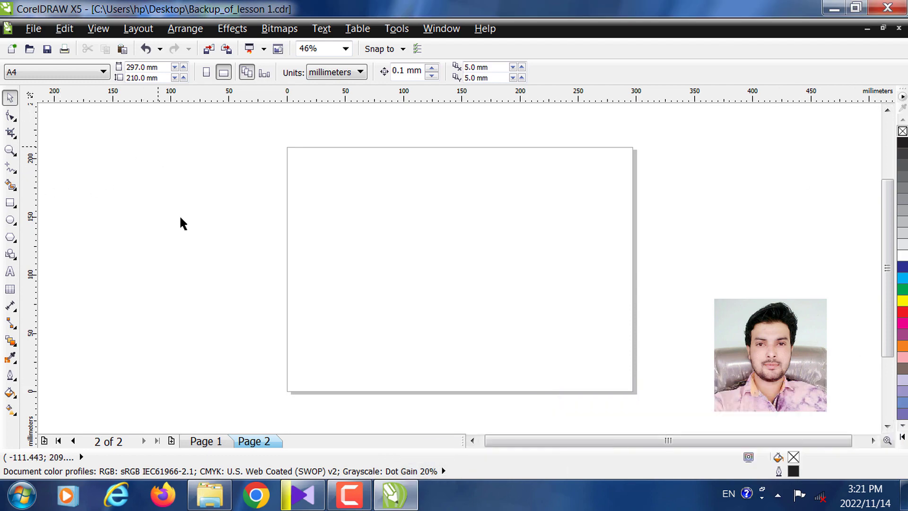
- Bring the photo IMG_20190104_142303.JPG from the desktop into page 2 of the CorelDRAW document
left_click(833, 9)
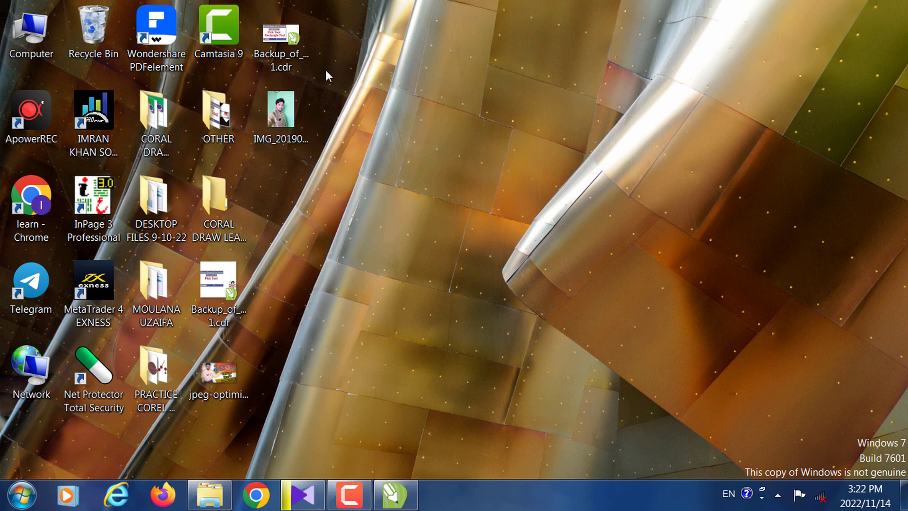
double_click(294, 101)
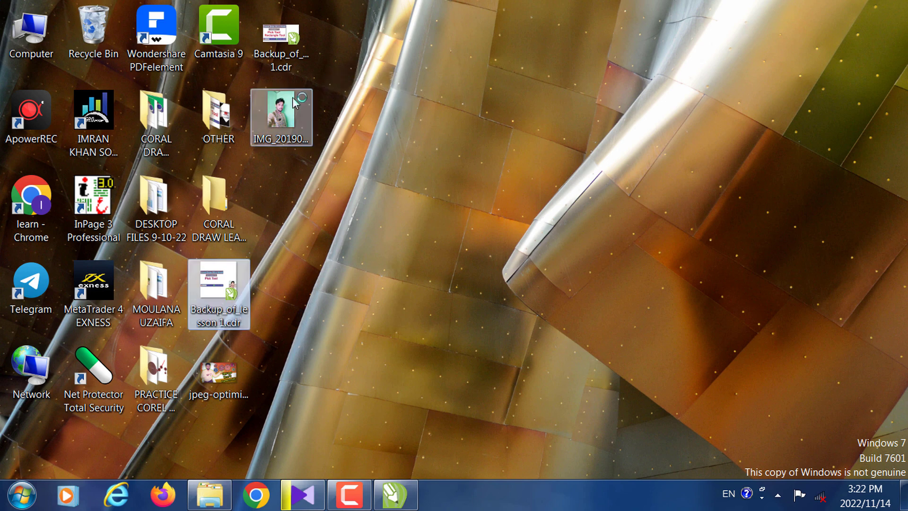
left_click(295, 102)
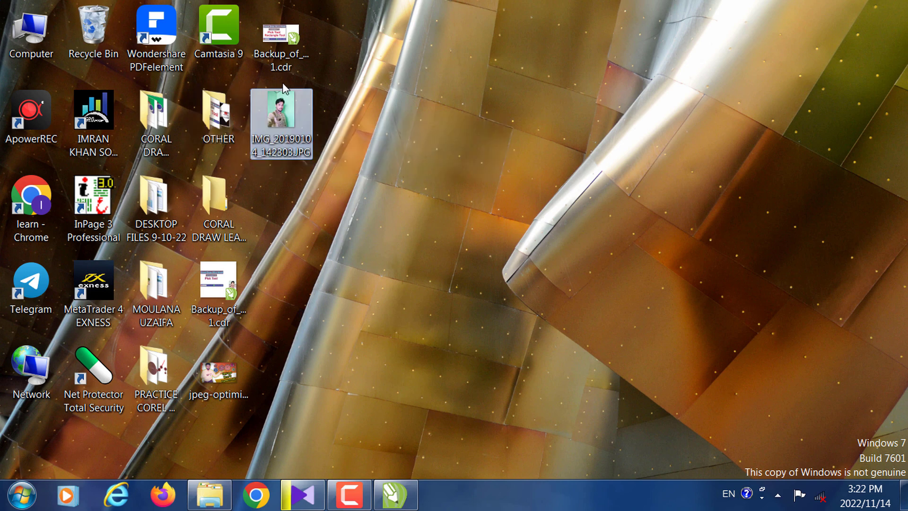
left_click_drag(285, 106, 438, 293)
left_click(887, 112)
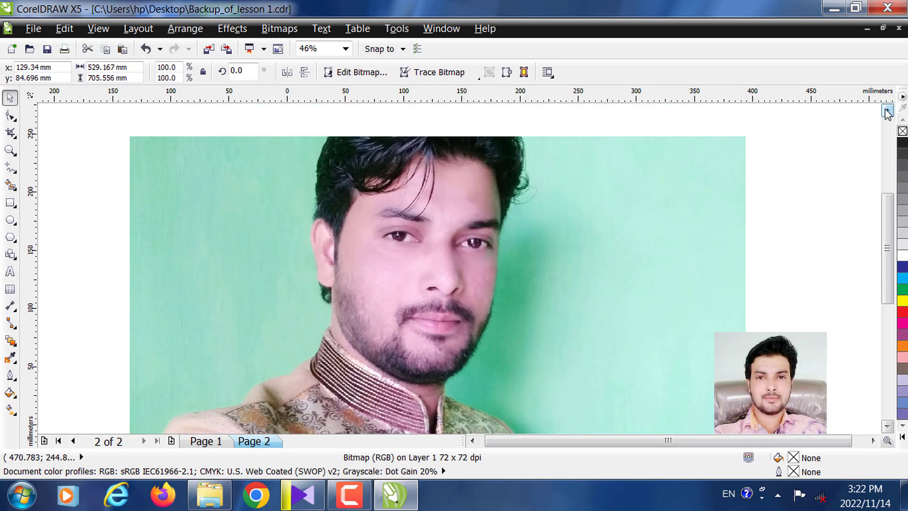
left_click(887, 112)
left_click_drag(884, 198, 885, 271)
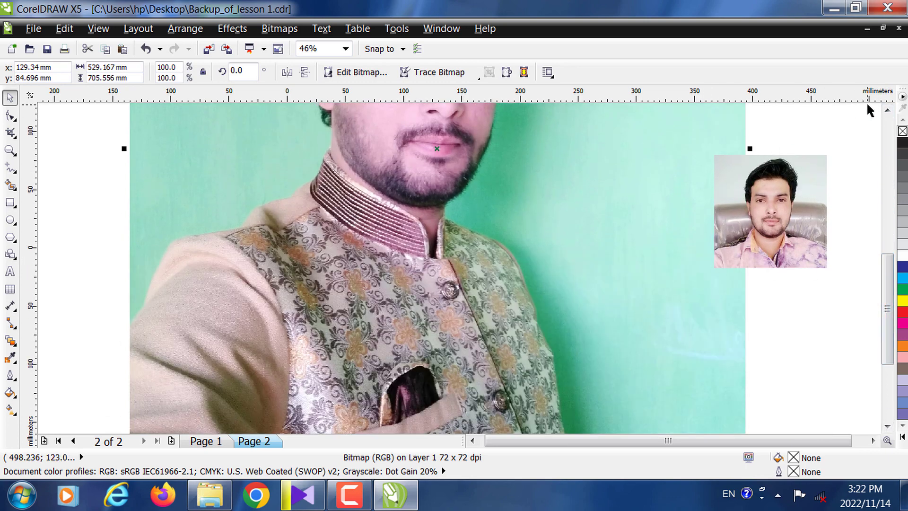
left_click(105, 33)
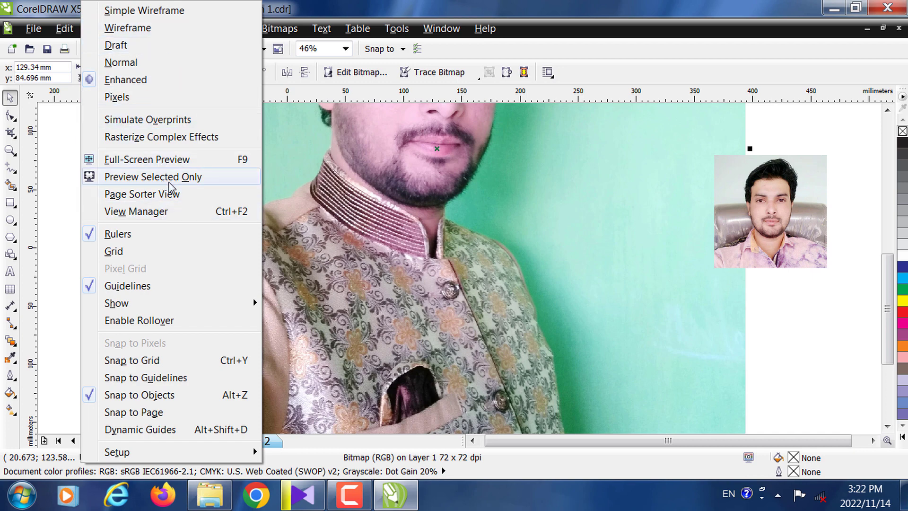
left_click(447, 209)
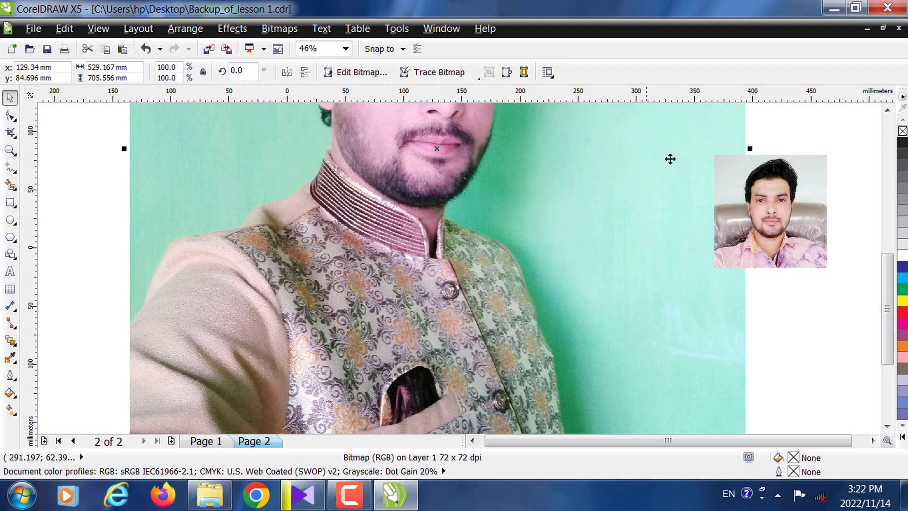
- Scale the imported photo down proportionally about its centre to about 62.9%
left_click(891, 113)
left_click(891, 113)
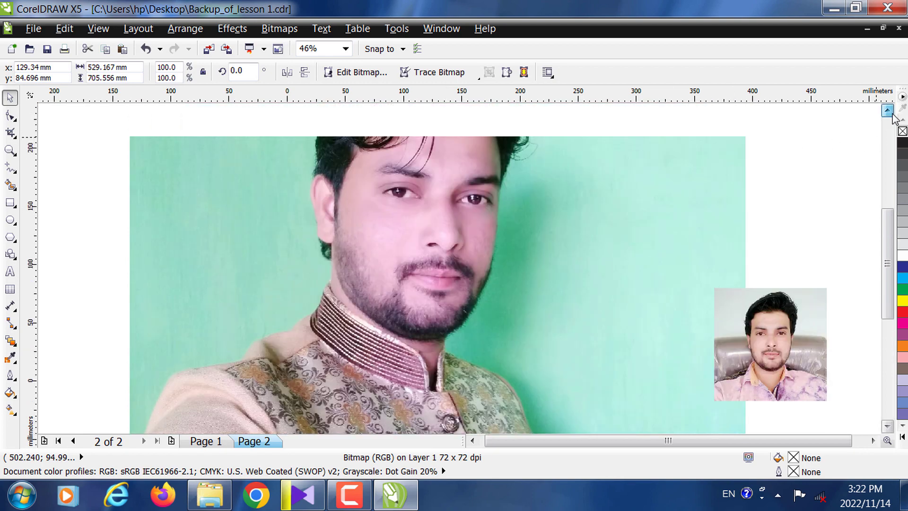
left_click(891, 113)
left_click(891, 112)
left_click(891, 113)
left_click(891, 113)
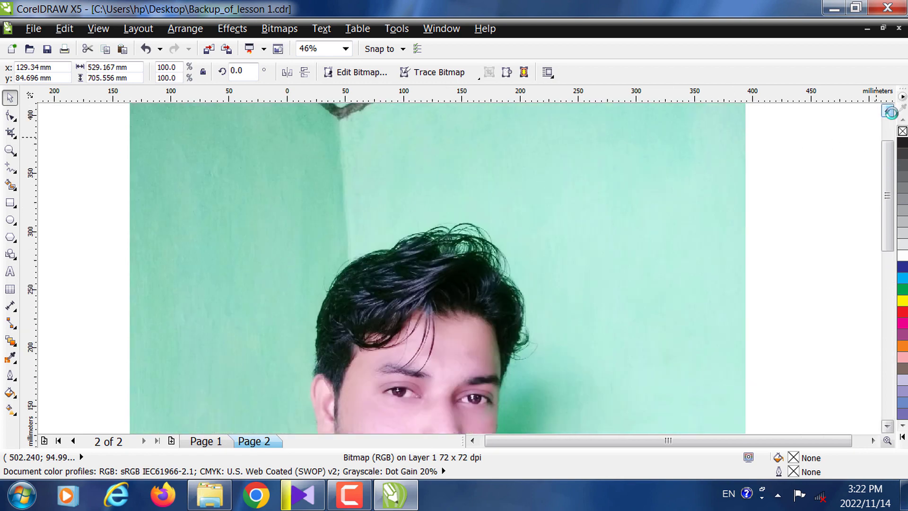
left_click(891, 113)
left_click(891, 112)
left_click(891, 112)
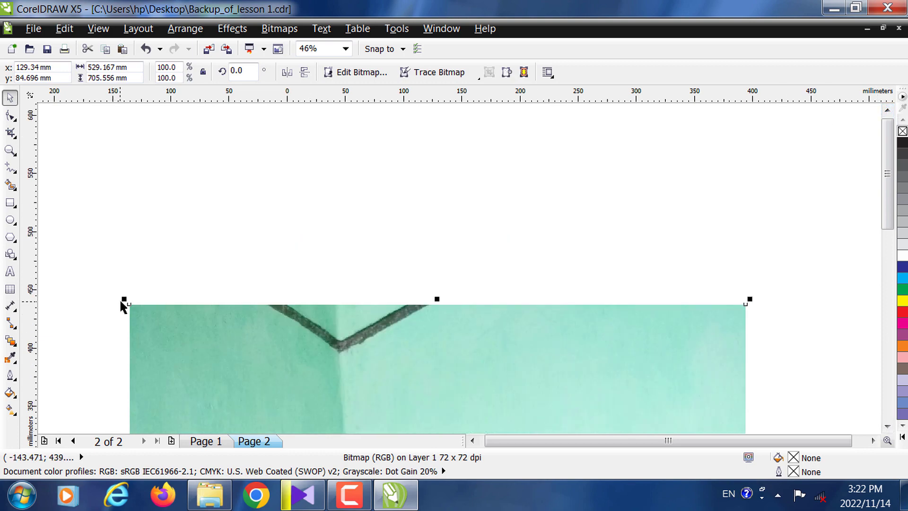
left_click_drag(123, 299, 237, 356)
- Scale the photo down further to about 28% of its original size and position it within the page's height, slightly left of centre
left_click_drag(887, 212, 888, 297)
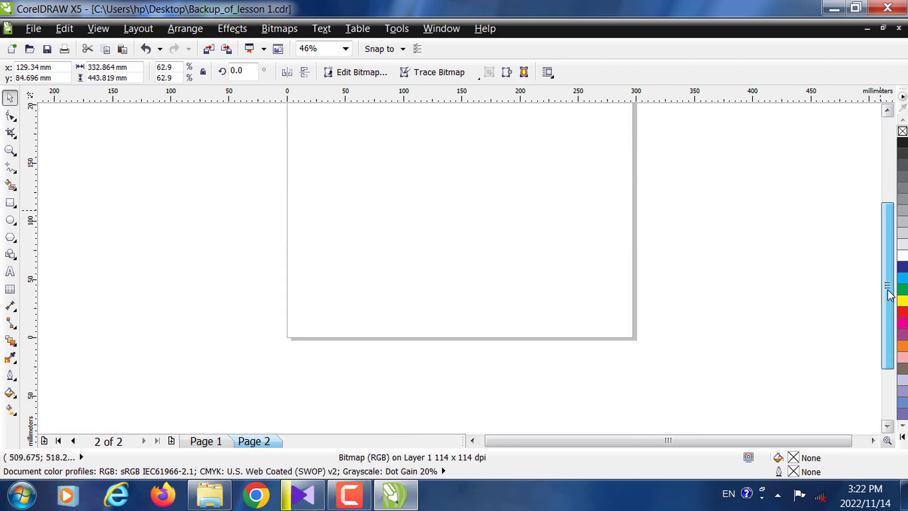
left_click_drag(613, 300, 592, 209)
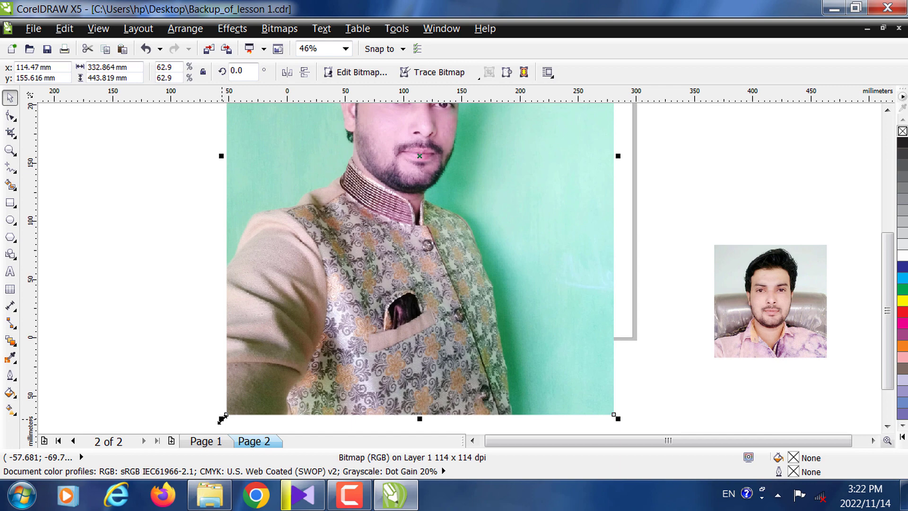
left_click_drag(223, 419, 323, 277)
left_click_drag(462, 142, 483, 179)
left_click(887, 110)
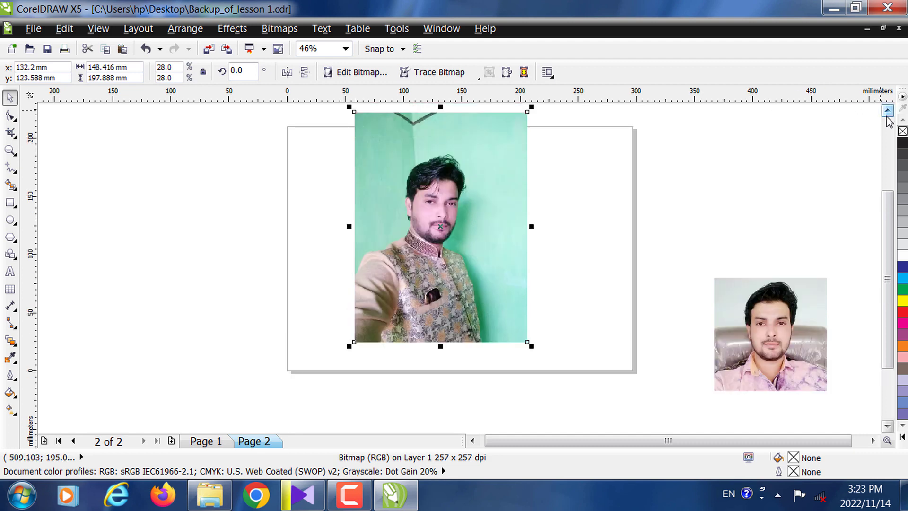
left_click_drag(378, 269, 386, 287)
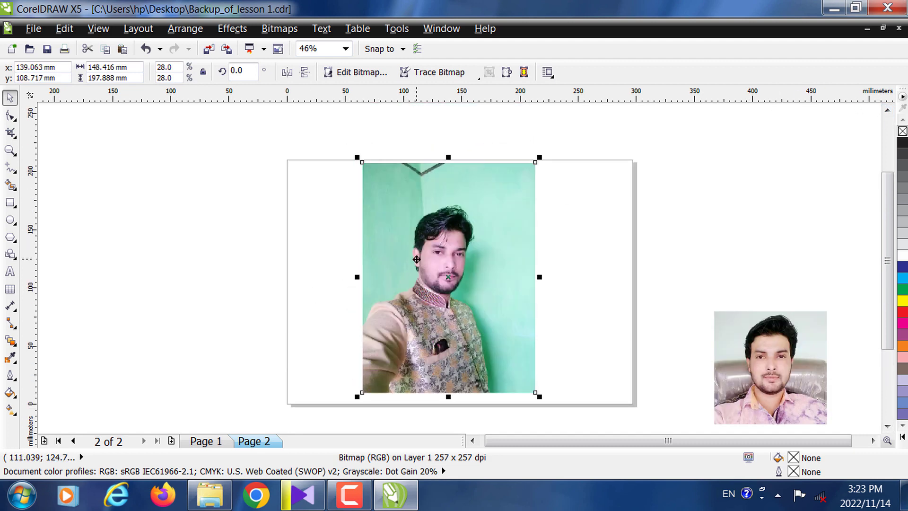
left_click(292, 221)
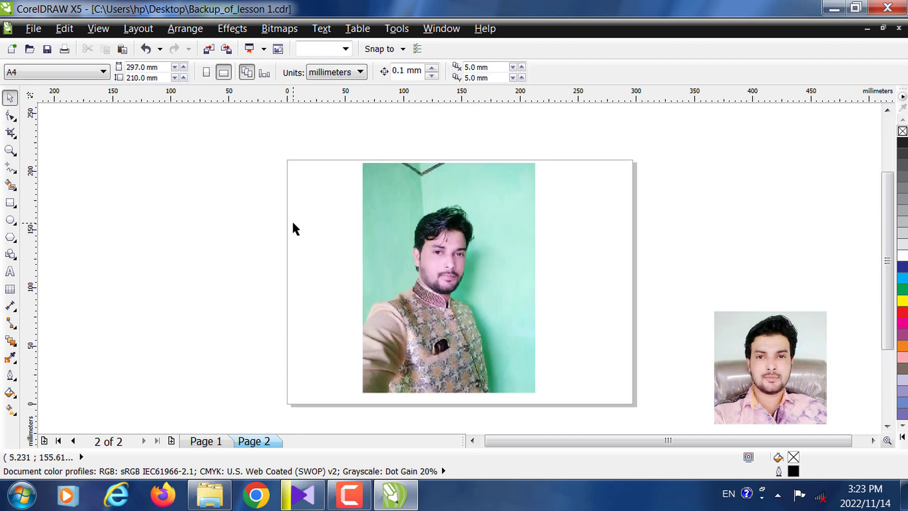
- Draw a crop area about 101 by 113 mm around the man's head and chest in the large photo
left_click(17, 138)
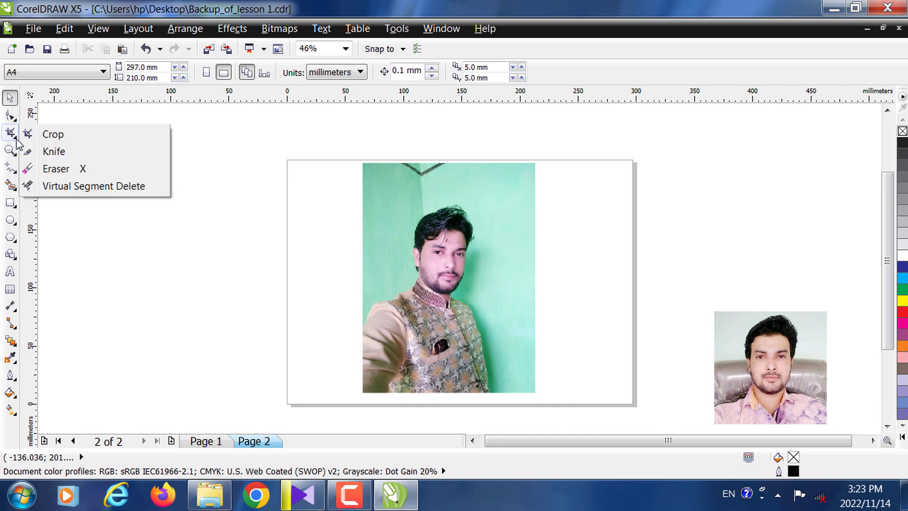
left_click(46, 136)
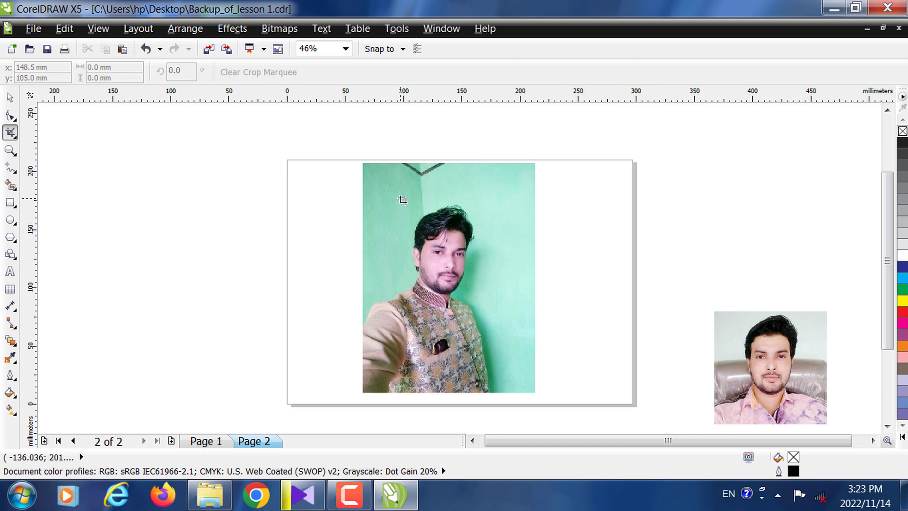
left_click_drag(382, 200, 498, 330)
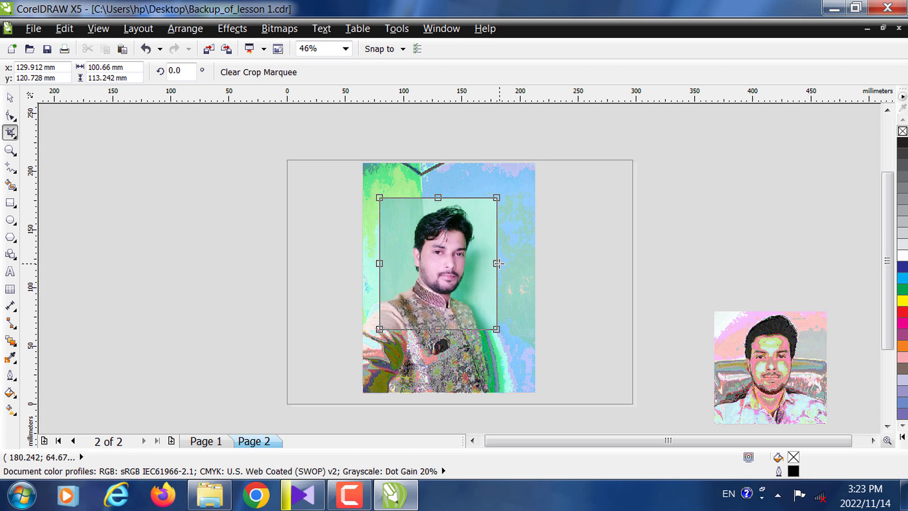
- Select the large photo as the object to crop and return to the Crop tool
key("space")
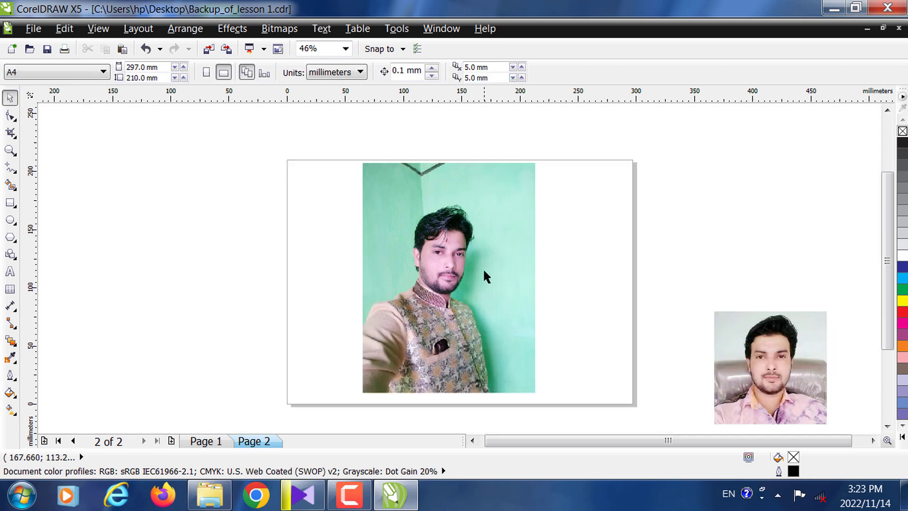
left_click(433, 247)
left_click(11, 119)
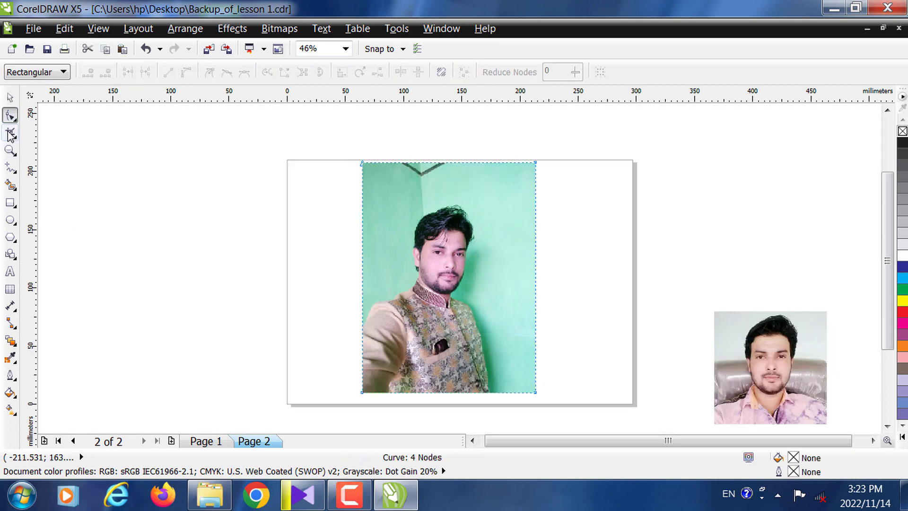
left_click(10, 133)
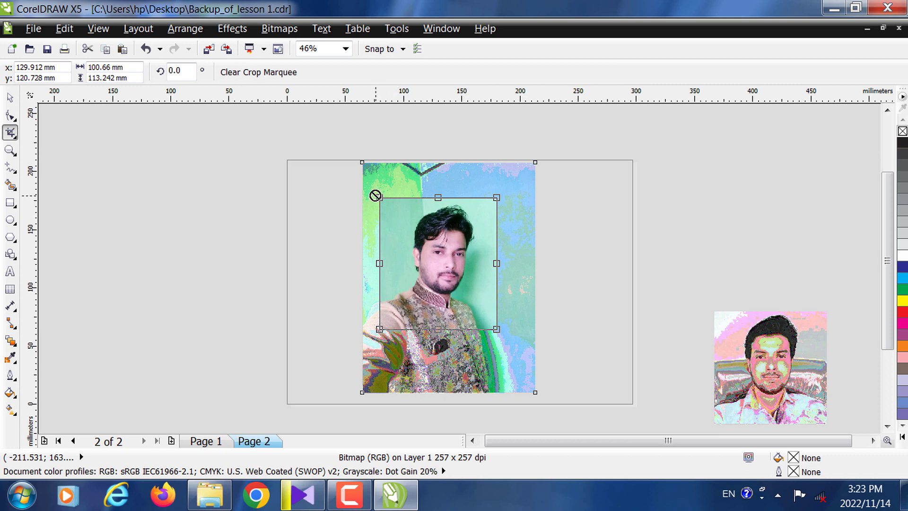
- Adjust the crop area to about 112 by 103 mm around the man's head and shoulders, and apply the crop
left_click_drag(379, 262, 362, 263)
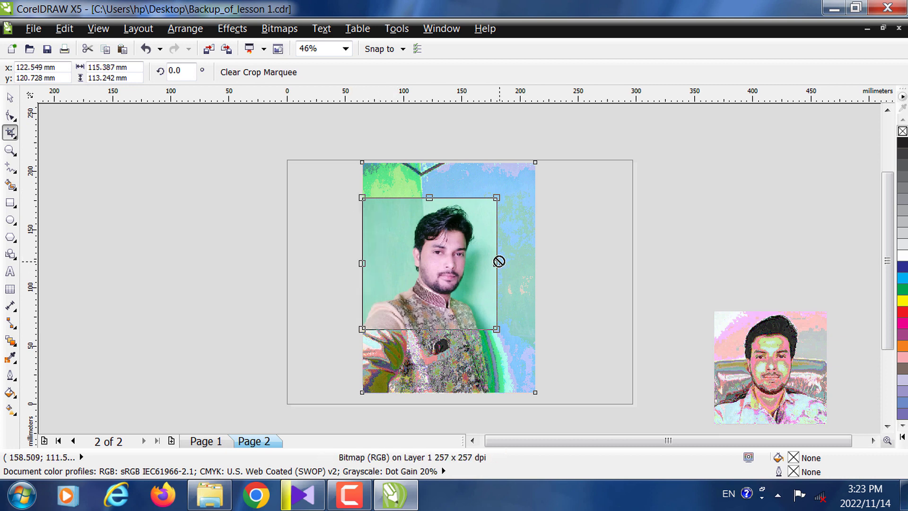
left_click_drag(496, 263, 535, 263)
mouse_move(448, 327)
left_mouse_down()
mouse_move(445, 372)
mouse_move(442, 318)
left_mouse_up()
mouse_move(361, 256)
left_mouse_down()
mouse_move(388, 257)
mouse_move(378, 256)
left_mouse_up()
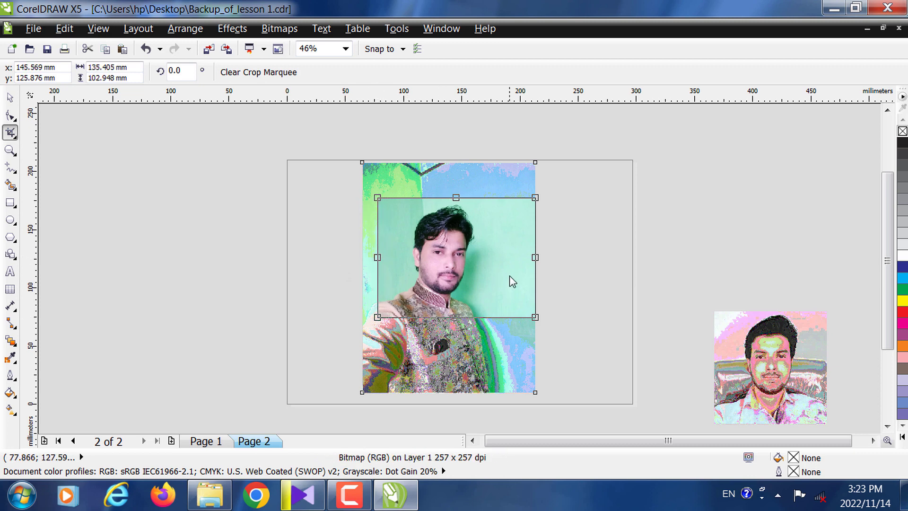
left_click_drag(533, 257, 505, 258)
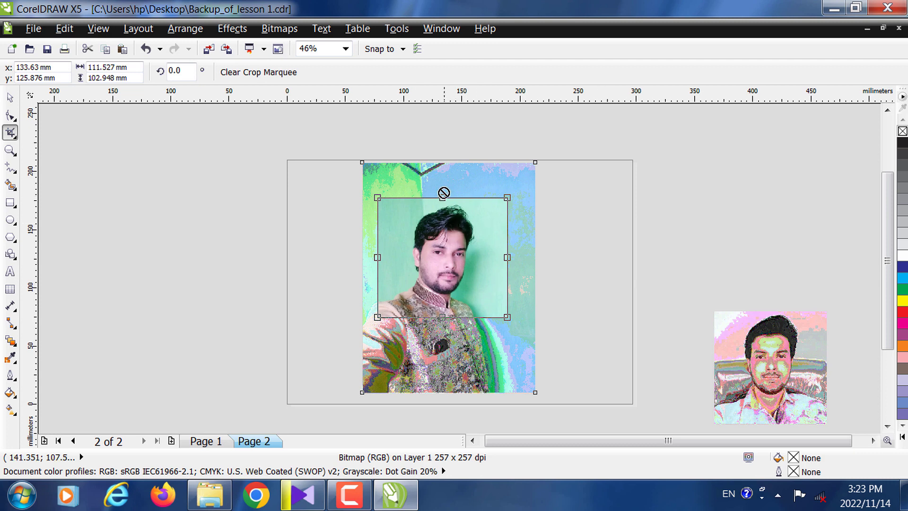
double_click(450, 236)
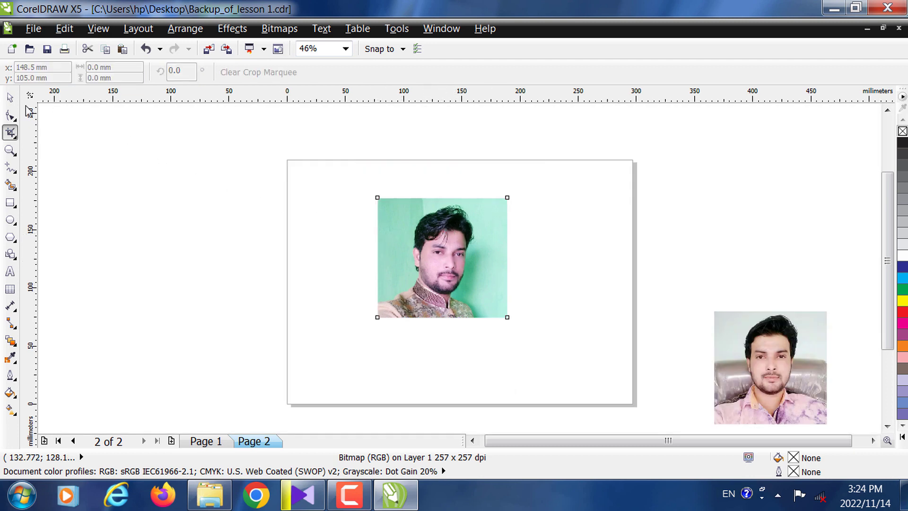
- Move the cropped photo into the upper-left corner of the page and deselect it
left_click(11, 98)
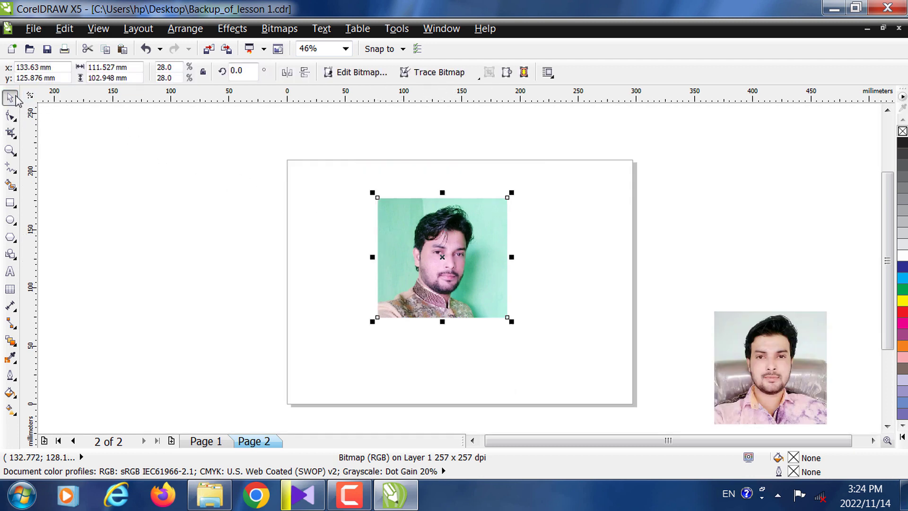
mouse_move(425, 240)
left_mouse_down()
mouse_move(395, 238)
mouse_move(338, 202)
left_mouse_up()
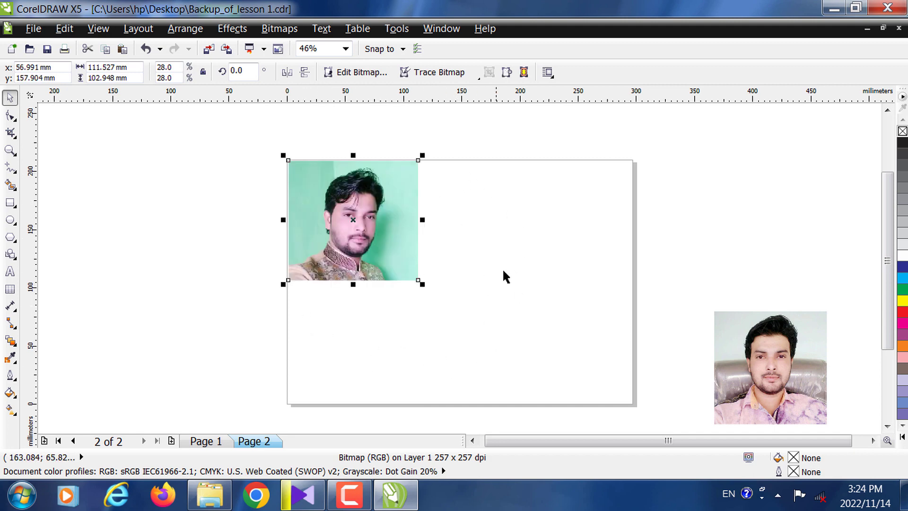
left_click(475, 270)
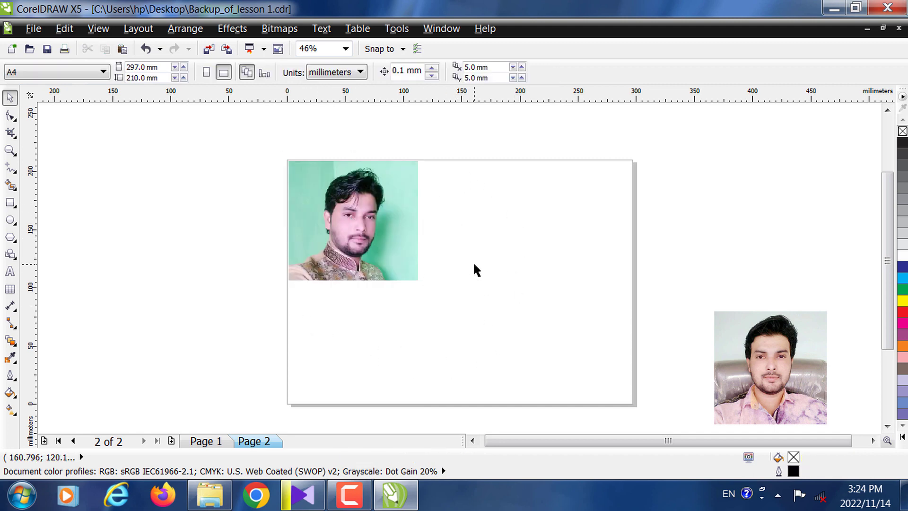
left_click(349, 494)
left_click(849, 430)
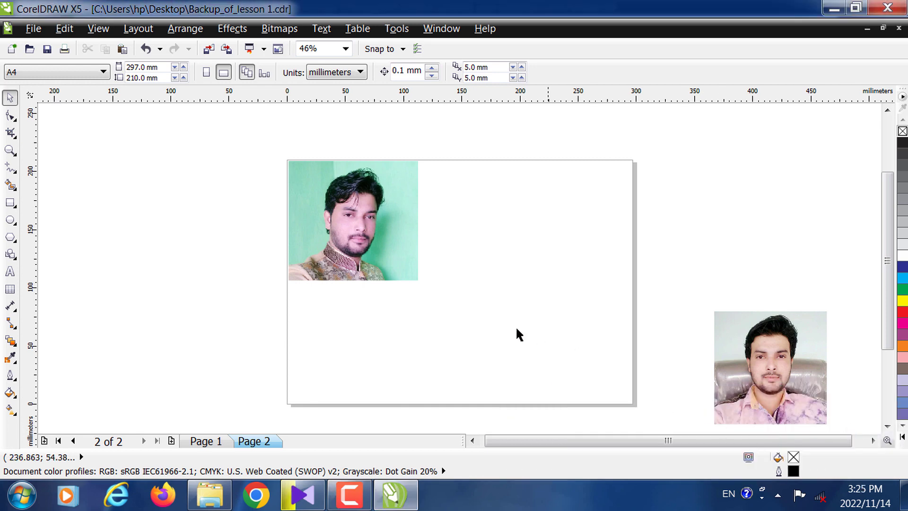
- Scale the cropped photo down to about 88 by 81 mm in the page's upper-left corner and deselect it
left_click(375, 241)
left_click_drag(422, 283, 395, 258)
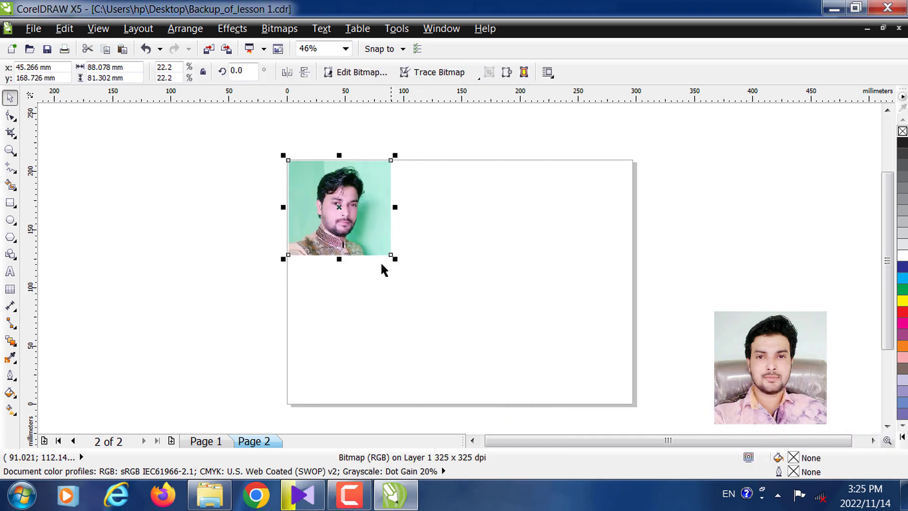
left_click(458, 251)
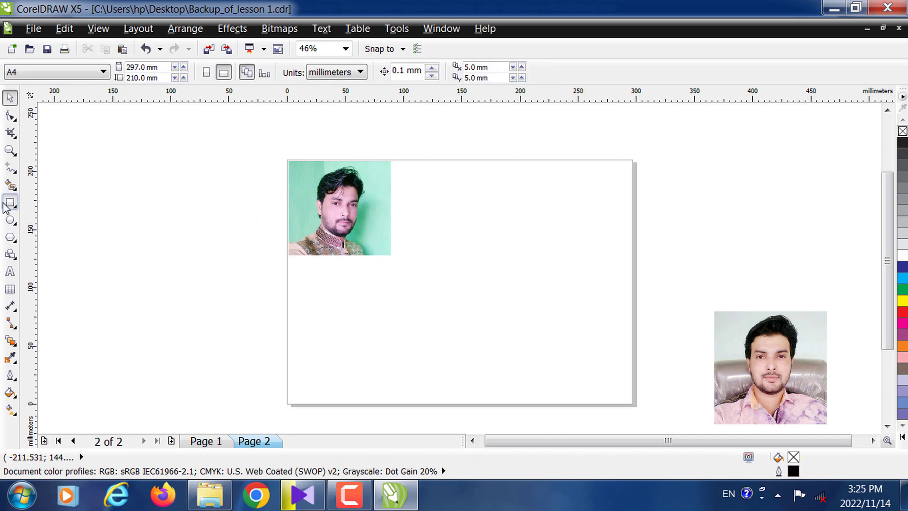
- Add a page-sized rectangle as a frame and scale the cropped photo down to about 65 by 60 mm
double_click(6, 205)
left_click(10, 98)
left_click(303, 188)
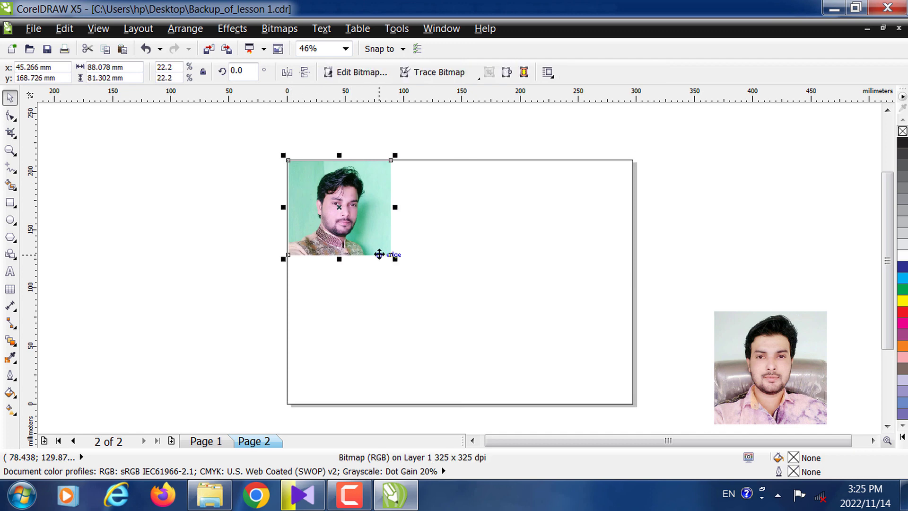
left_click_drag(396, 258, 369, 234)
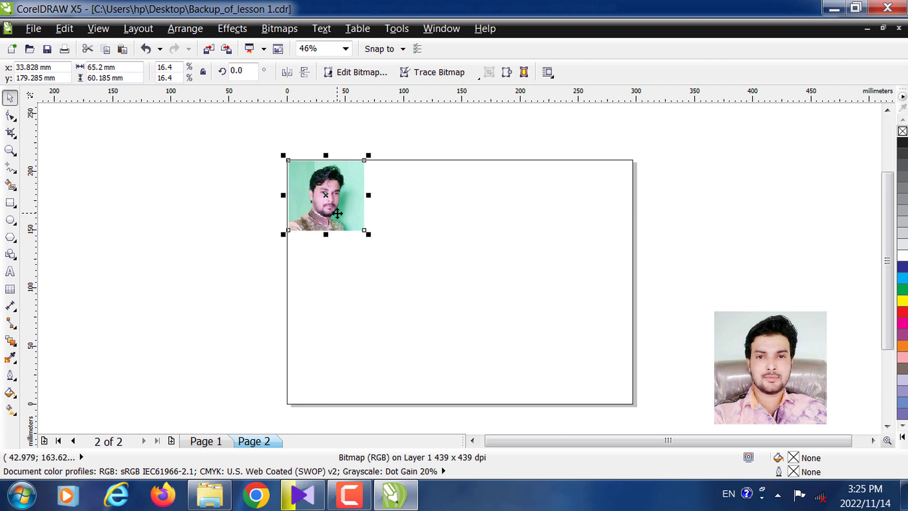
- Copy the photo about 69 mm to its right and repeat the copy at the same spacing into a row of five
left_click_drag(340, 195, 420, 195)
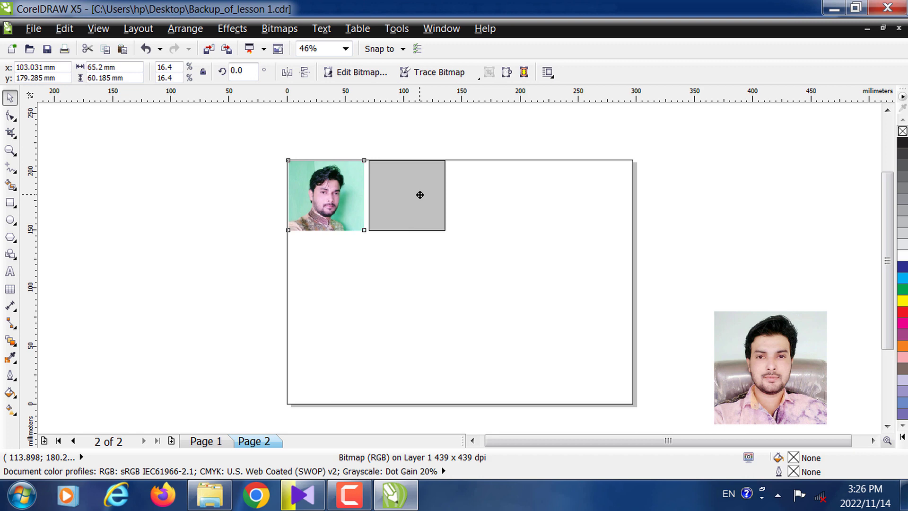
left_click_drag(420, 195, 419, 193)
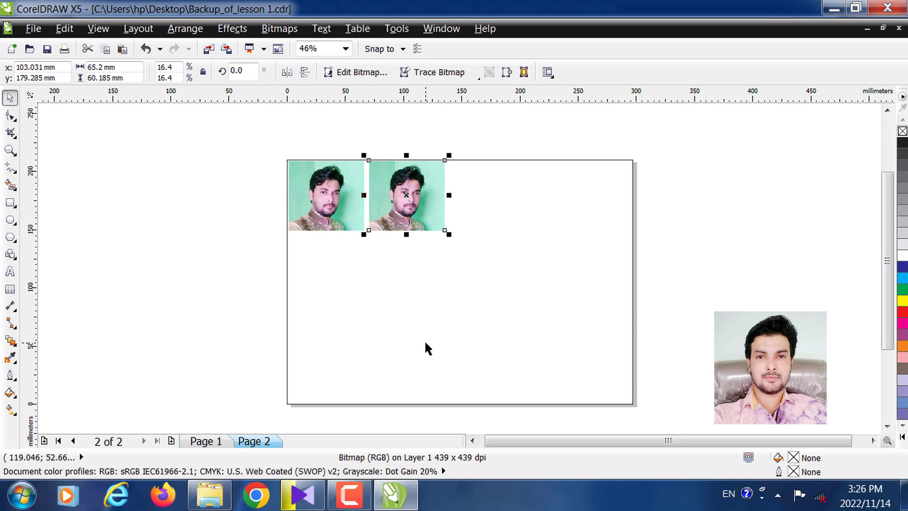
key("ctrl+d")
key("ctrl+d")
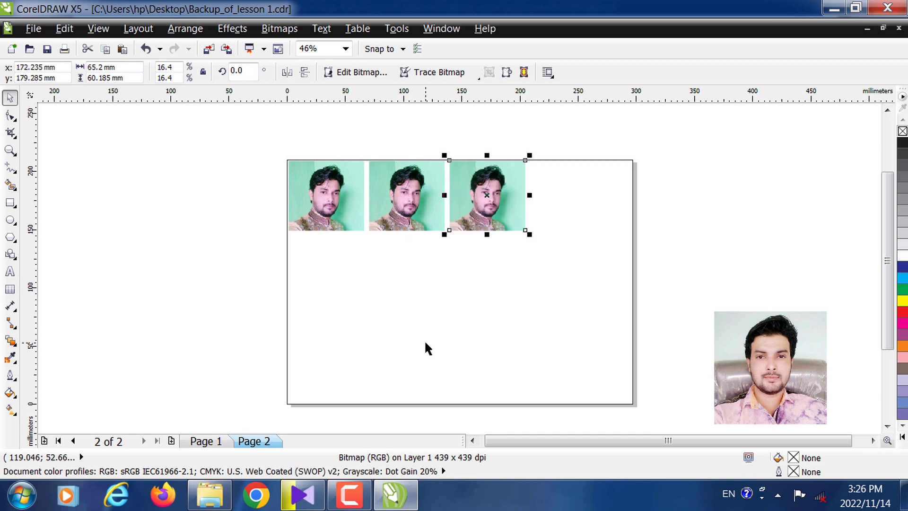
key("ctrl+d")
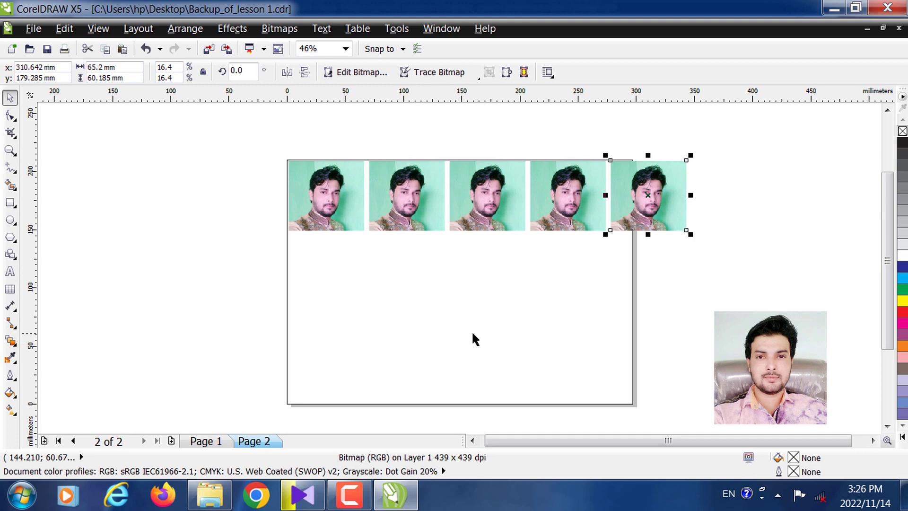
- Delete the photo copy extending past the page edge and shift the remaining row of four about 7 mm to the right
left_click(615, 251)
left_click(647, 208)
key("Delete")
left_click_drag(643, 268, 265, 151)
left_click_drag(406, 181, 415, 182)
left_click(466, 112)
left_click_drag(584, 250, 447, 275)
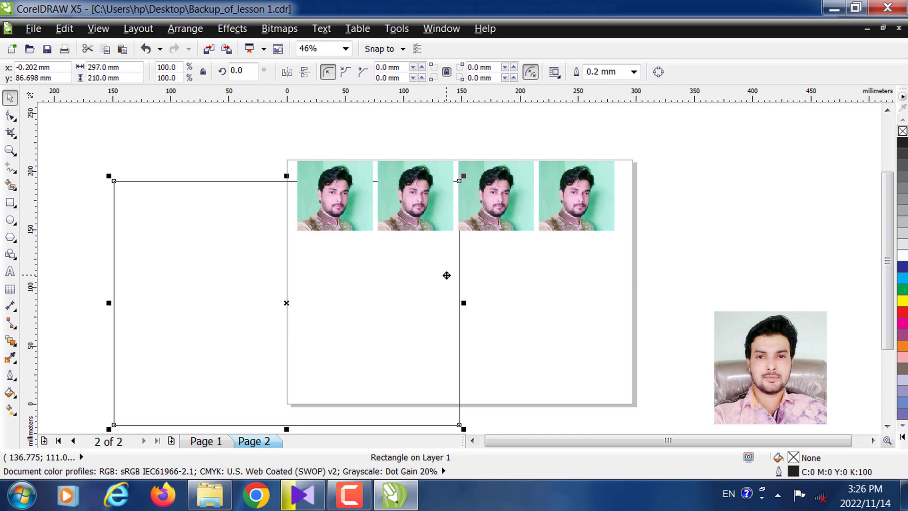
key("ctrl+z")
left_click(570, 270)
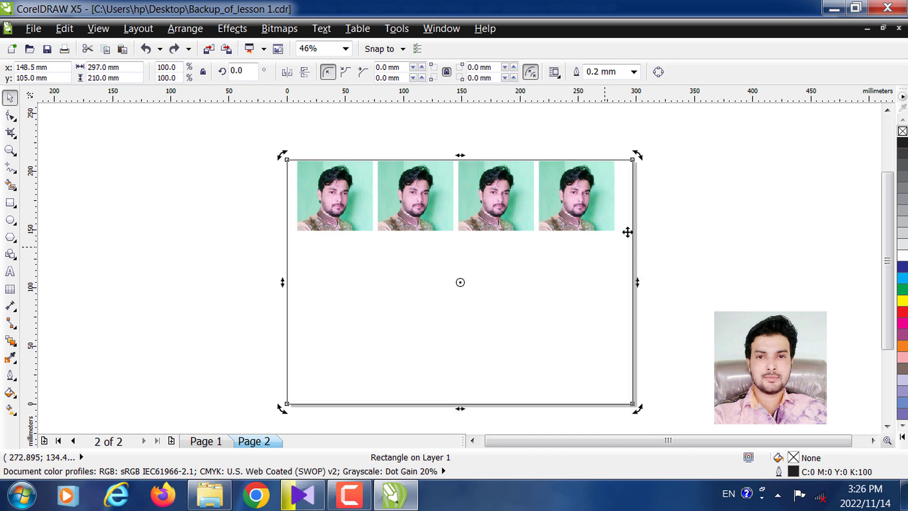
- Nudge the page-sized frame about 0.6 mm up and to the left, and deselect it
left_click(692, 206)
mouse_move(614, 246)
left_mouse_down()
mouse_move(629, 246)
mouse_move(617, 245)
left_mouse_up()
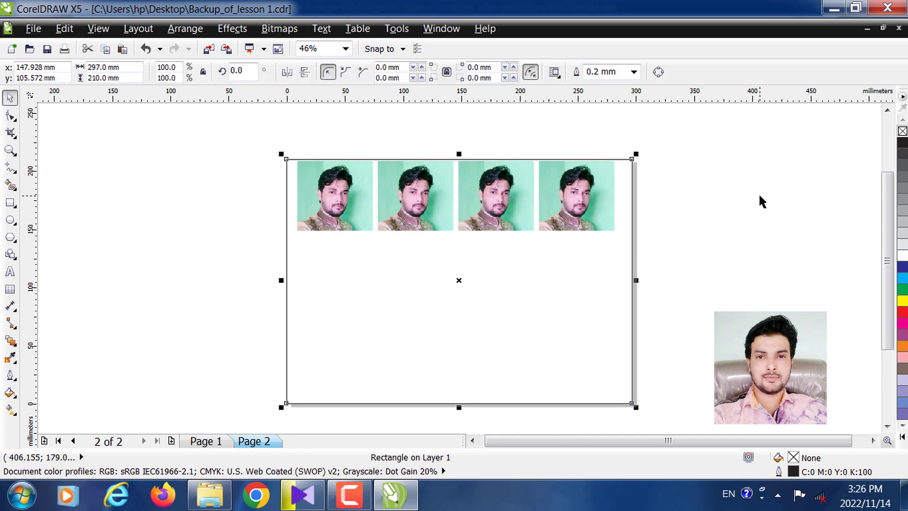
left_click(761, 201)
- Copy the row of four photos about 67 mm below itself and repeat the copy to make three rows
left_click(354, 185)
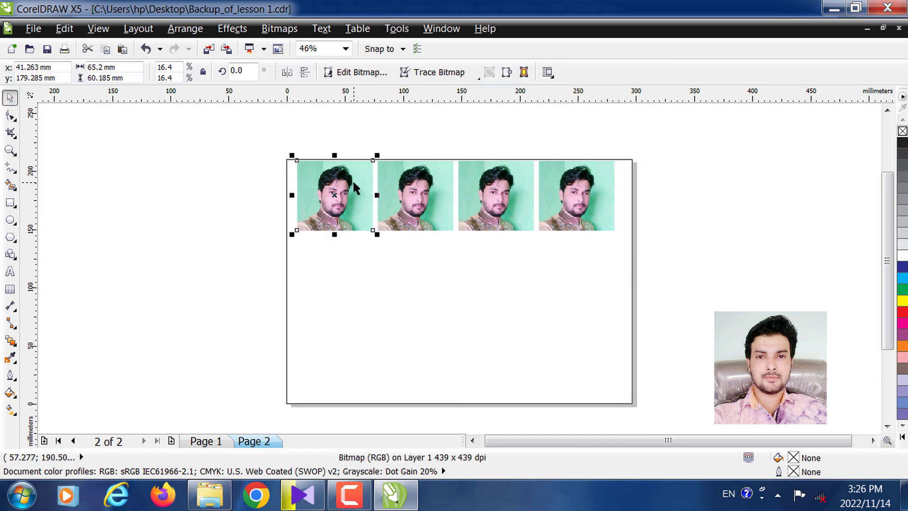
left_click(431, 185, "shift")
left_click(498, 195, "shift")
left_click(567, 195, "shift")
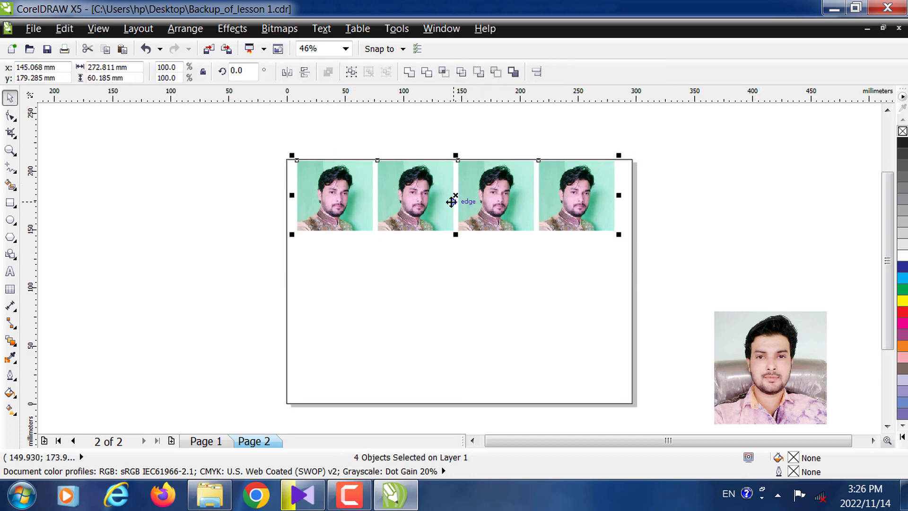
left_click_drag(419, 189, 418, 268)
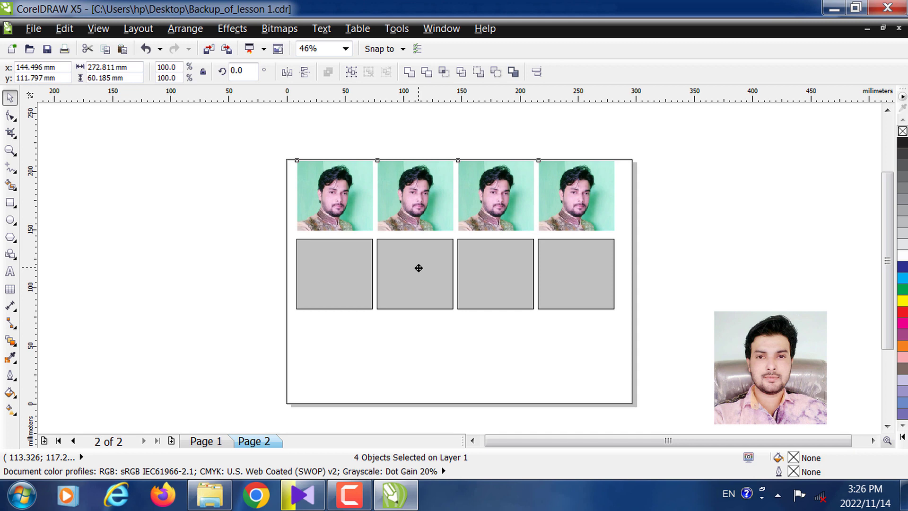
left_click_drag(418, 268, 418, 266)
right_click(418, 267)
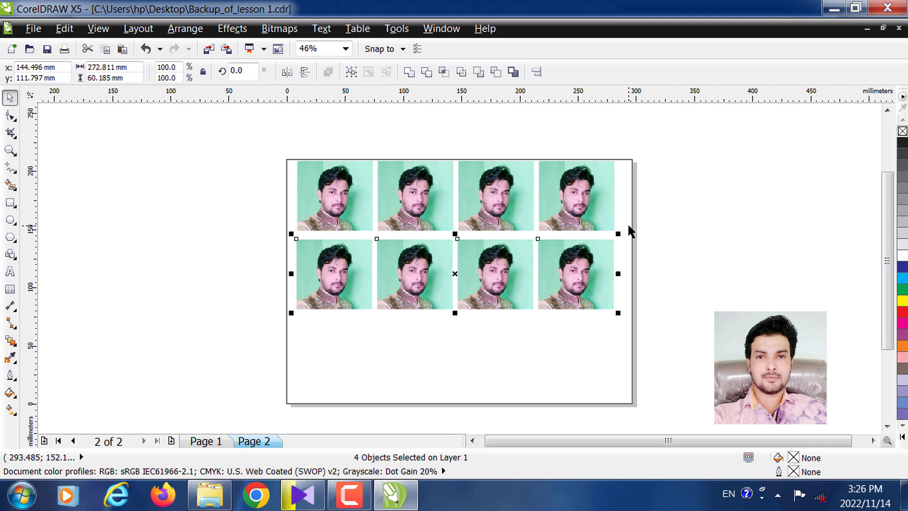
key("ctrl+r")
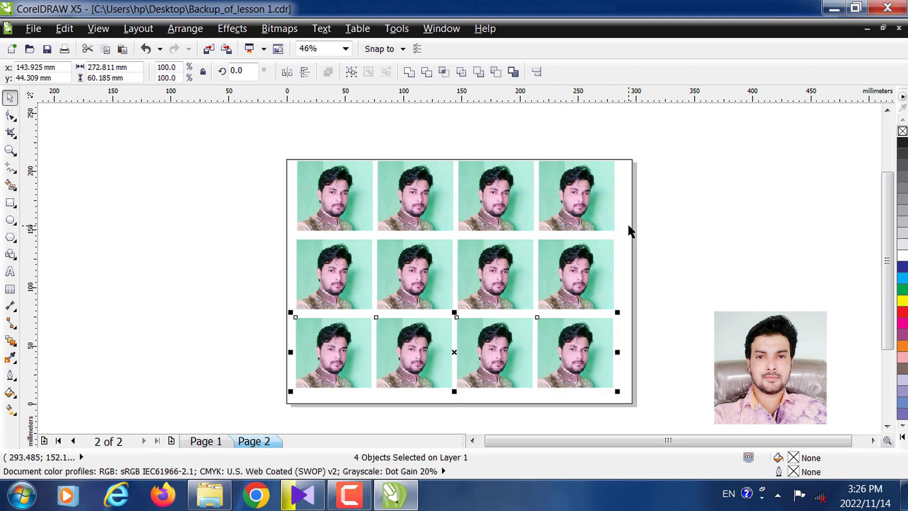
left_click(676, 208)
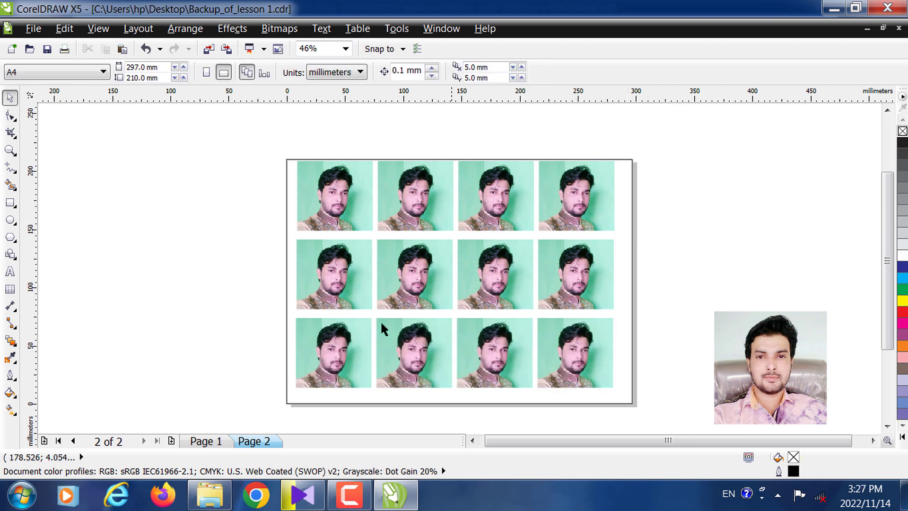
- Examine the three rows of photos up close and check the frame around the page
left_click(10, 152)
left_click_drag(282, 158, 620, 403)
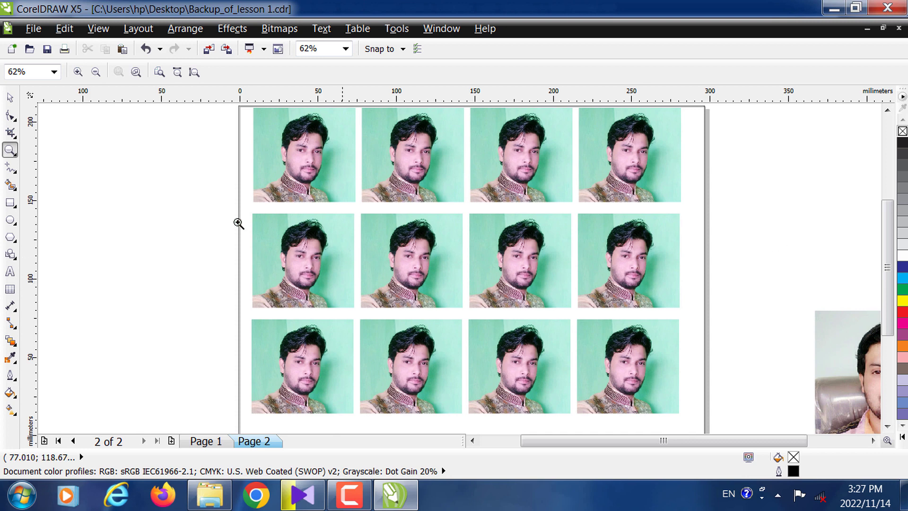
left_click(16, 137)
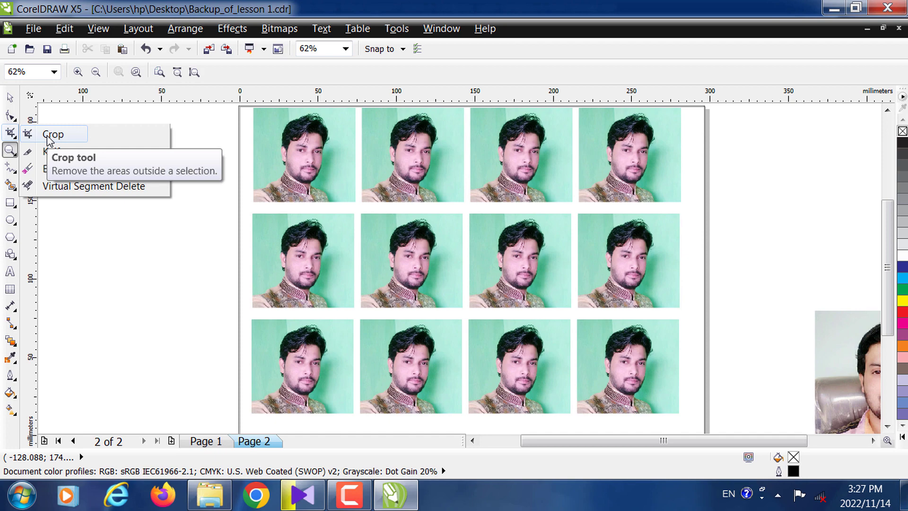
left_click(10, 97)
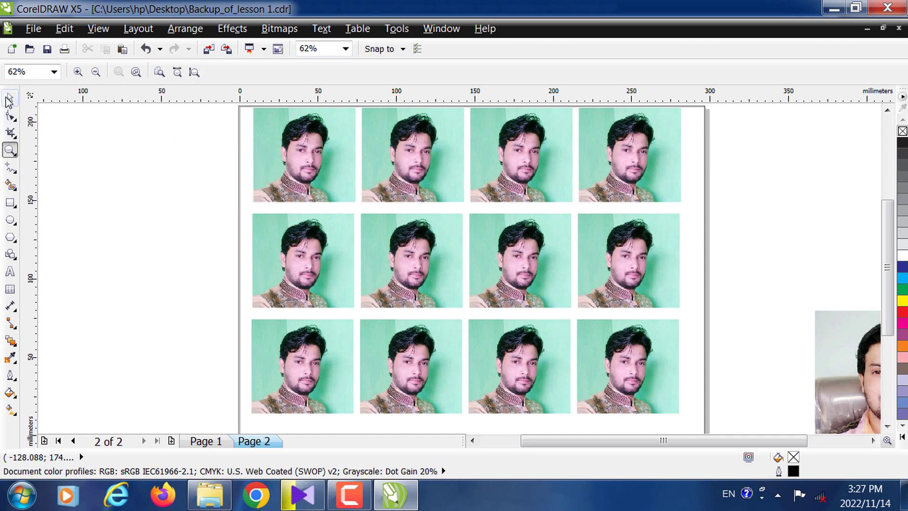
left_click(9, 151)
scroll(77, 153, "down", 1)
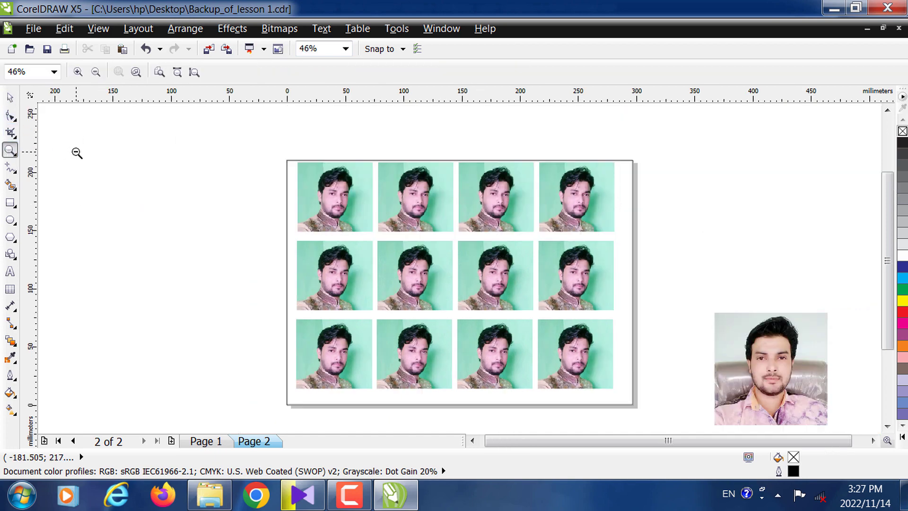
left_click(10, 97)
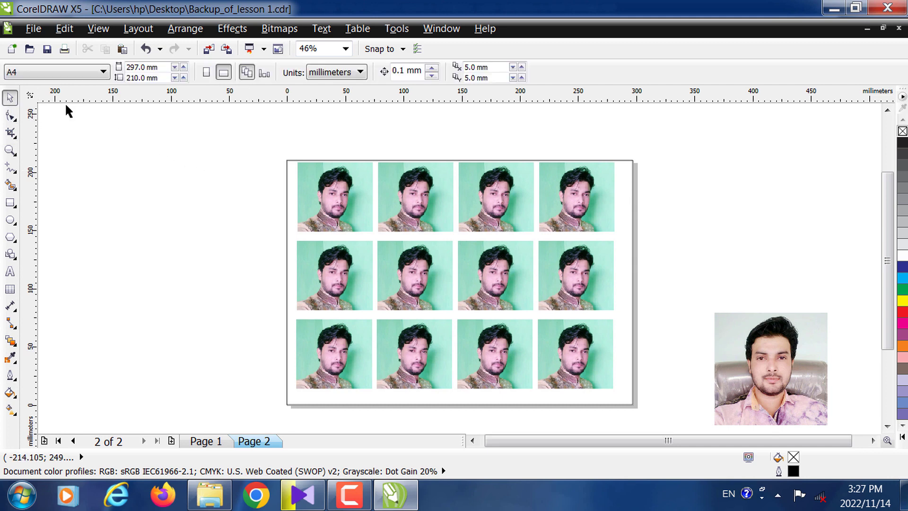
left_click(289, 169)
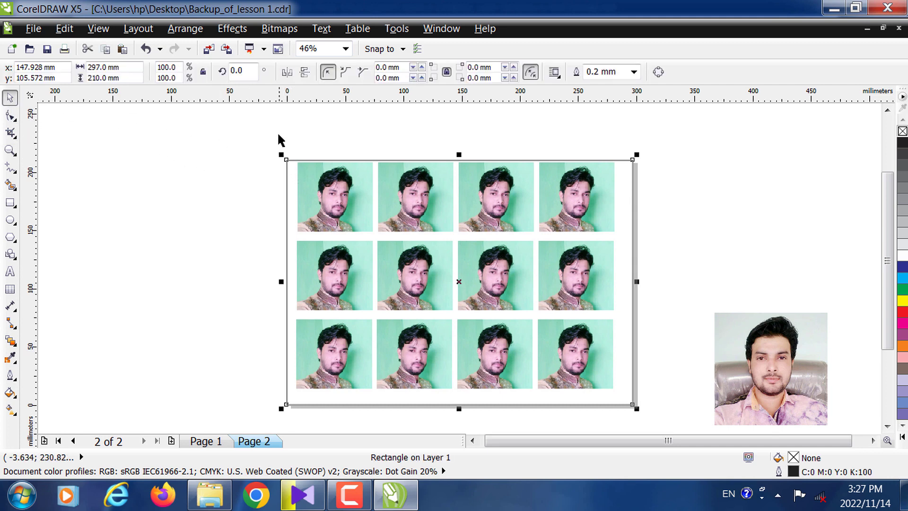
left_click(217, 149)
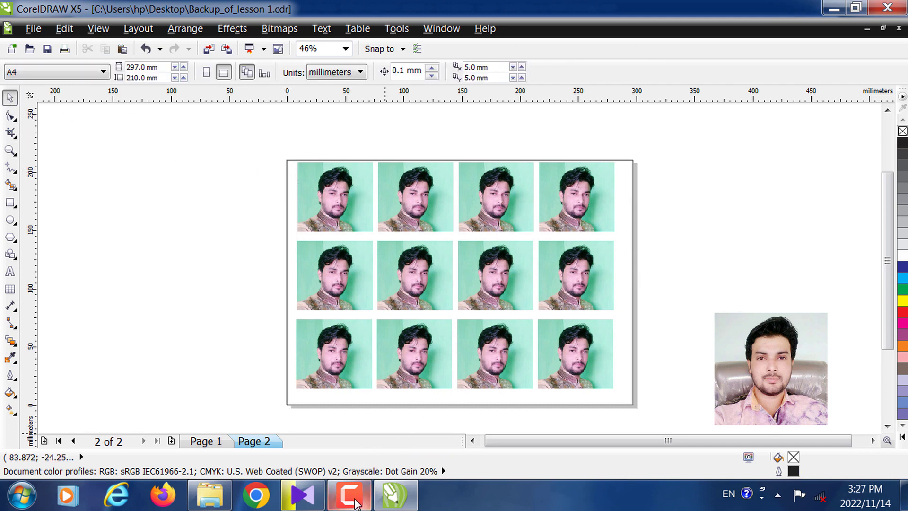
left_click(324, 493)
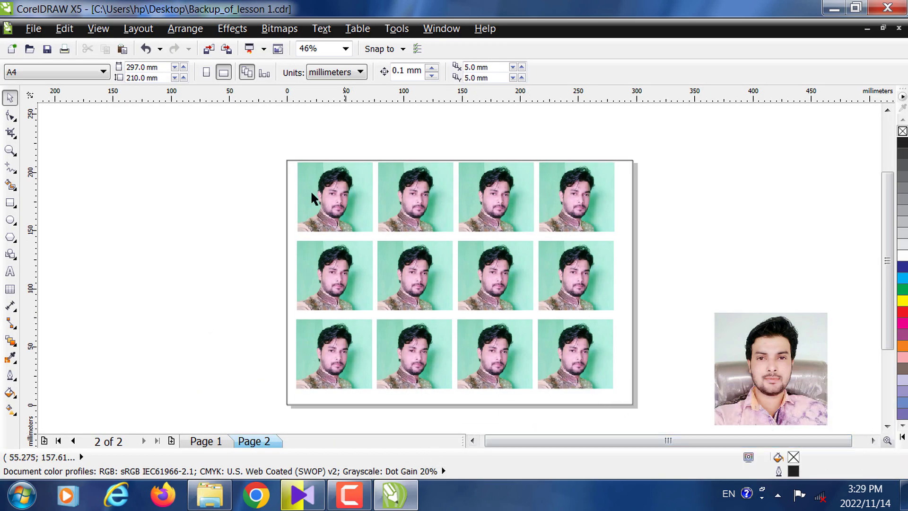
- Delete all the photo copies on the page together with the page-sized frame
left_click_drag(256, 152, 620, 380)
key("Delete")
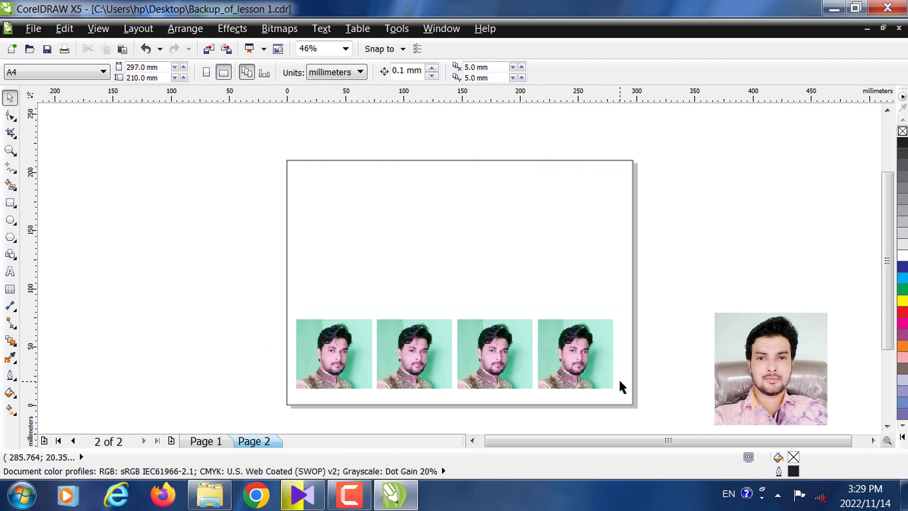
left_click_drag(286, 333, 201, 288)
key("Delete")
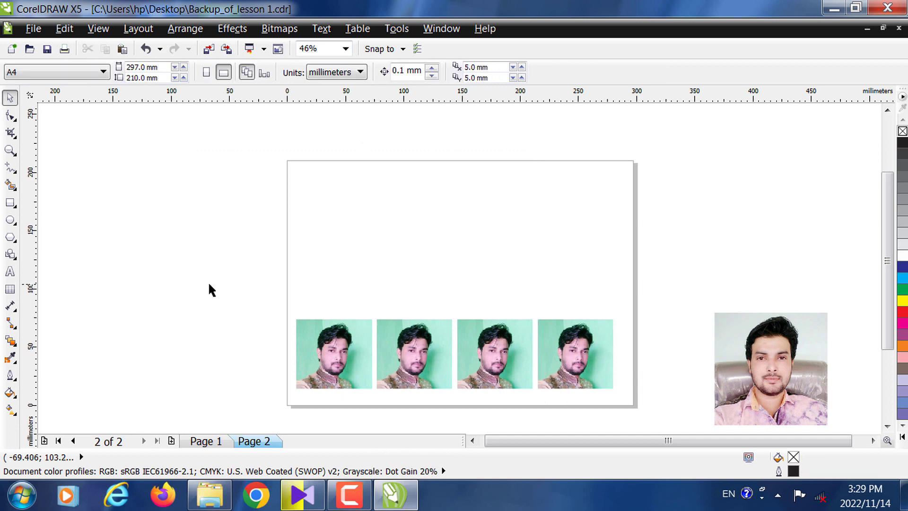
left_click_drag(270, 299, 641, 416)
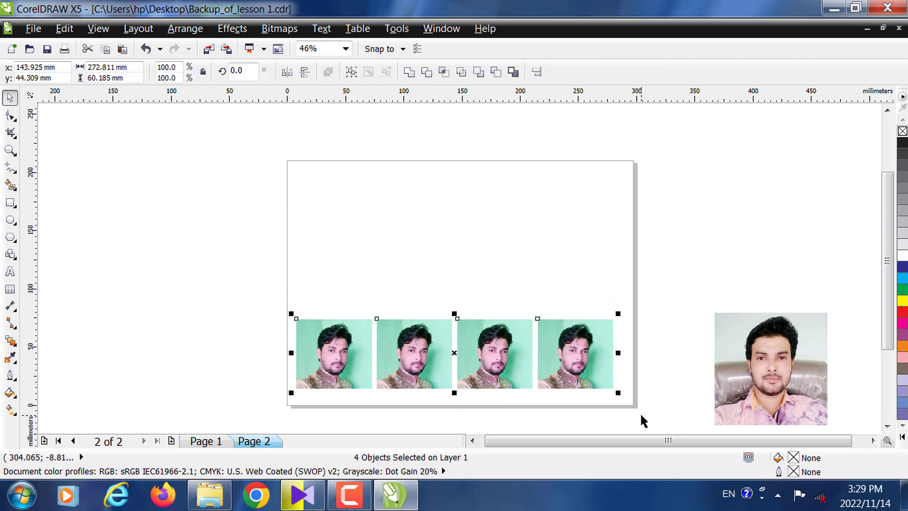
key("Delete")
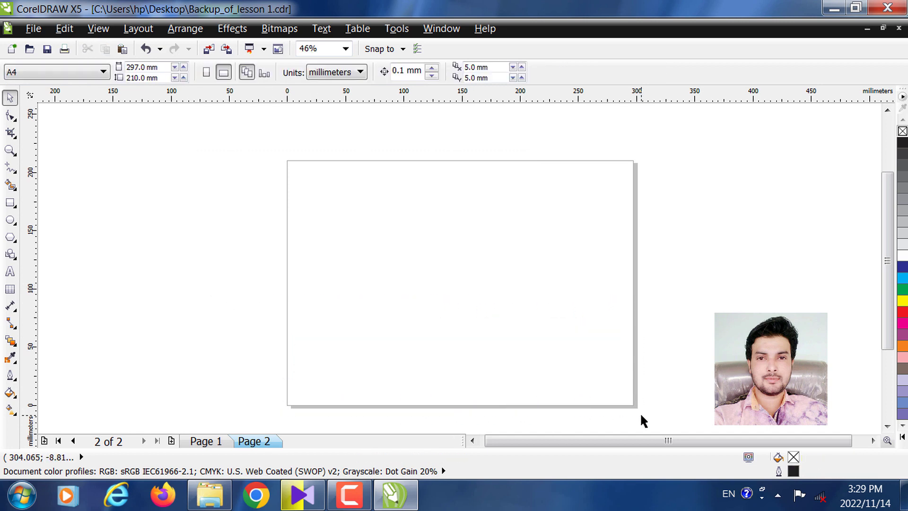
- Draw a rectangle about 268 by 87 mm across the middle of the empty page
left_click(10, 133)
left_click(11, 150)
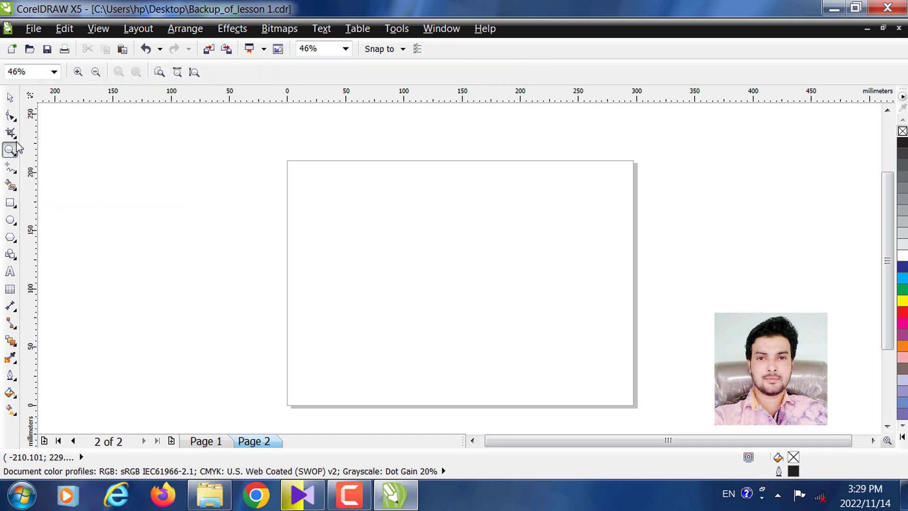
left_click(14, 135)
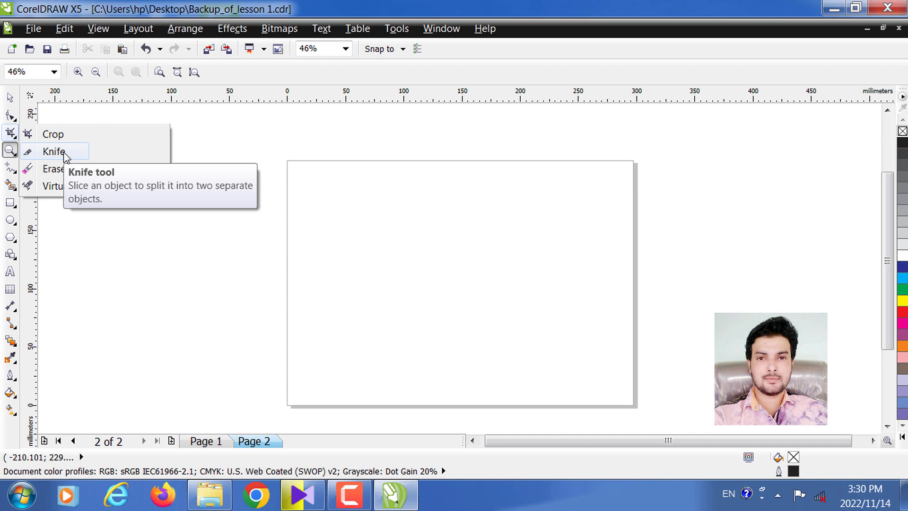
left_click(13, 207)
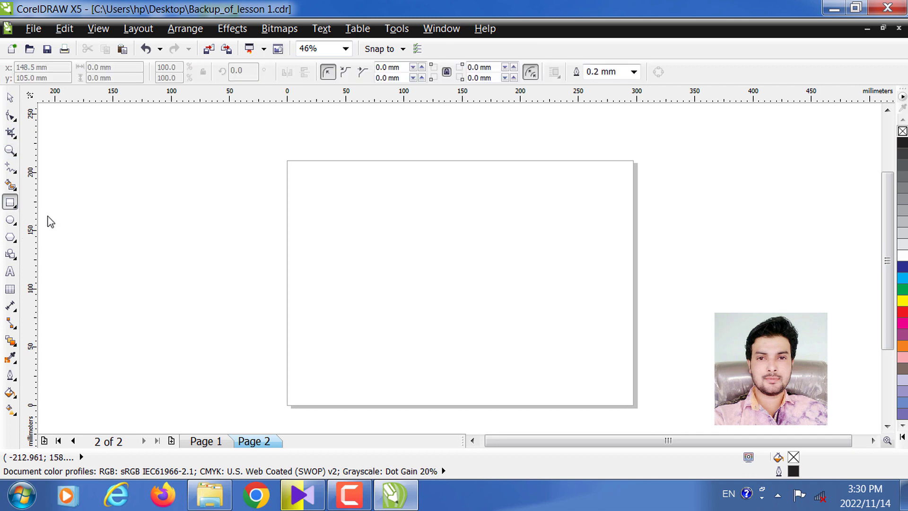
mouse_move(306, 211)
left_mouse_down()
mouse_move(341, 292)
mouse_move(602, 296)
mouse_move(620, 302)
mouse_move(619, 312)
left_mouse_up()
left_click(349, 495)
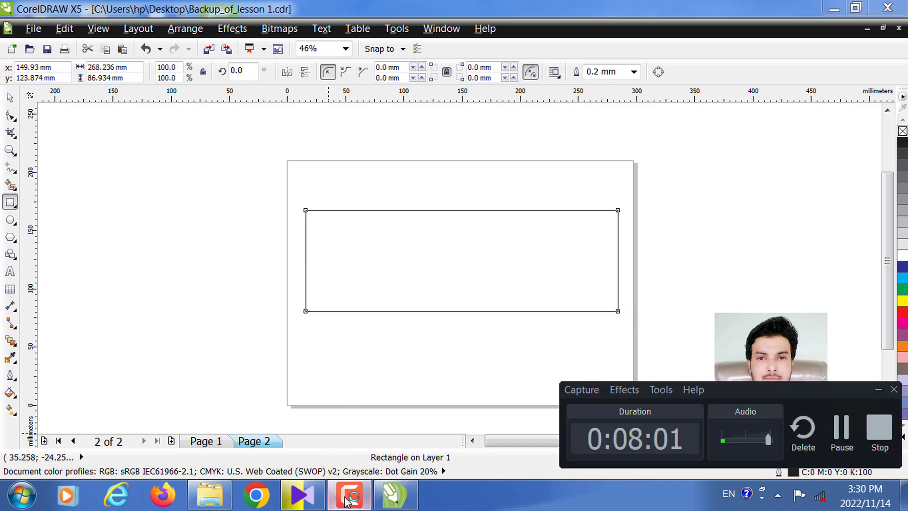
left_click(349, 496)
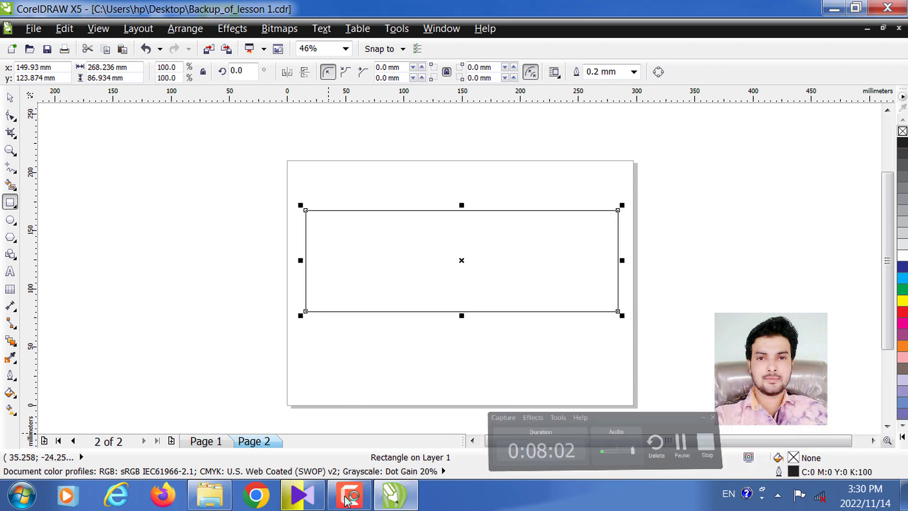
- Set the rectangle's outline width to 2.0 mm and fill it with red
left_click(633, 72)
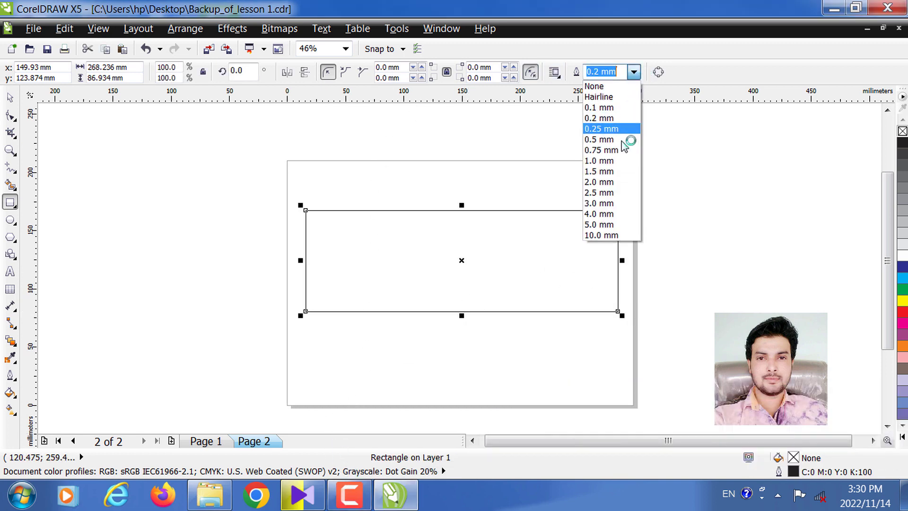
left_click(605, 182)
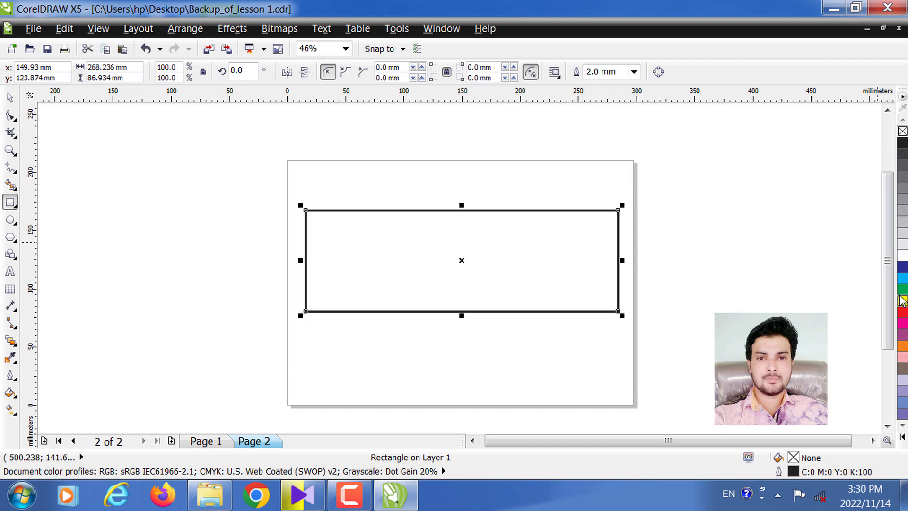
left_click(902, 314)
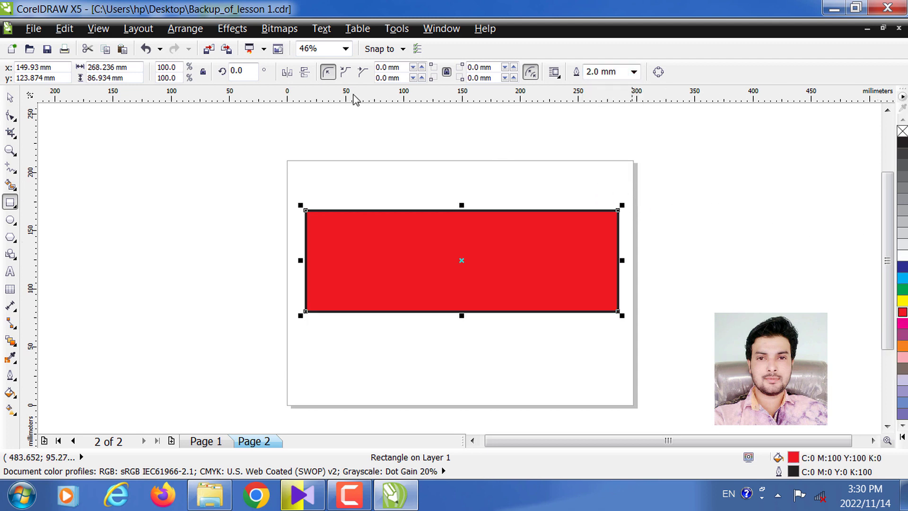
- Cut the red rectangle with the Knife tool diagonally across both upper corners and almost vertically through its middle
left_click(14, 136)
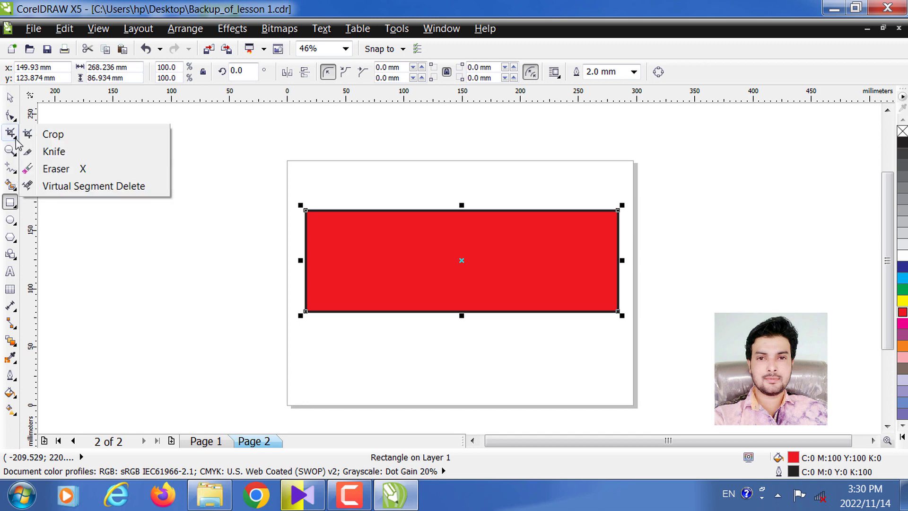
left_click(54, 151)
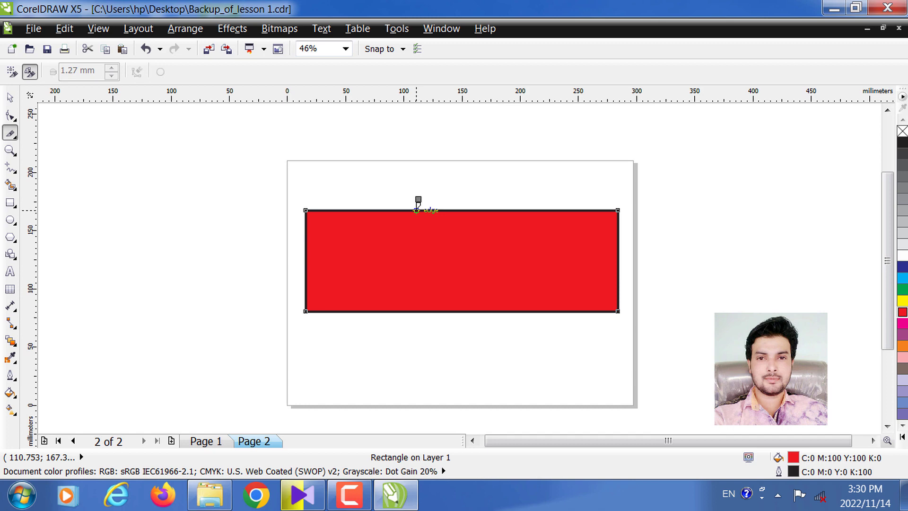
left_click(416, 210)
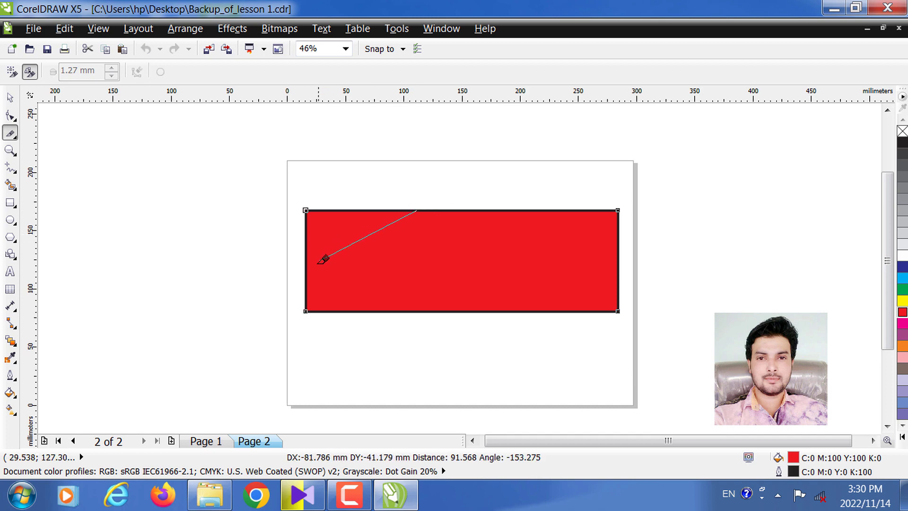
left_click(306, 285)
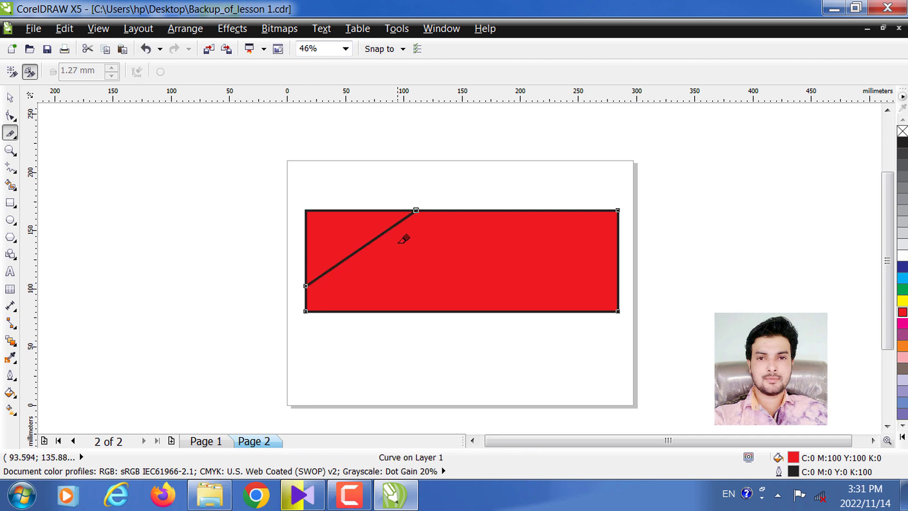
left_click(531, 210)
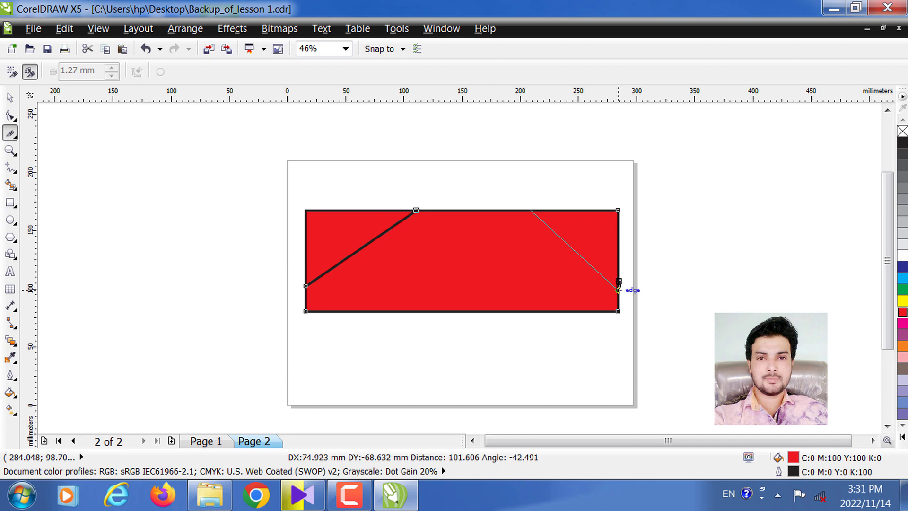
left_click(618, 289)
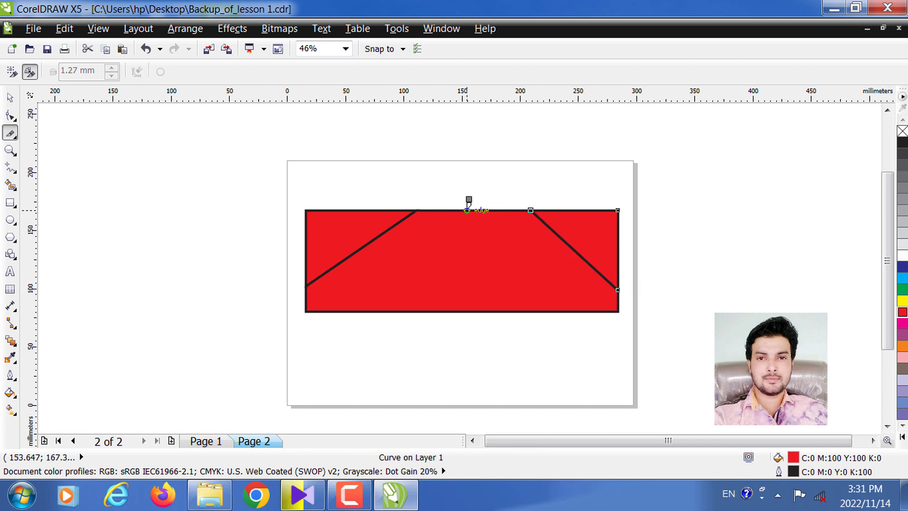
left_click(468, 203)
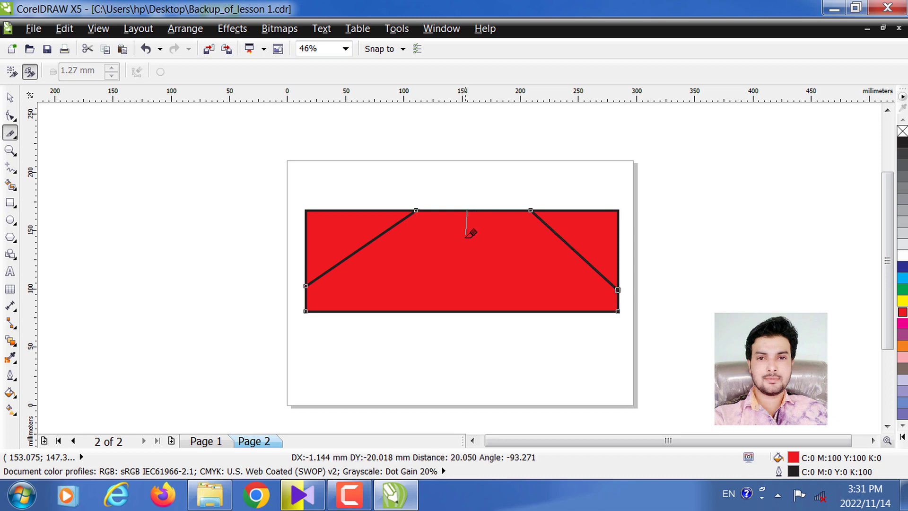
left_click(462, 310)
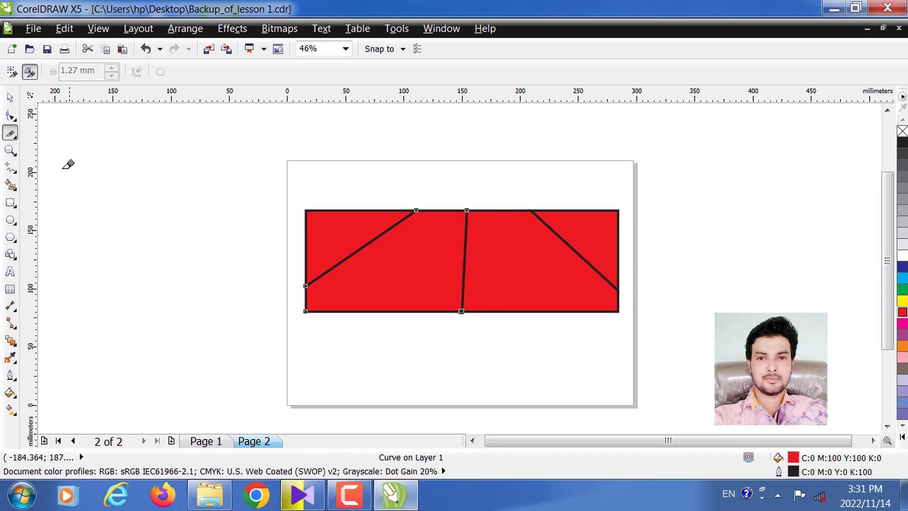
- Move the four cut pieces of the rectangle apart from each other, outward from the middle
left_click(11, 98)
left_click(10, 99)
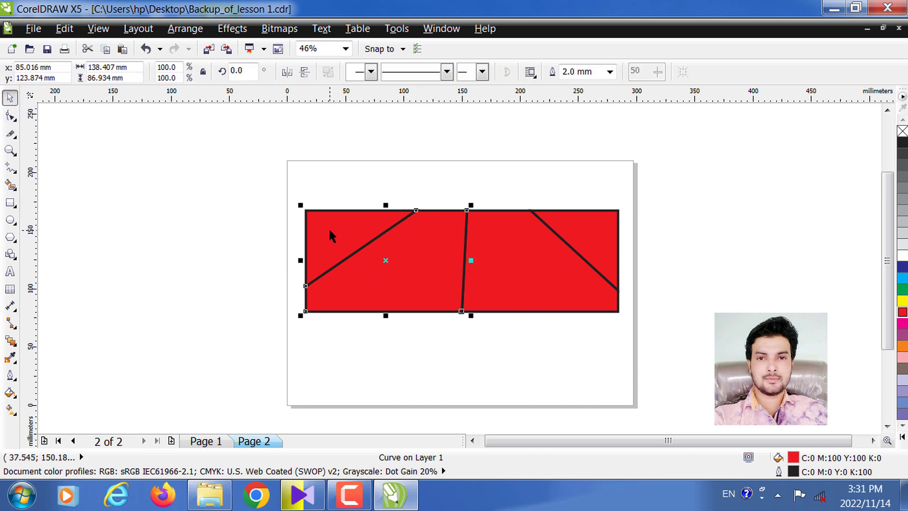
left_click_drag(322, 220, 292, 184)
left_click_drag(416, 269, 373, 291)
left_click_drag(586, 225, 647, 162)
left_click_drag(525, 248, 572, 293)
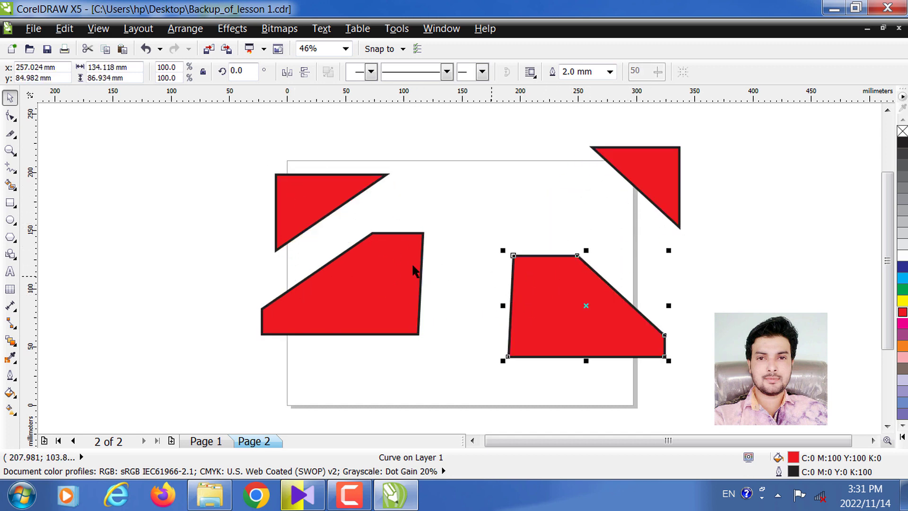
- Bring the four separated pieces closer together over the page, leaving gaps between them
left_click_drag(328, 198, 311, 152)
left_click_drag(619, 175, 487, 174)
left_click_drag(321, 144, 380, 174)
left_click_drag(399, 260, 432, 230)
left_click_drag(560, 279, 517, 254)
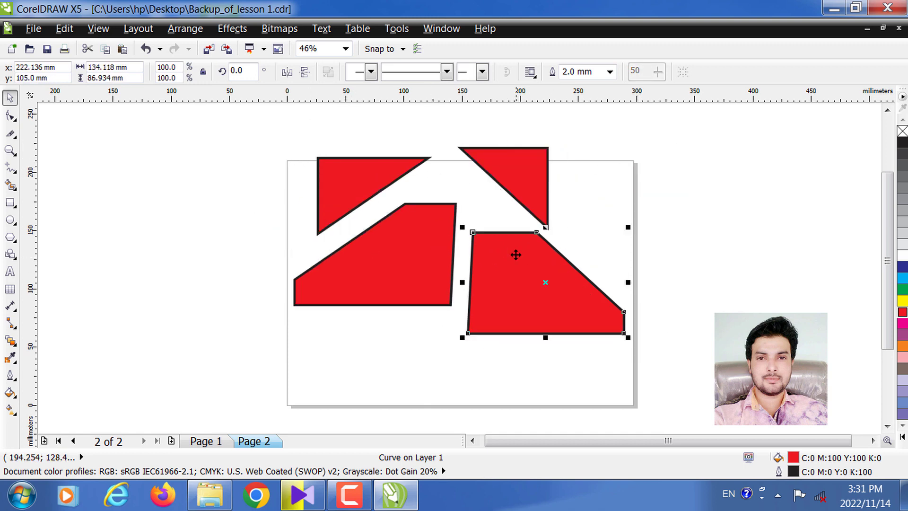
- Fill the lower-right piece with yellow and the upper-right triangle with yellow-green (C:40 M:0 Y:100 K:0)
left_click(901, 302)
left_click(511, 178)
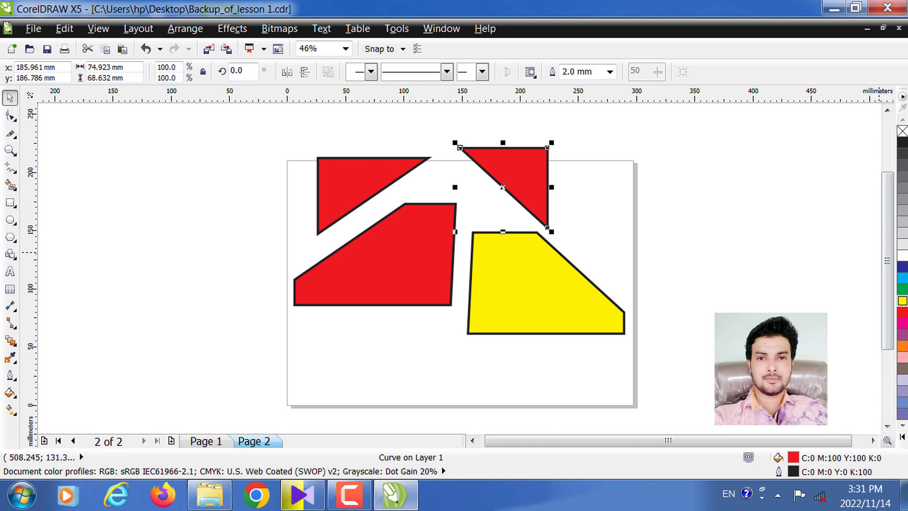
left_click(903, 435)
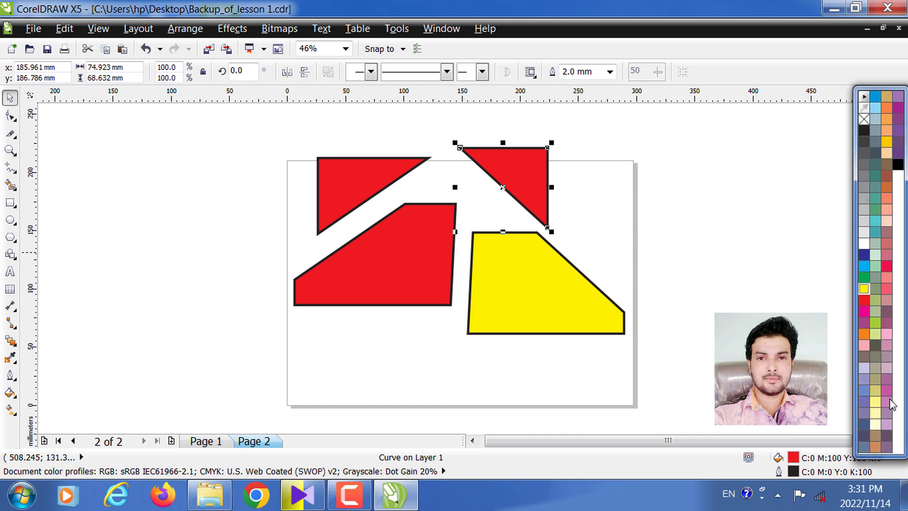
left_click(875, 323)
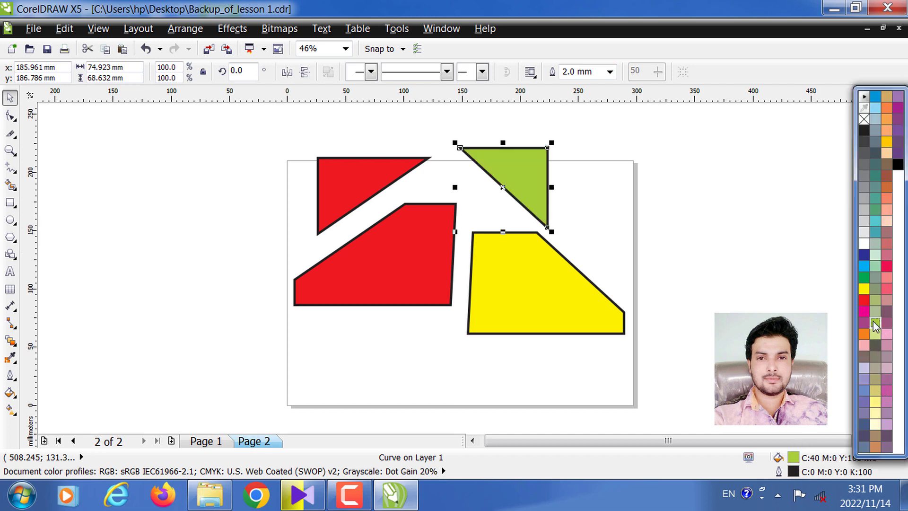
- Fill the lower-left piece with light blue (C:40) and the upper-left triangle with dark blue (C:100 M:100)
left_click(402, 248)
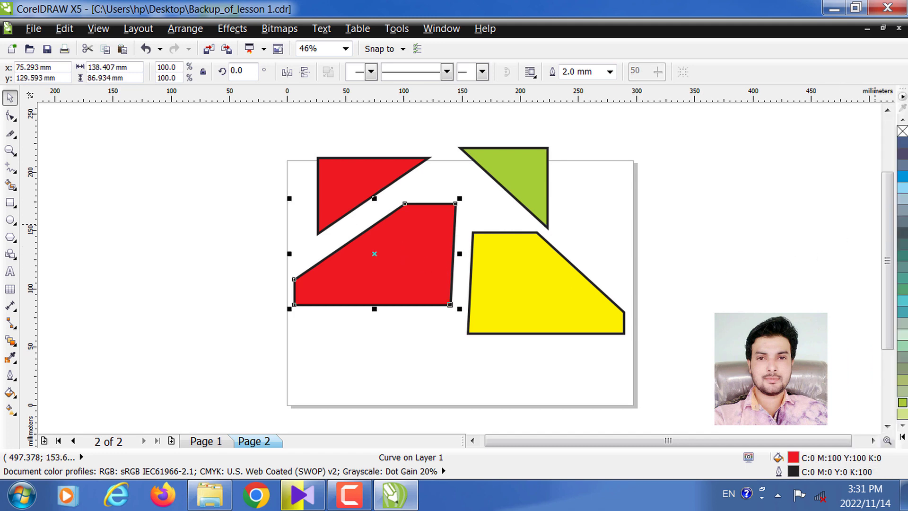
left_click(901, 191)
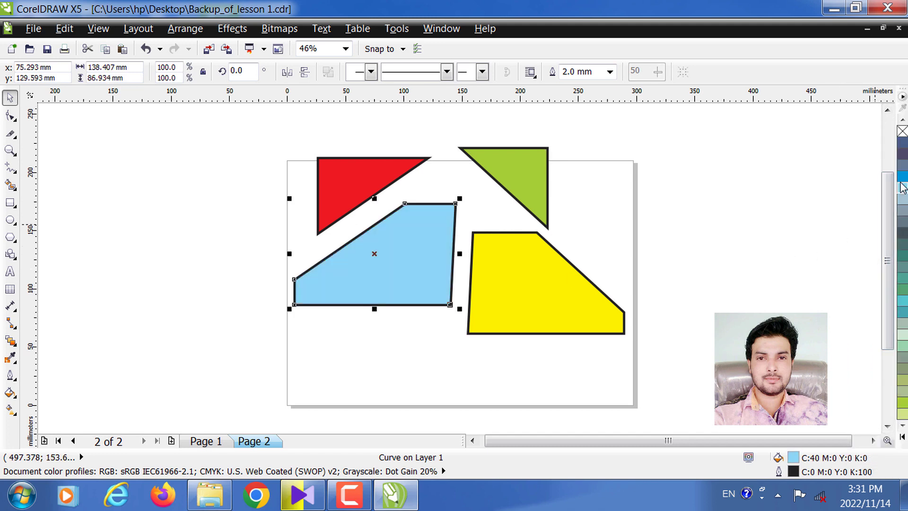
left_click(409, 167)
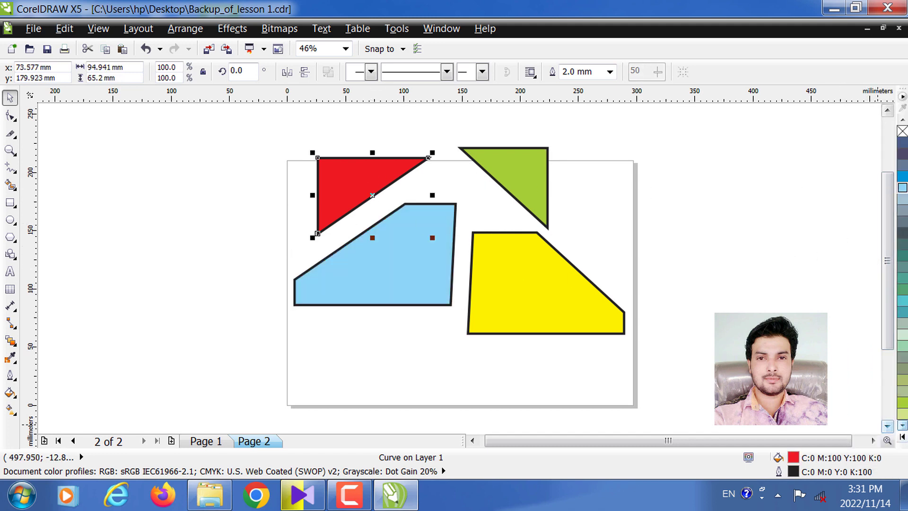
left_click(903, 436)
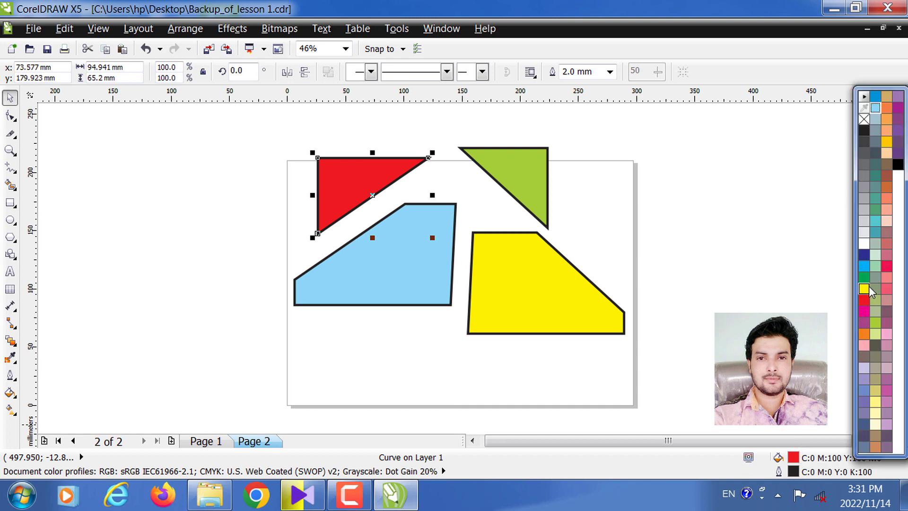
left_click(864, 255)
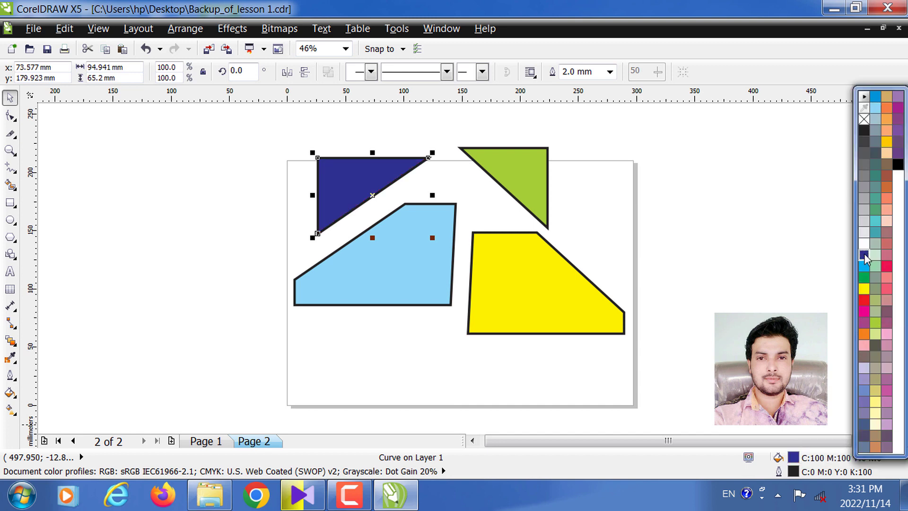
left_click(719, 233)
- Select all four coloured pieces and move them down together so they lie within the page
left_click_drag(252, 126, 657, 383)
left_click_drag(421, 263, 425, 290)
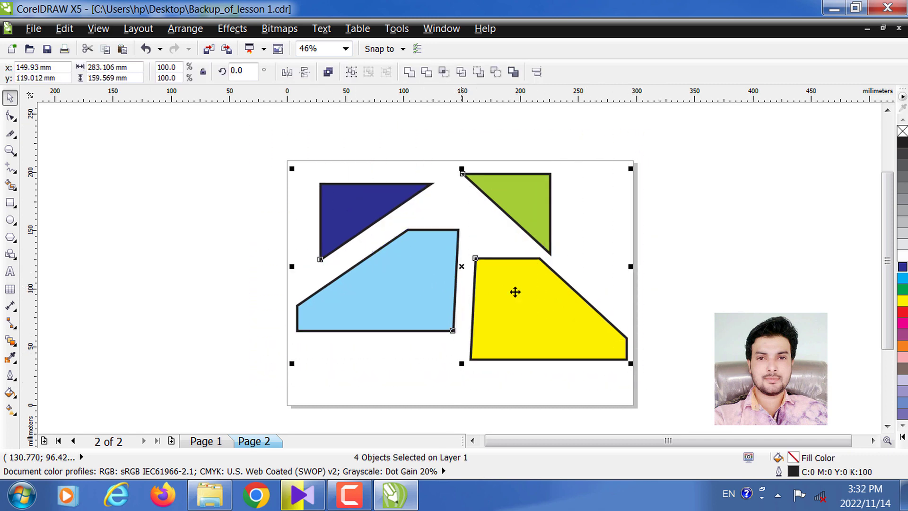
left_click(688, 169)
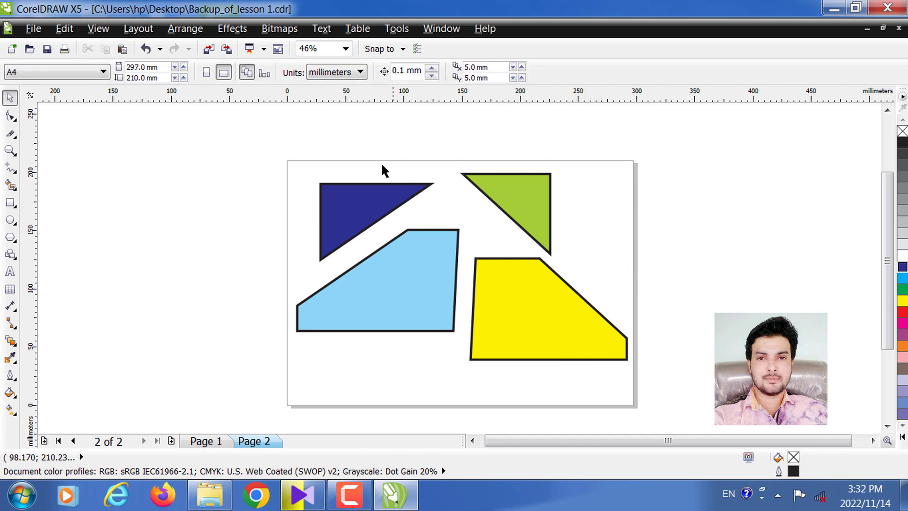
- Fit the dark blue, yellow and green pieces back against the light blue piece to reassemble the rectangle
left_click_drag(365, 200, 341, 246)
left_click_drag(539, 299, 521, 270)
left_click_drag(534, 203, 600, 261)
left_click(660, 165)
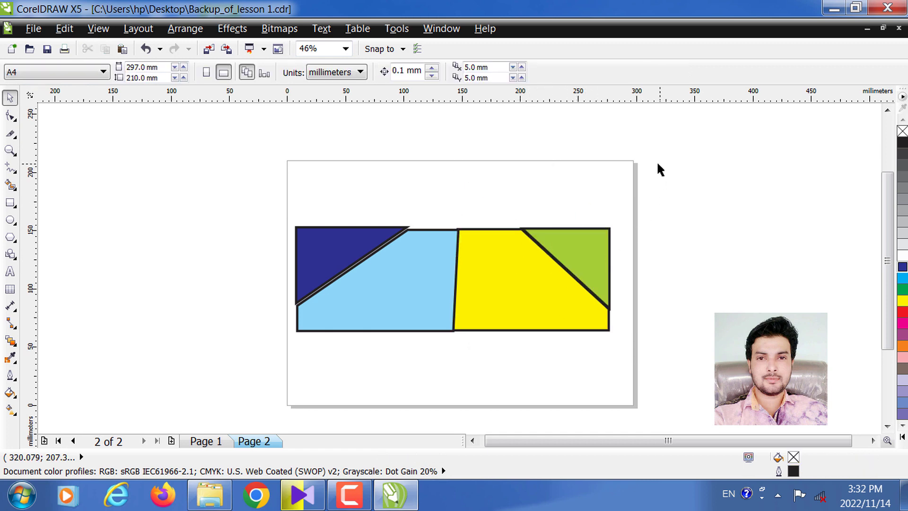
- Move the reassembled four-piece rectangle together slightly up and to the right on the page
left_click_drag(262, 165, 623, 355)
left_click_drag(446, 306, 463, 298)
left_click(663, 233)
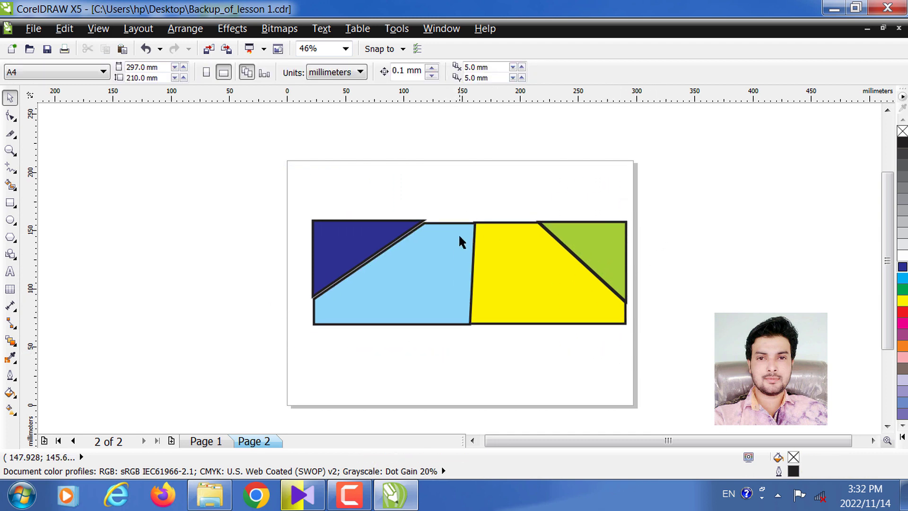
- Pull the four coloured pieces of the reassembled rectangle apart again, shifting each one separately
left_click(347, 246)
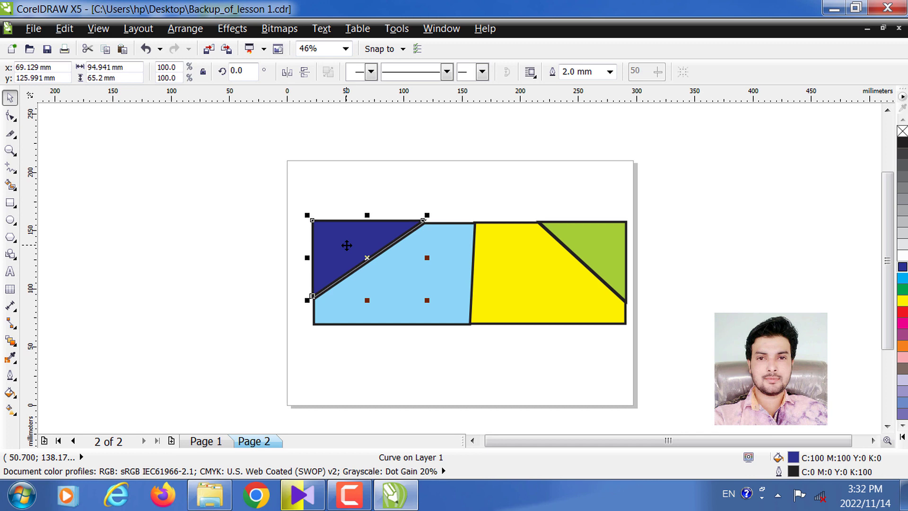
left_click(569, 192)
left_click_drag(358, 230, 344, 212)
left_click_drag(403, 279, 390, 290)
left_click_drag(523, 283, 523, 319)
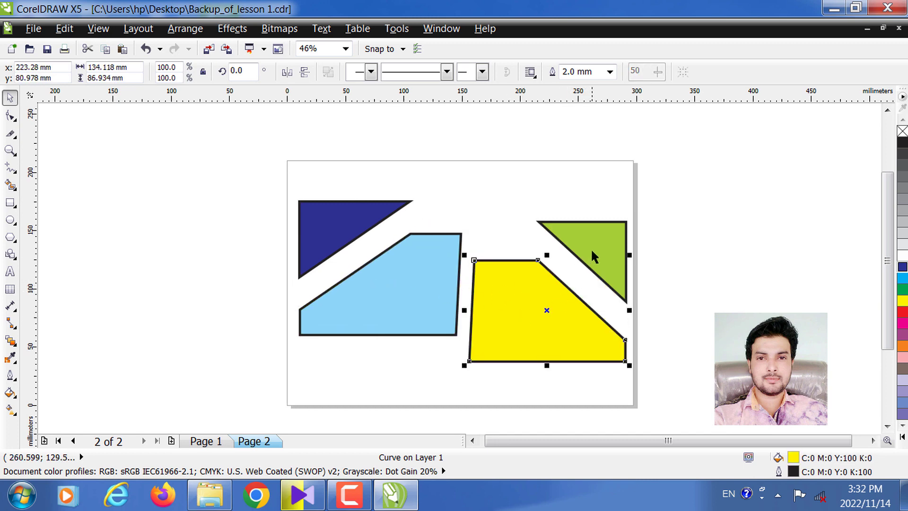
left_click_drag(591, 256, 537, 226)
- Place the light blue and yellow pieces side by side low on the page and reposition both triangles above them
left_click_drag(548, 339, 558, 348)
left_click_drag(425, 298, 422, 332)
left_click_drag(529, 330, 522, 334)
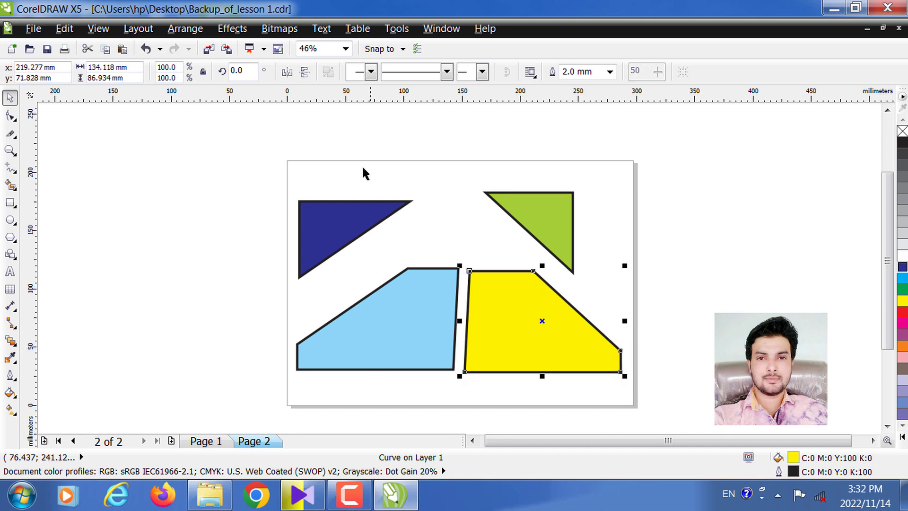
left_click_drag(350, 218, 368, 229)
left_click_drag(534, 210, 556, 219)
left_click(543, 219)
left_click(349, 494)
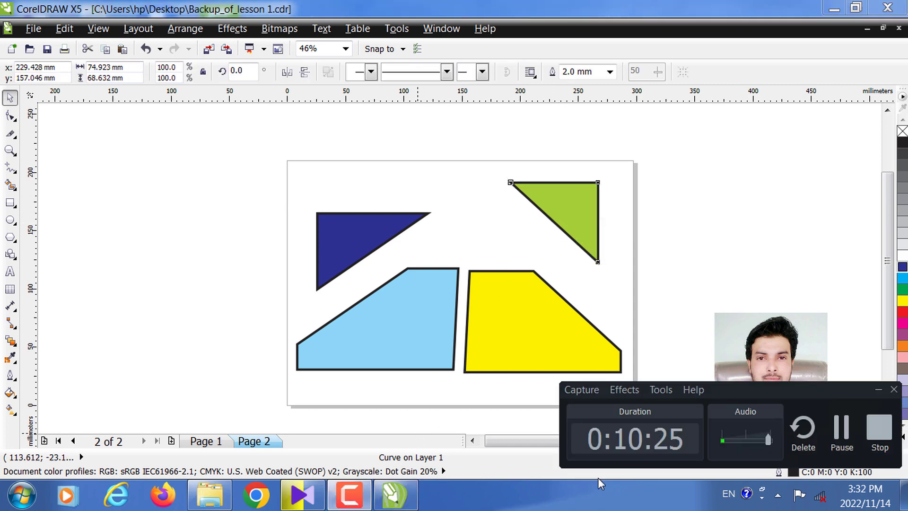
left_click(827, 438)
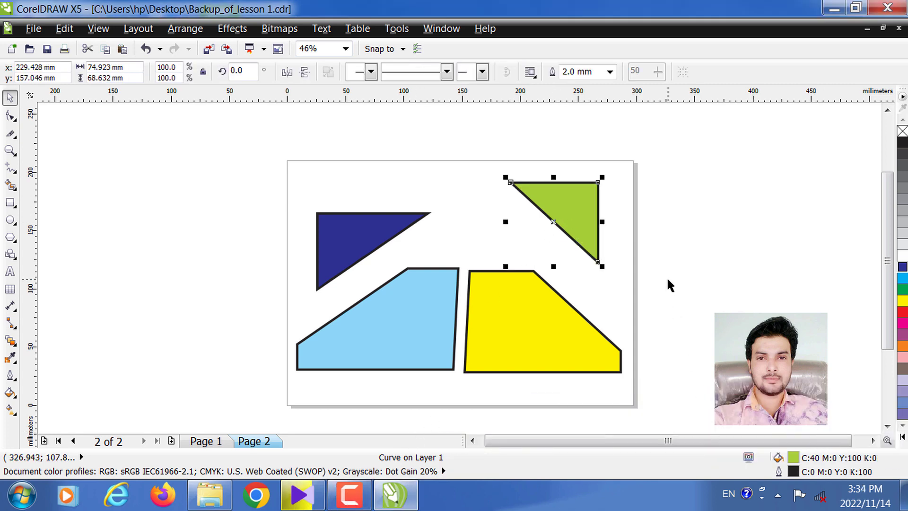
- Delete all four coloured pieces from the page
left_click(722, 247)
left_click_drag(277, 165, 294, 239)
left_click_drag(292, 166, 616, 378)
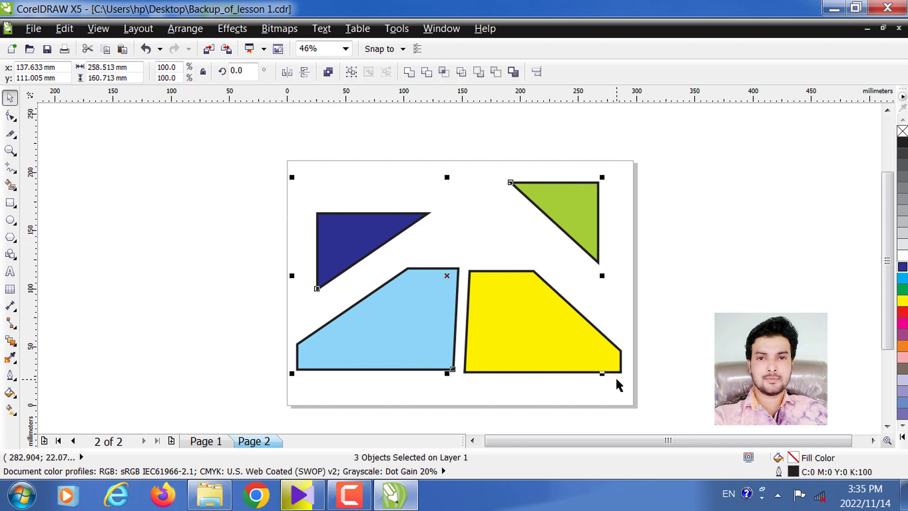
key("Delete")
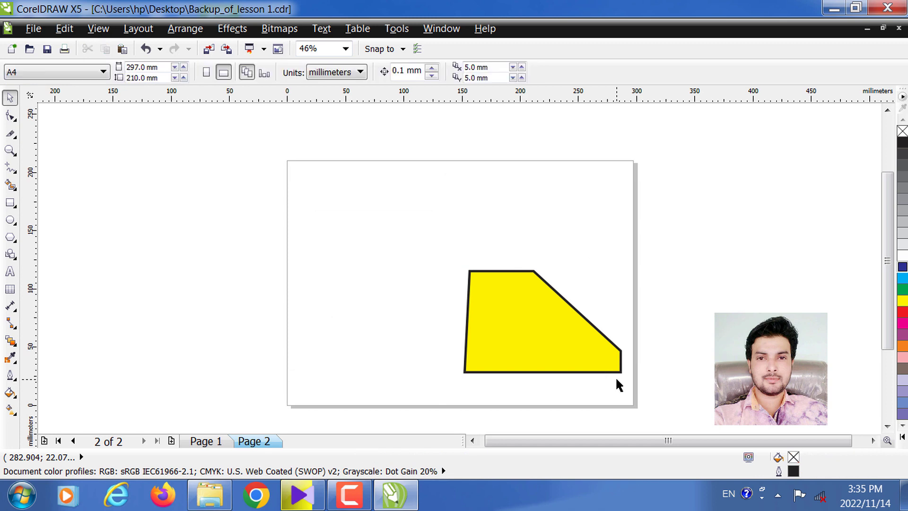
left_click(501, 280)
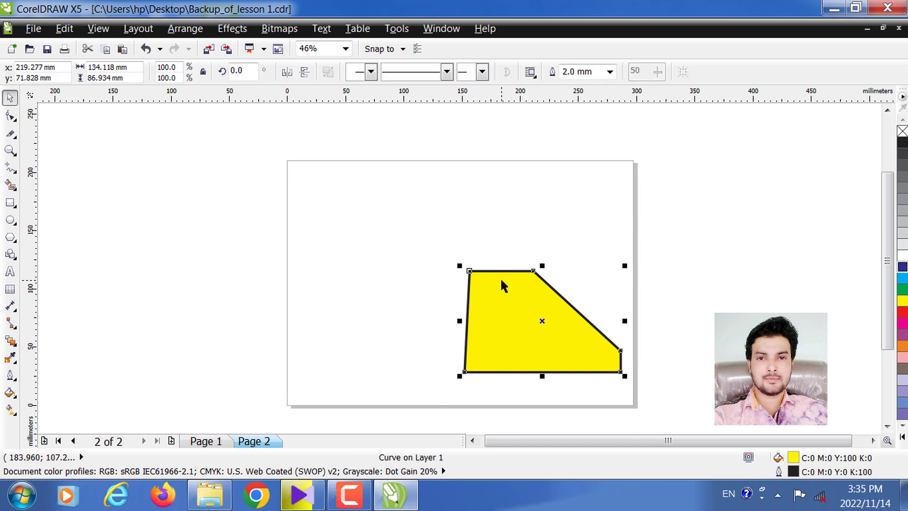
key("Delete")
left_click(348, 495)
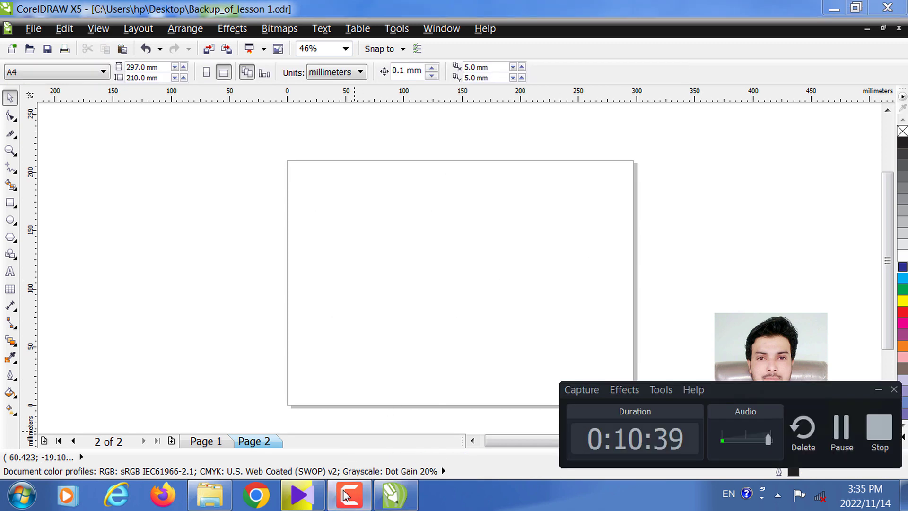
left_click(348, 494)
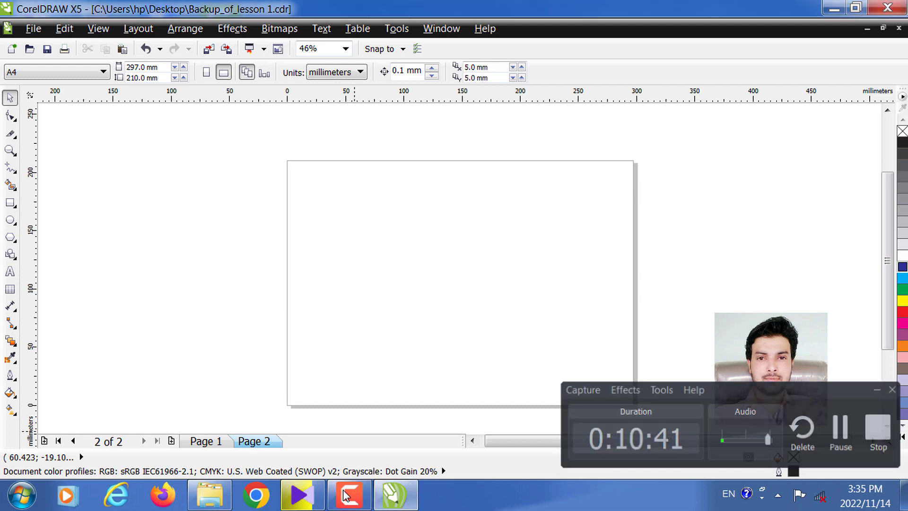
left_click(18, 137)
left_click(17, 138)
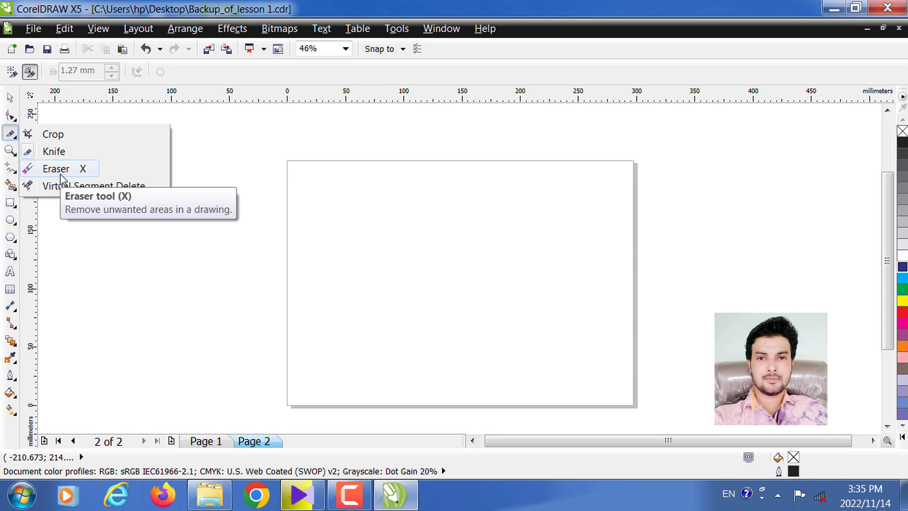
- Draw a rectangle about 177 × 184 mm in the middle of the page and fill it green
left_click(10, 206)
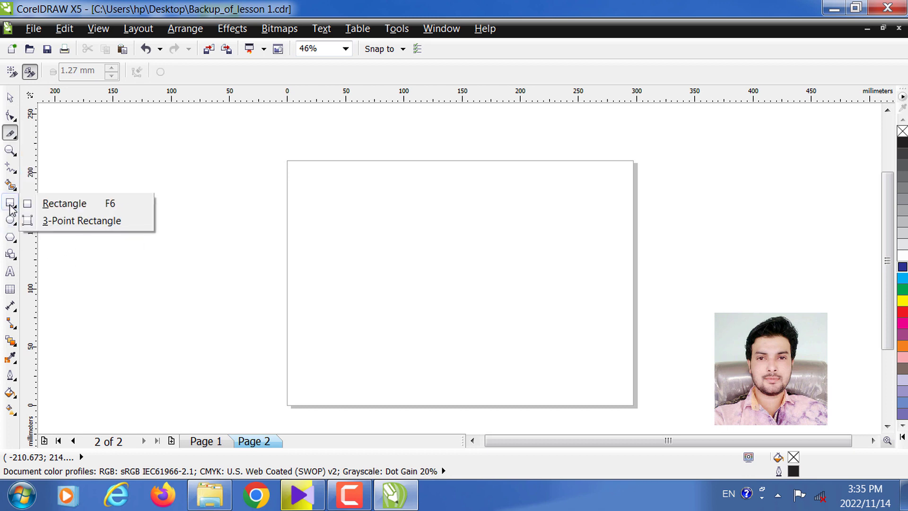
left_click(64, 203)
mouse_move(351, 174)
left_mouse_down()
mouse_move(419, 293)
mouse_move(547, 369)
mouse_move(559, 389)
left_mouse_up()
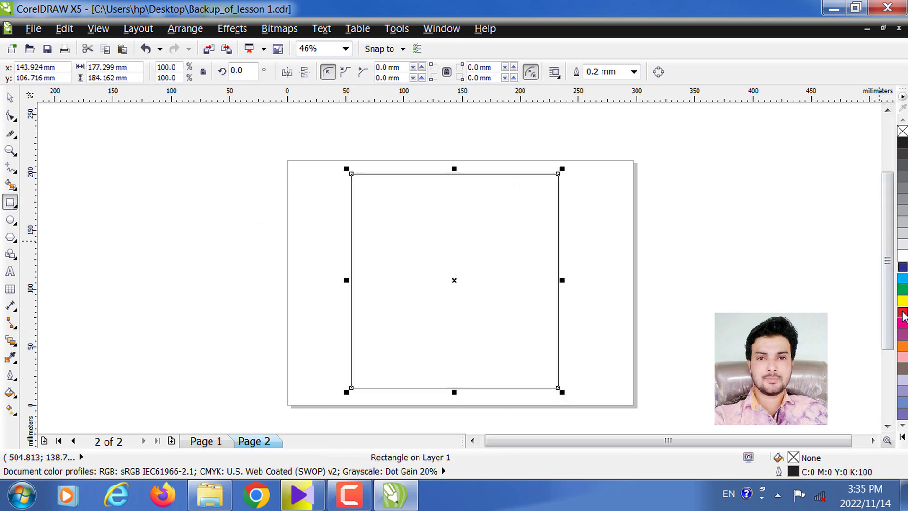
left_click(902, 289)
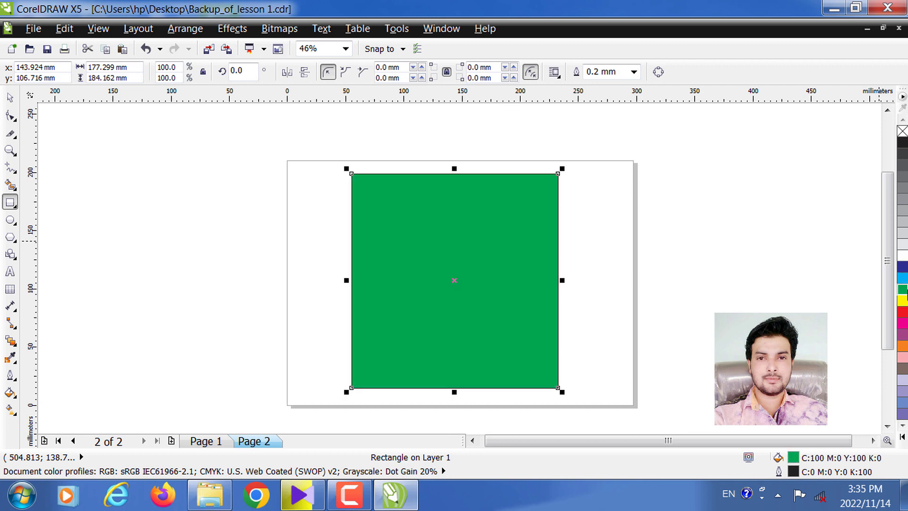
- Duplicate the green rectangle almost exactly on top of itself and fill the upper copy yellow
left_click(9, 99)
left_click(443, 247)
left_click(445, 247)
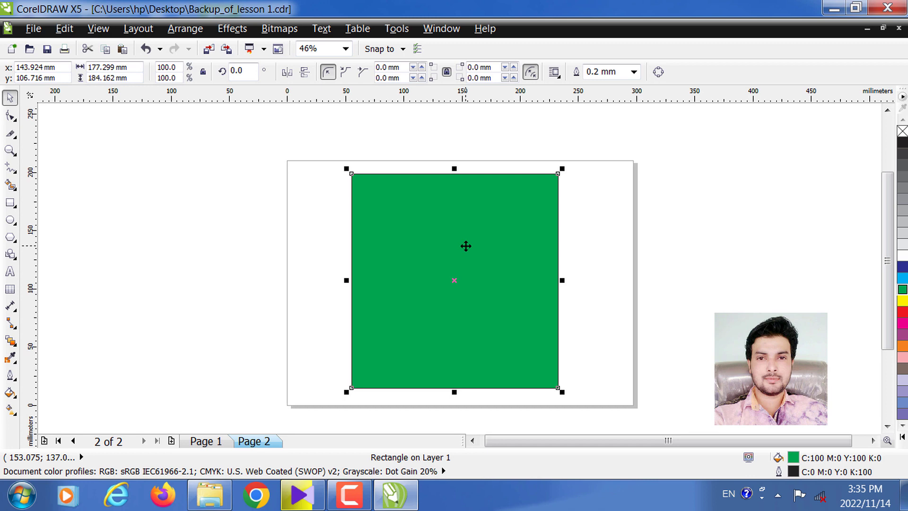
left_click_drag(466, 246, 280, 251)
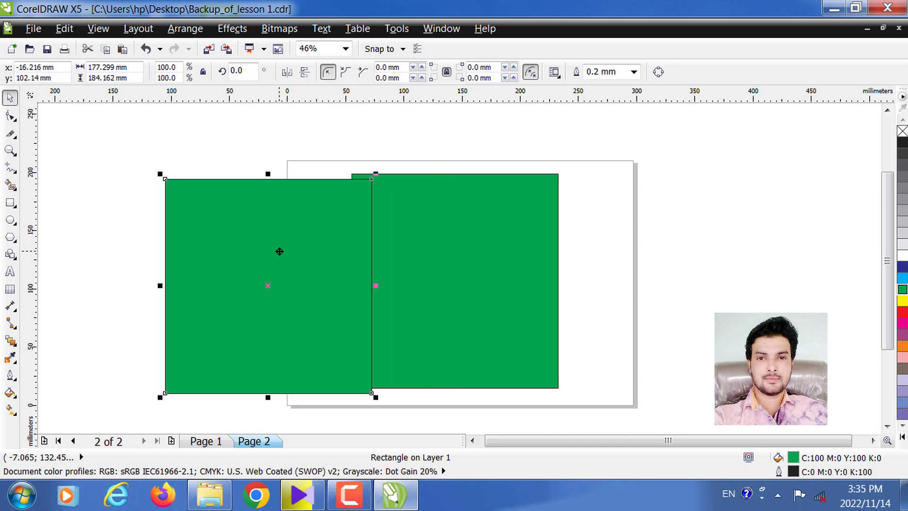
key("ctrl+z")
left_click_drag(399, 244, 401, 241)
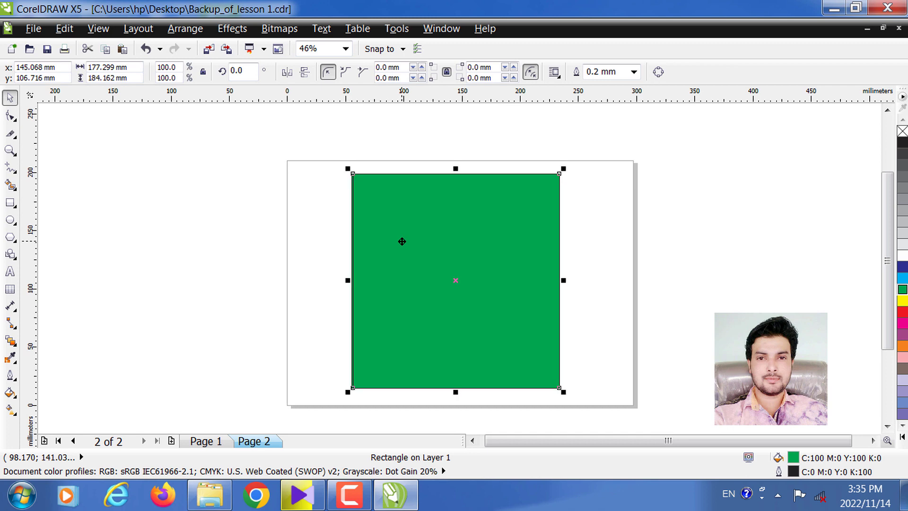
left_click(901, 301)
left_click_drag(502, 254, 502, 253)
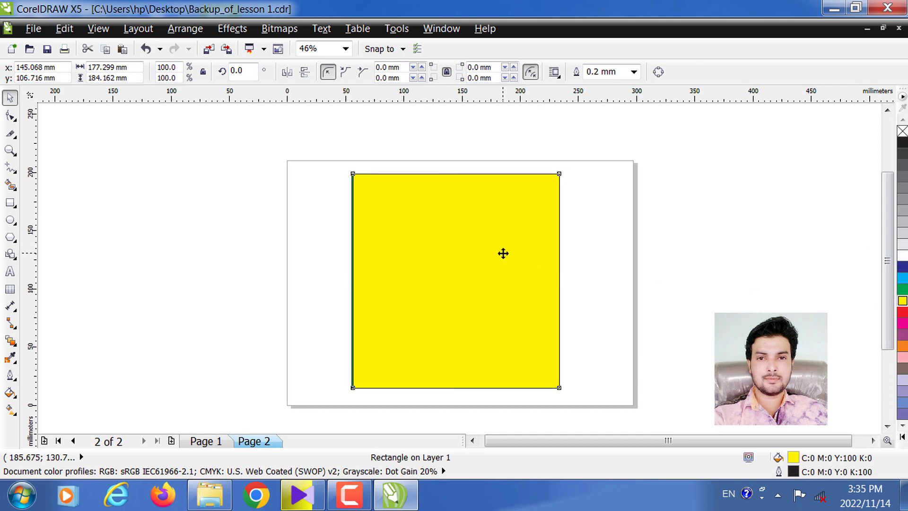
left_click(501, 253)
left_click(576, 231)
- Move the yellow rectangle off the green one and place it back so that it covers the green rectangle
left_click_drag(407, 226, 225, 227)
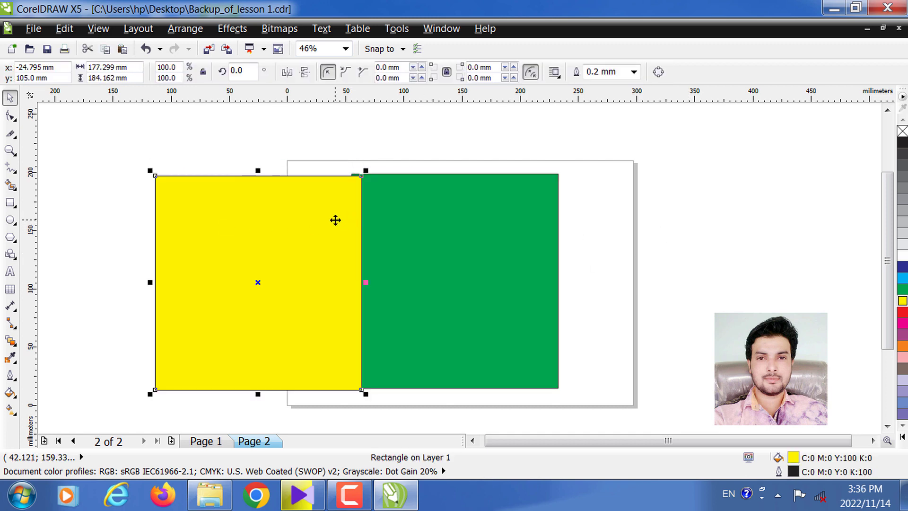
key("p")
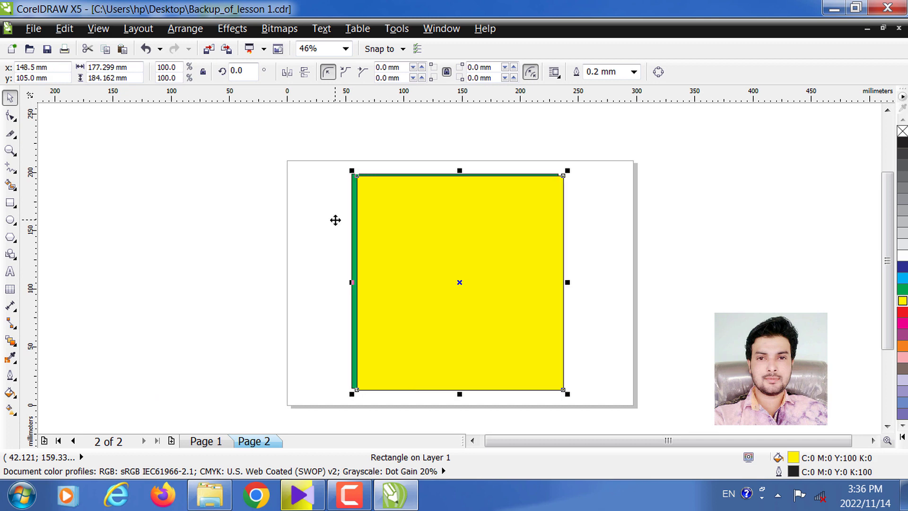
mouse_move(393, 237)
left_mouse_down()
mouse_move(379, 235)
mouse_move(393, 233)
left_mouse_up()
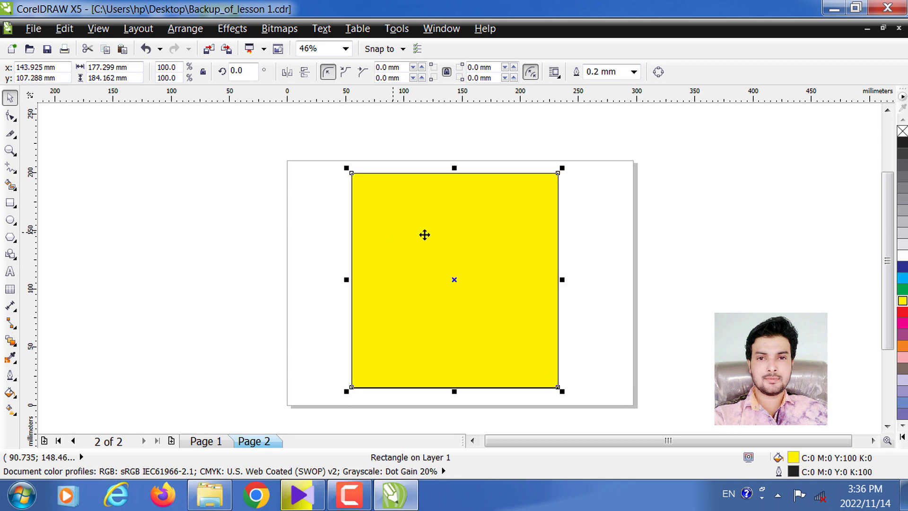
left_click(585, 229)
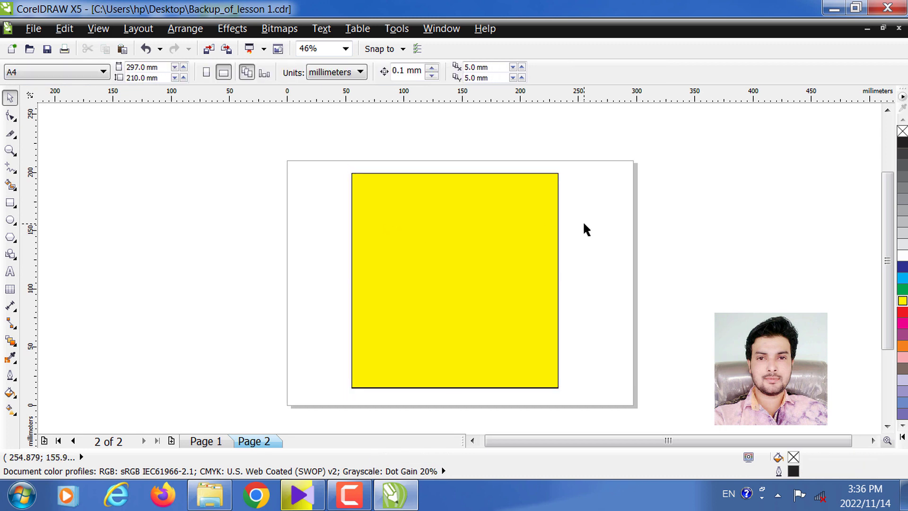
- Activate the Eraser tool and increase the eraser thickness to 8.97 mm
left_click(14, 139)
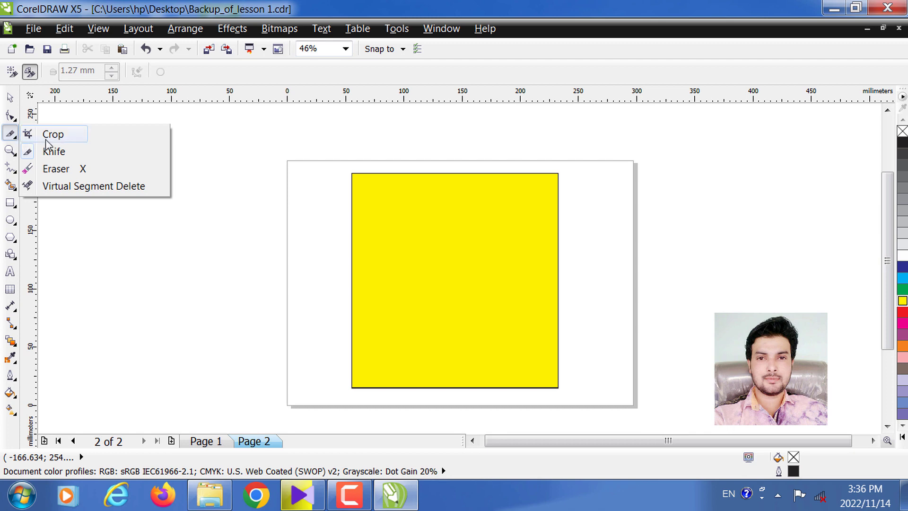
left_click(60, 171)
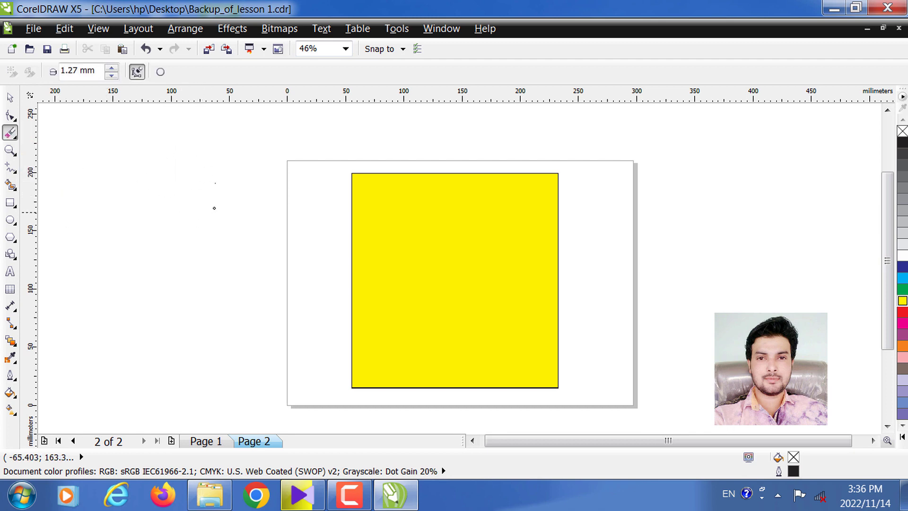
left_click(112, 68)
left_click_drag(111, 68, 111, 68)
left_click(111, 69)
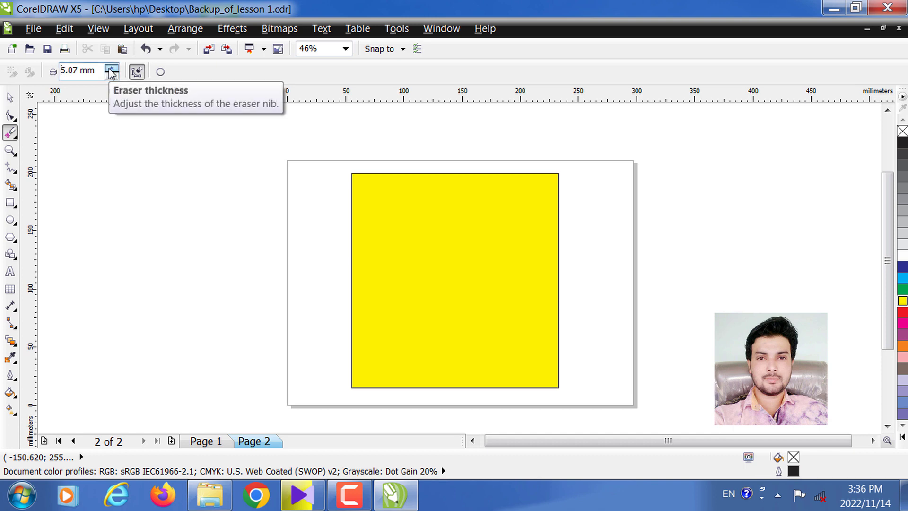
left_click(111, 69)
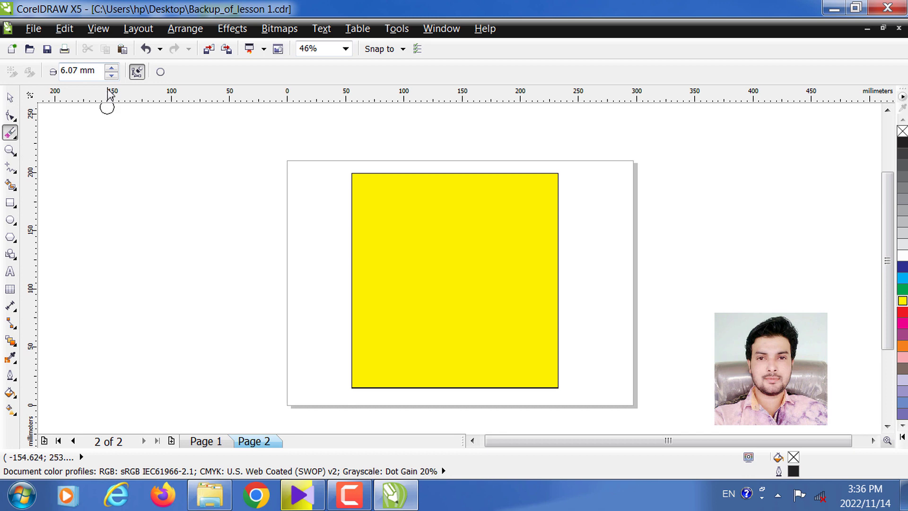
left_click(111, 70)
left_click_drag(111, 69, 111, 69)
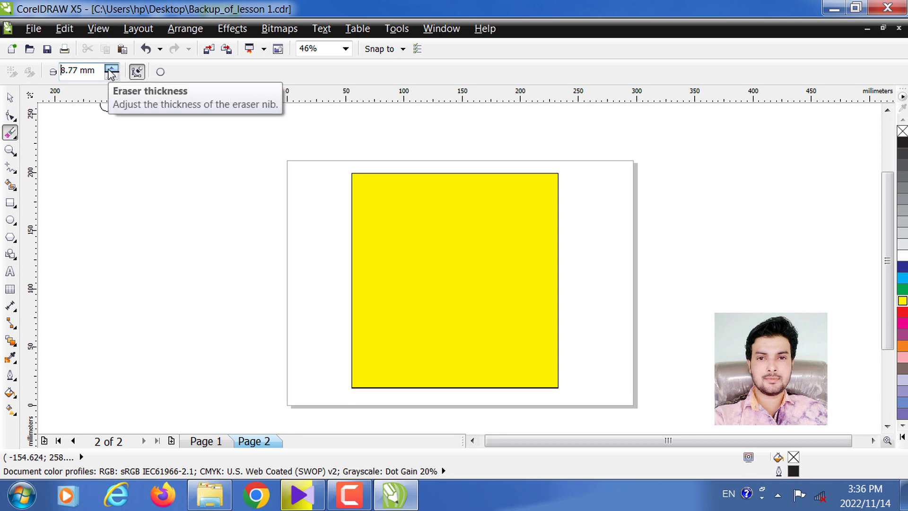
left_click(111, 69)
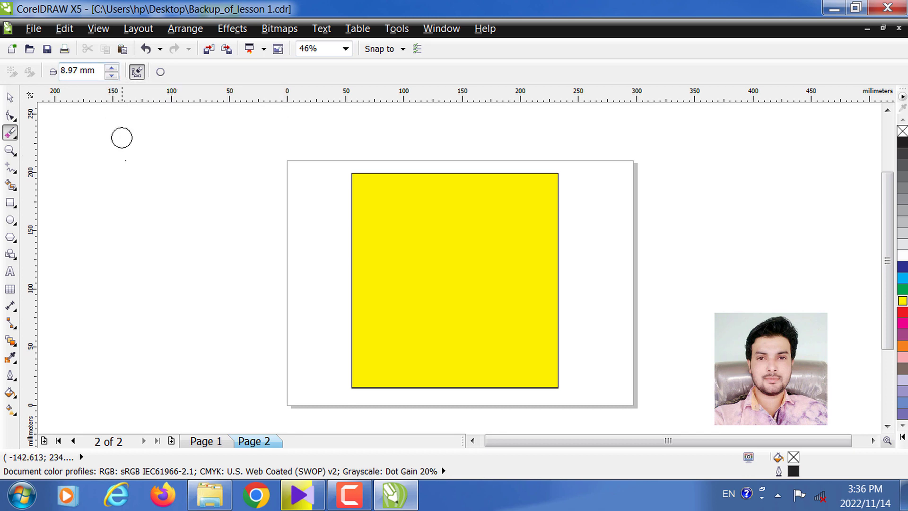
- Erase the four corners of the yellow rectangle and several freehand strokes across its interior, exposing the green rectangle beneath
left_click(361, 181)
left_click_drag(360, 191, 360, 179)
left_click_drag(547, 179, 548, 194)
left_click_drag(363, 365, 392, 381)
left_click_drag(562, 357, 523, 373)
mouse_move(416, 321)
left_mouse_down()
mouse_move(444, 222)
mouse_move(471, 288)
mouse_move(541, 308)
mouse_move(477, 332)
mouse_move(430, 389)
left_mouse_up()
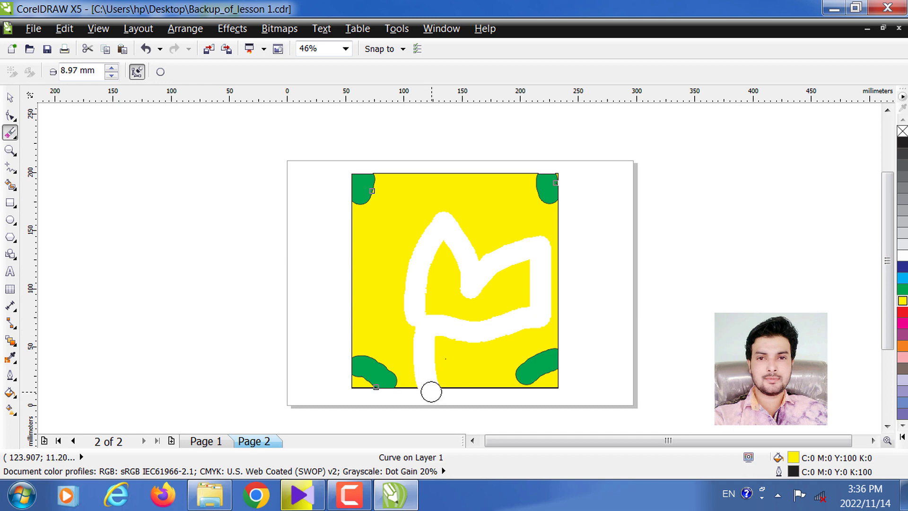
mouse_move(378, 279)
left_mouse_down()
mouse_move(394, 215)
mouse_move(486, 192)
mouse_move(505, 207)
left_mouse_up()
mouse_move(390, 312)
left_mouse_down()
mouse_move(393, 330)
mouse_move(410, 338)
left_mouse_up()
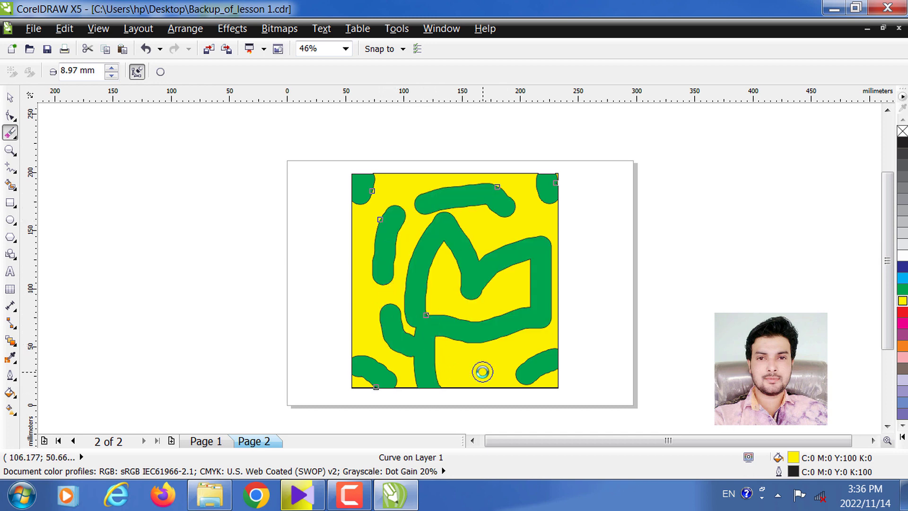
left_click_drag(478, 367, 458, 353)
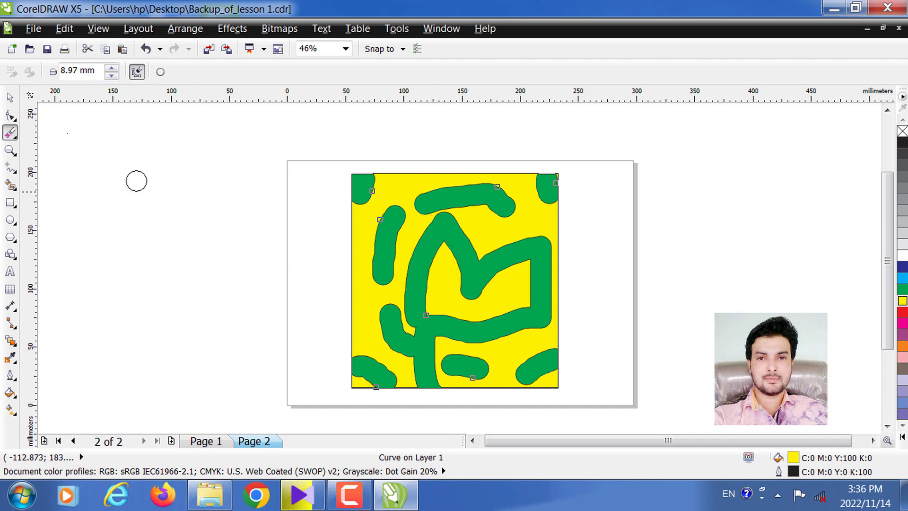
- Move the erased yellow shape off the green rectangle, recentre it on the page, and pull it off to the side again
left_click(9, 97)
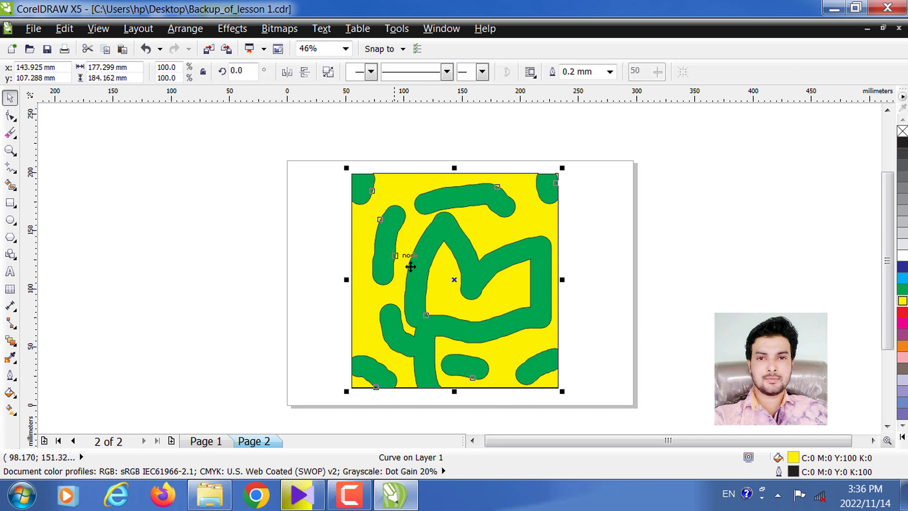
left_click_drag(492, 224, 266, 225)
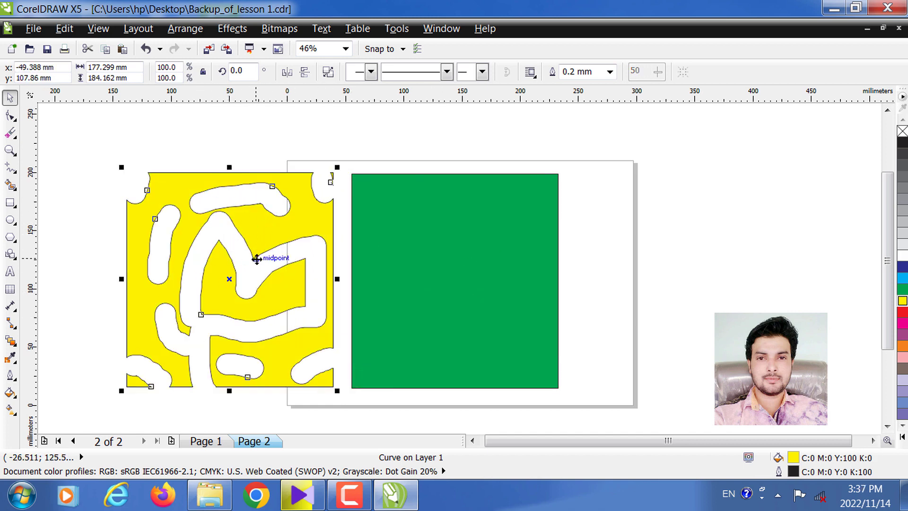
key("p")
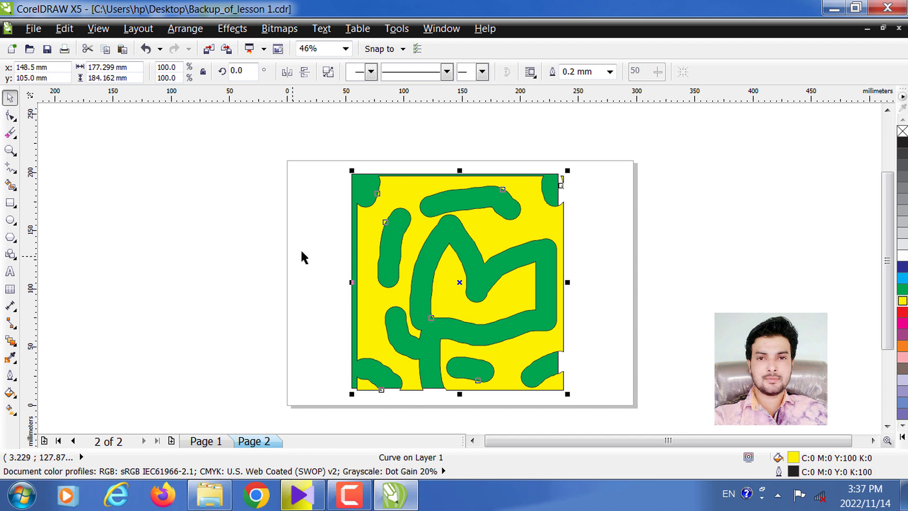
left_click_drag(389, 204, 167, 195)
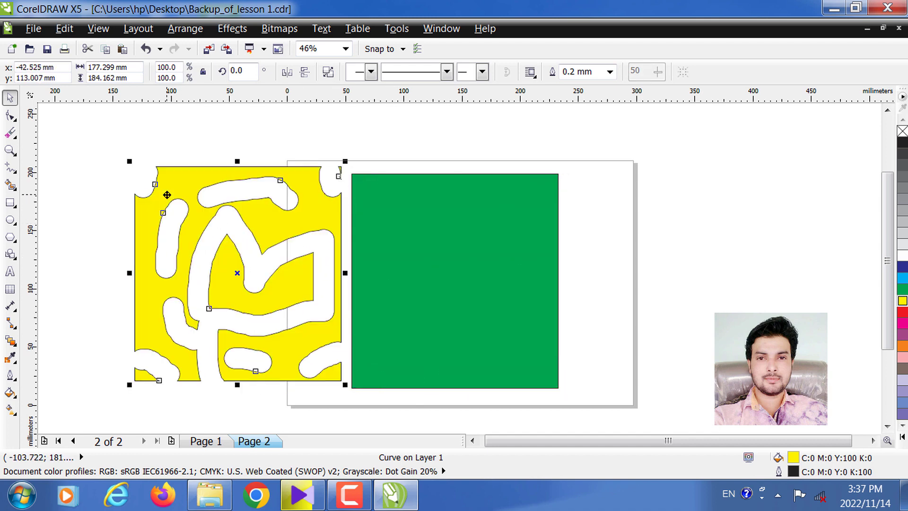
- Delete the erased yellow shape and the green rectangle
key("Delete")
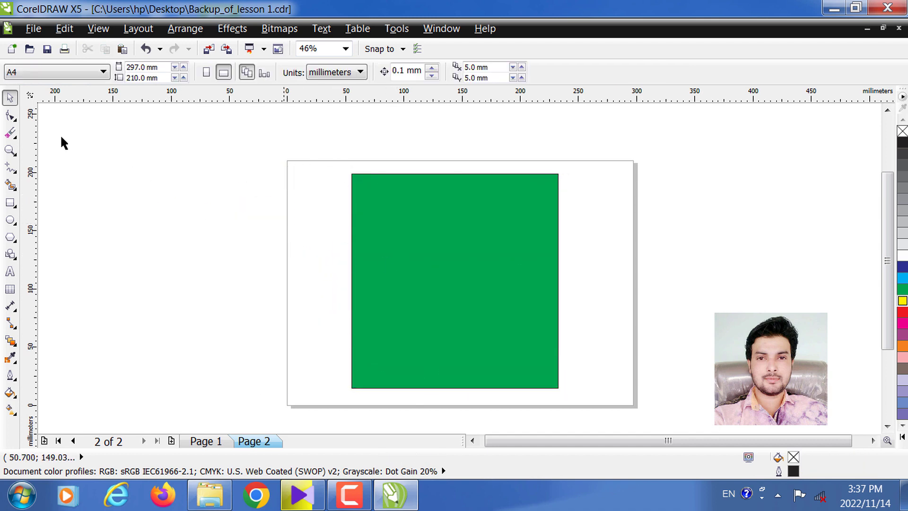
left_click(425, 227)
key("Delete")
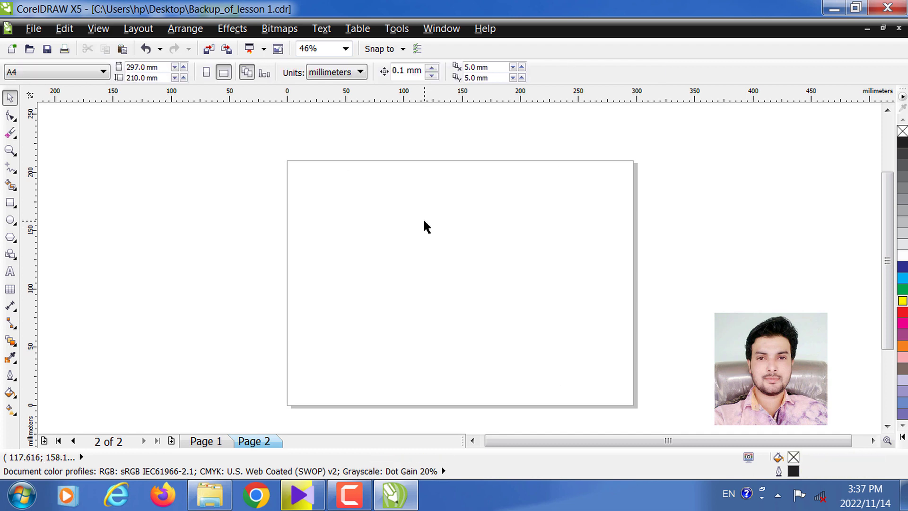
- Draw a rectangle about 153 × 145 mm on the page and fill it green
left_click(10, 204)
mouse_move(325, 189)
left_mouse_down()
mouse_move(331, 247)
mouse_move(446, 305)
mouse_move(468, 345)
mouse_move(504, 358)
left_mouse_up()
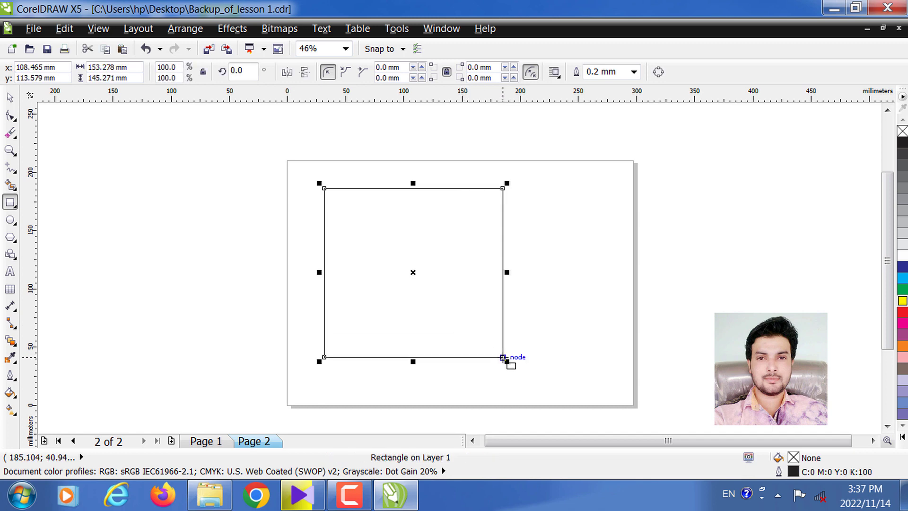
left_click(903, 288)
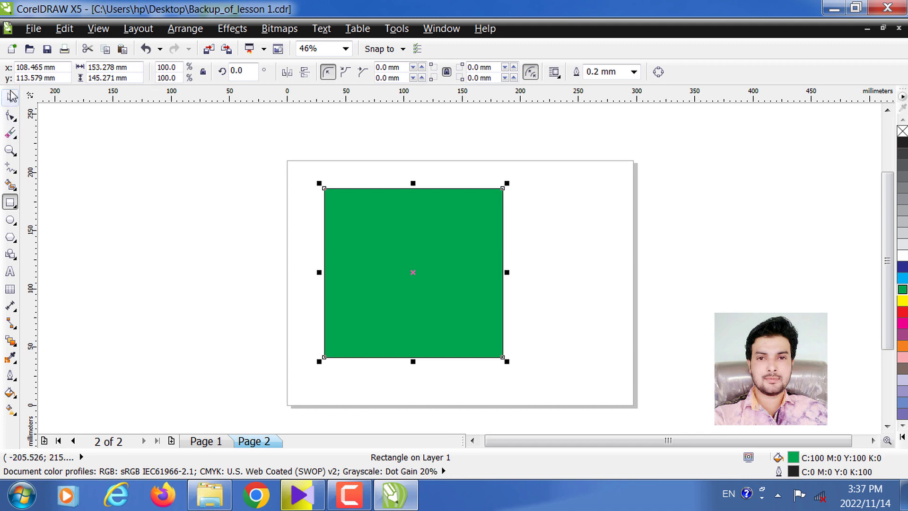
- Select the rectangle with the Pick tool and fill it yellow
left_click(10, 98)
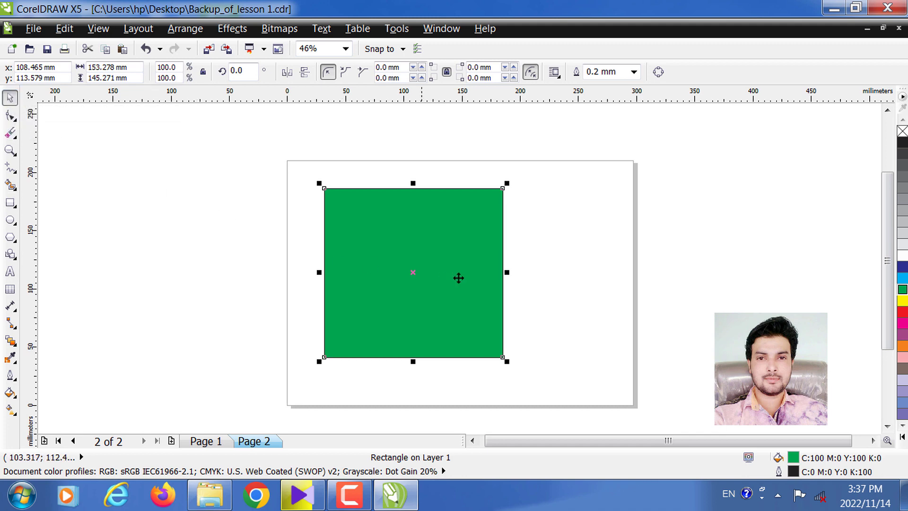
left_click(402, 244)
left_click(585, 243)
left_click(450, 243)
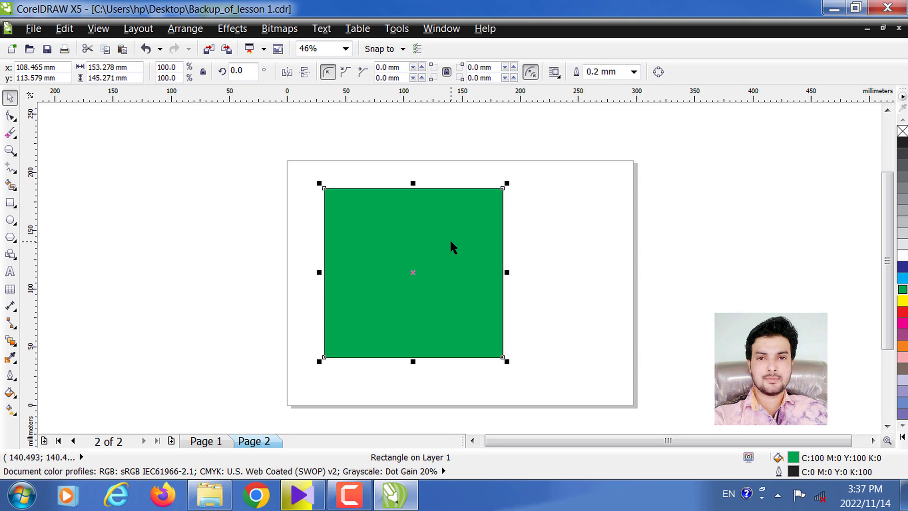
left_click(902, 301)
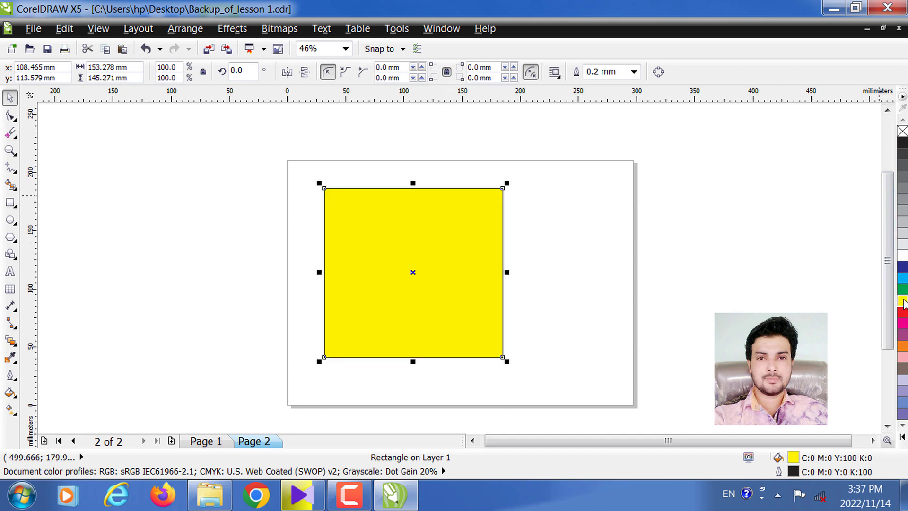
- Erase two crossing diagonal strips corner to corner through the yellow rectangle with the Eraser tool at 8.97 mm
left_click(16, 157)
left_click(13, 135)
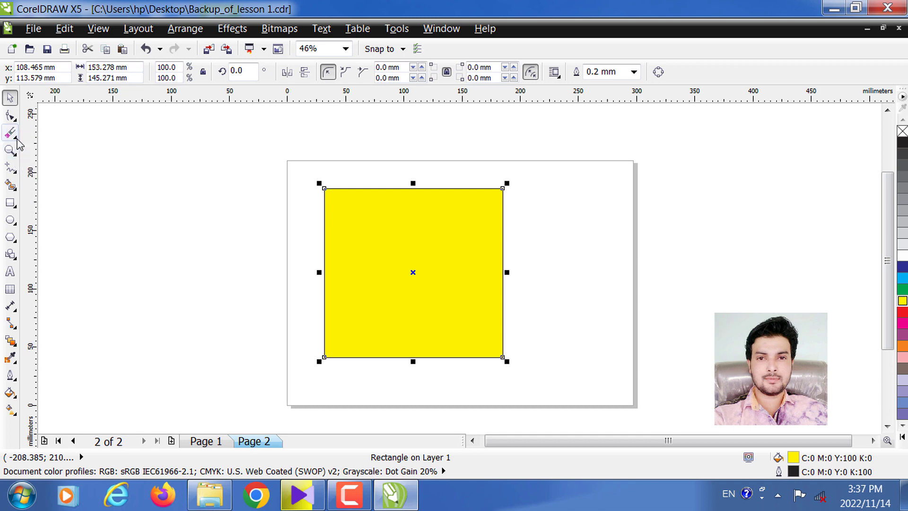
left_click(56, 169)
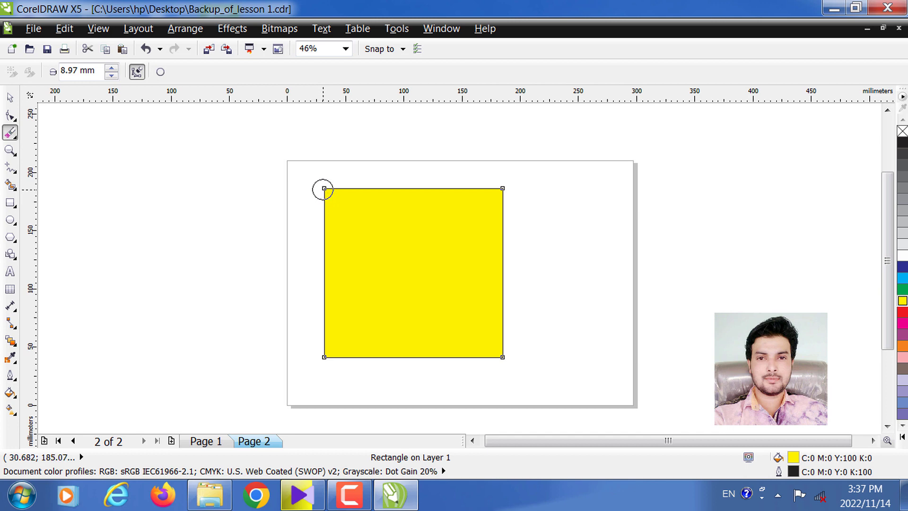
mouse_move(323, 190)
left_mouse_down()
mouse_move(466, 341)
mouse_move(507, 363)
left_mouse_up()
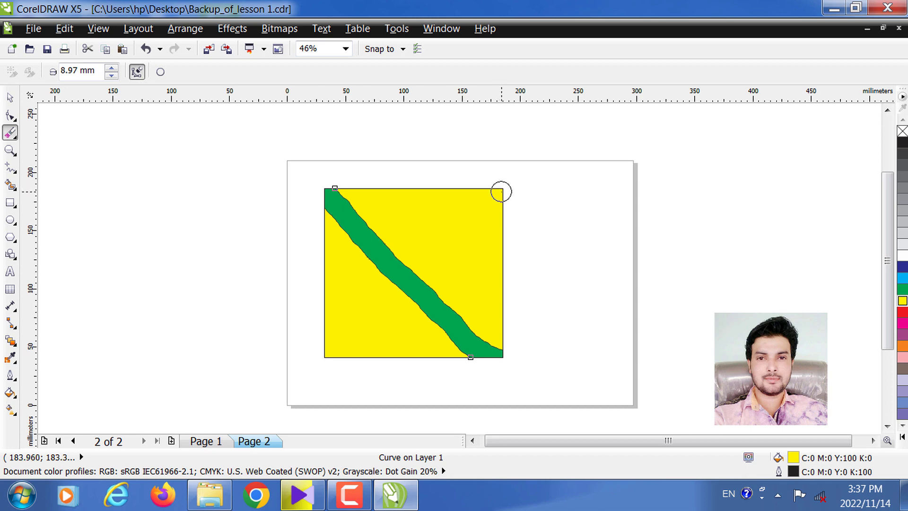
left_click_drag(496, 195, 331, 349)
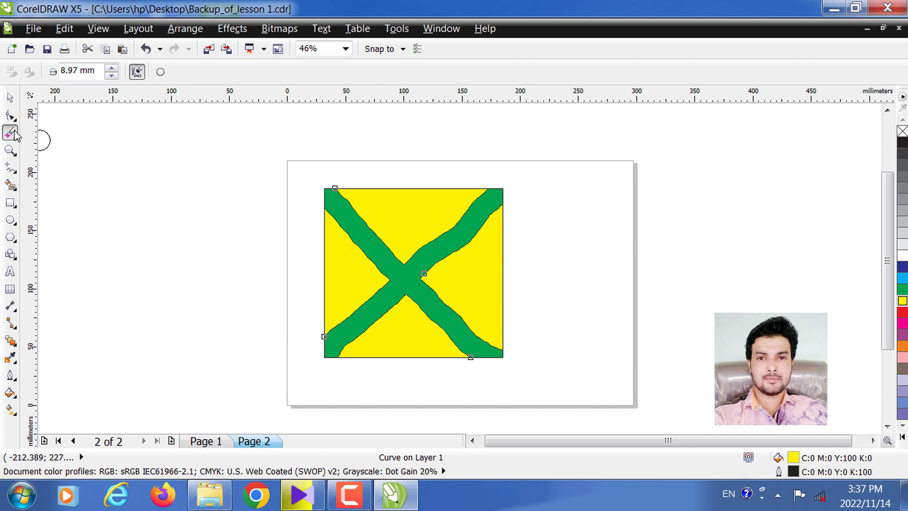
- Pull the erased yellow shape off the green rectangle with the Pick tool and place it back over it
left_click(10, 97)
left_click_drag(412, 227, 615, 227)
left_click(397, 246)
left_click_drag(436, 250, 412, 250)
left_click(615, 212)
left_click_drag(613, 211, 393, 214)
left_click(536, 218)
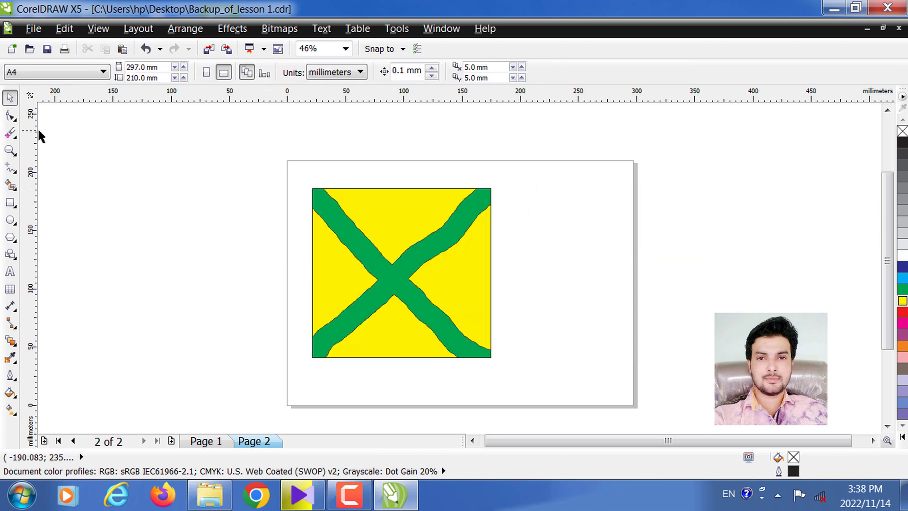
- Try to erase more of the yellow shape with no object selected
left_click(10, 133)
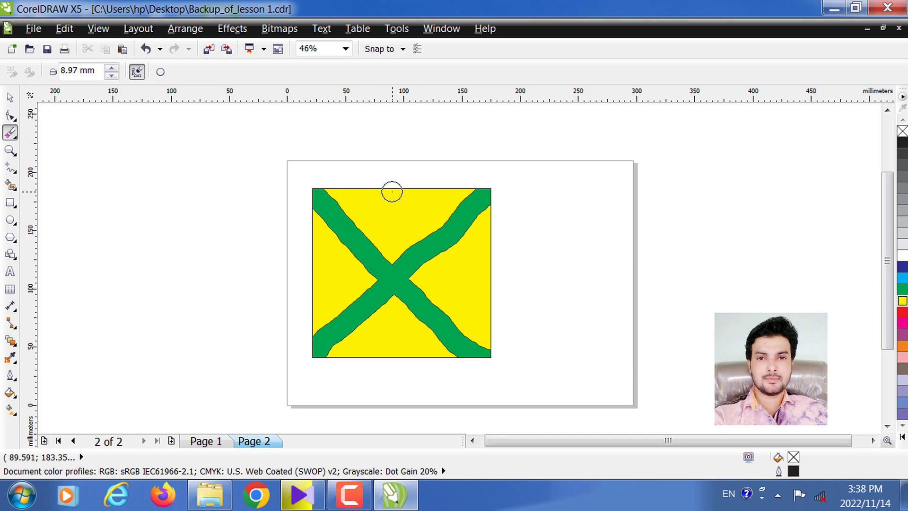
left_click(388, 215)
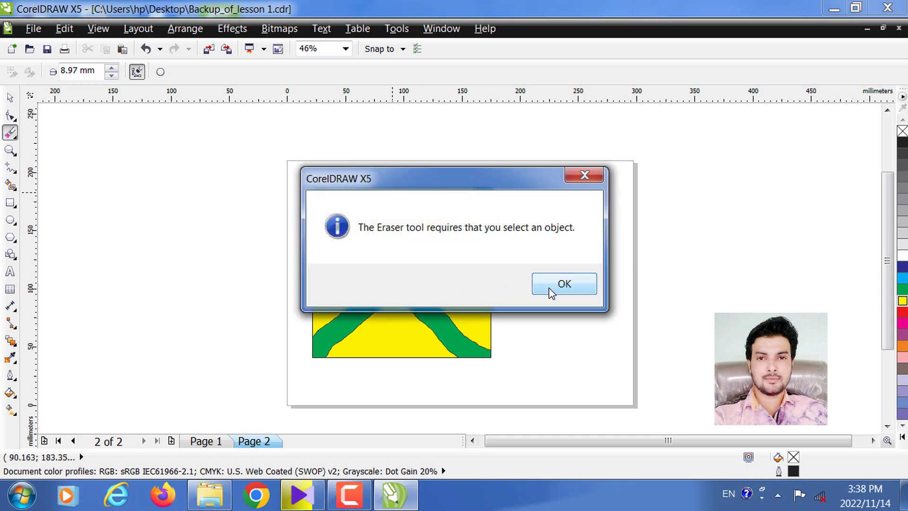
left_click(551, 289)
left_click(10, 97)
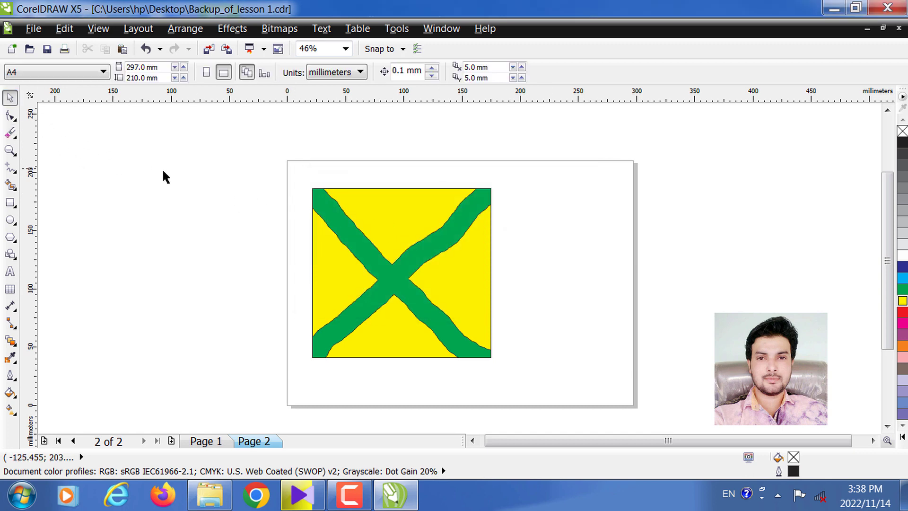
- Switch the Eraser shape to square and back to circular
left_click(10, 133)
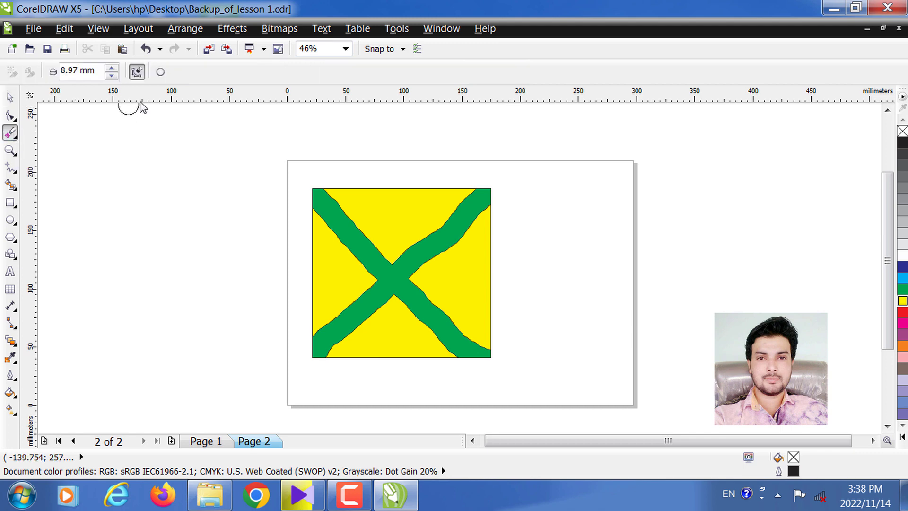
left_click(162, 72)
left_click(159, 74)
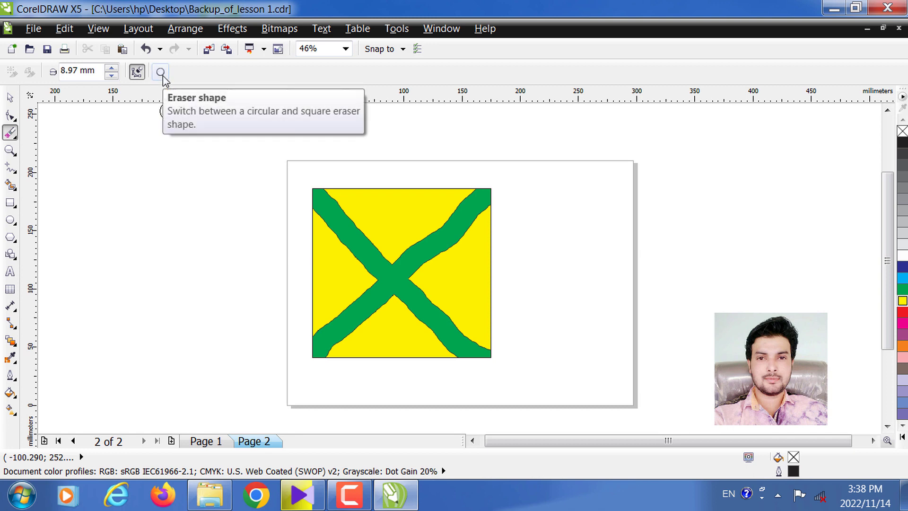
left_click(162, 74)
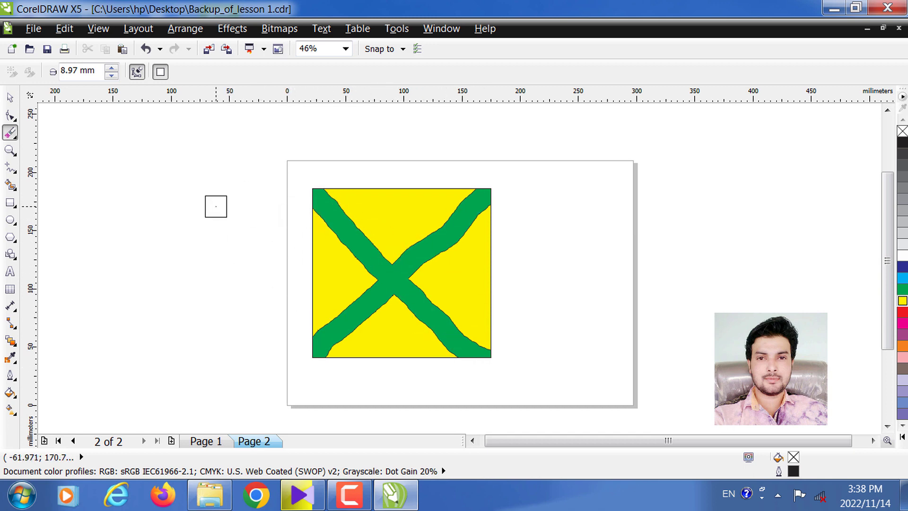
left_click(160, 72)
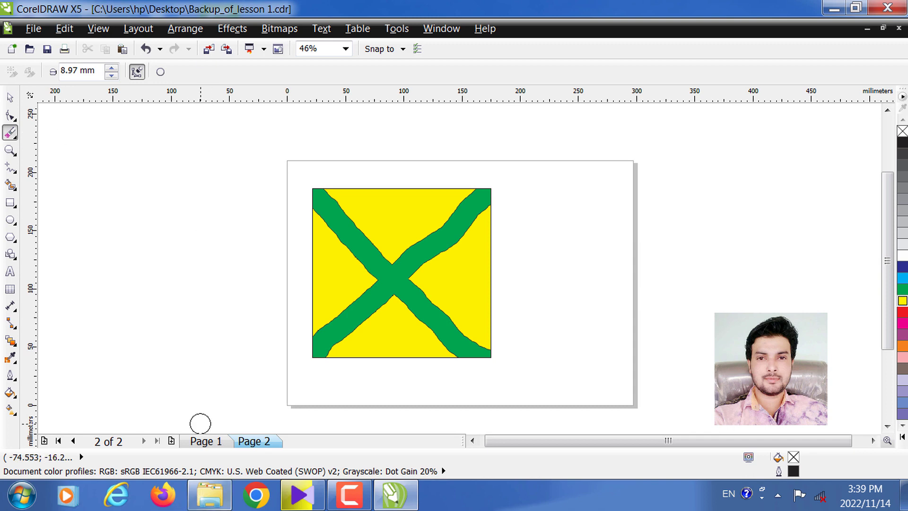
left_click(342, 488)
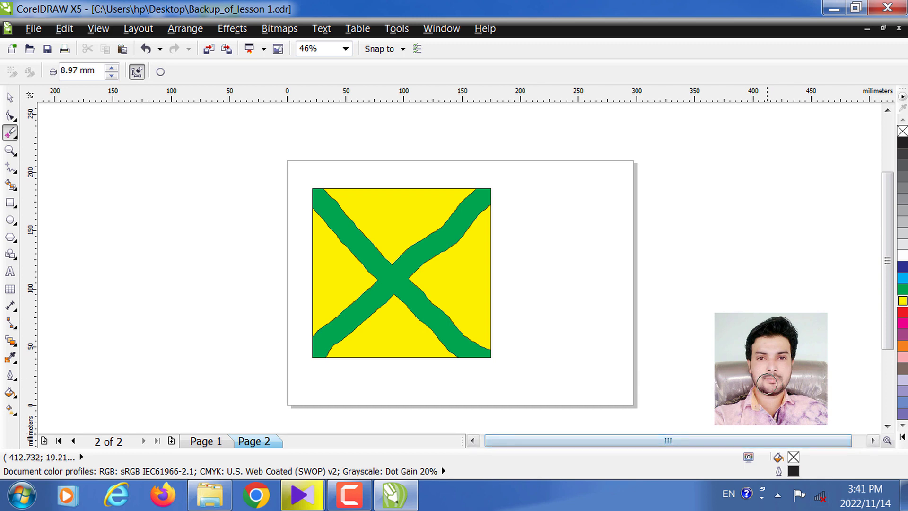
- Select the erased yellow shape and the green rectangle together and delete them
left_click(14, 96)
left_click_drag(252, 146, 533, 388)
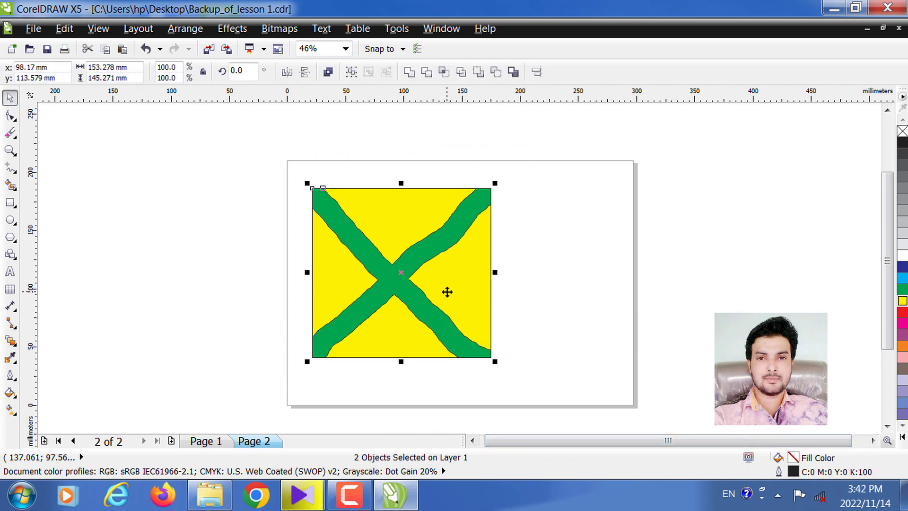
key("Delete")
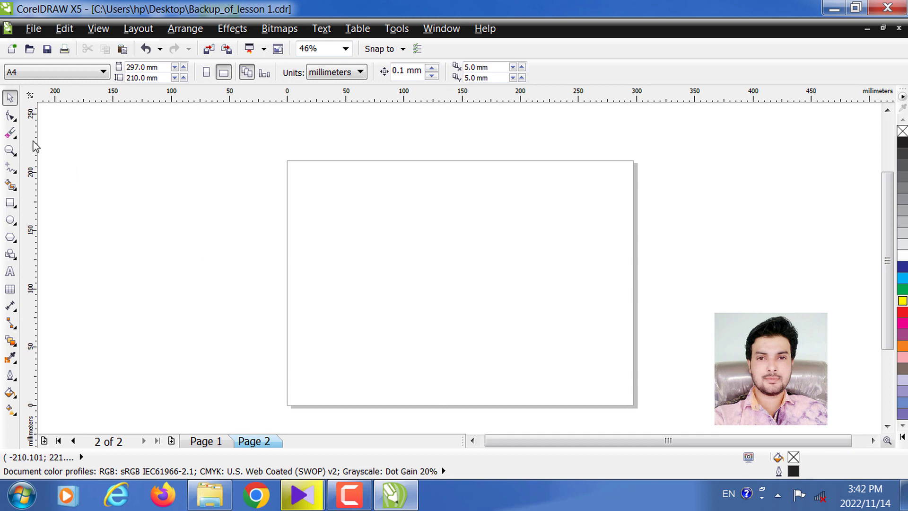
- Draw a wide rectangle about 225 × 87 mm across the middle of the page
left_click(15, 139)
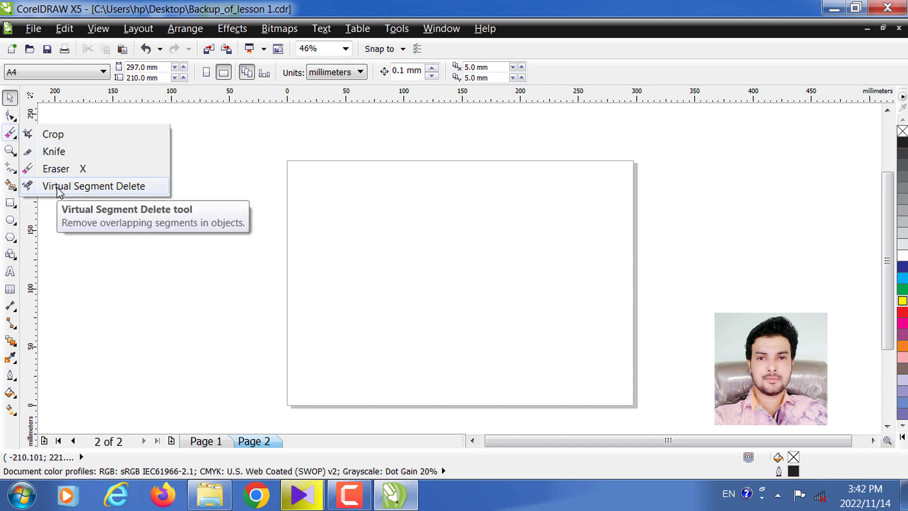
left_click(14, 206)
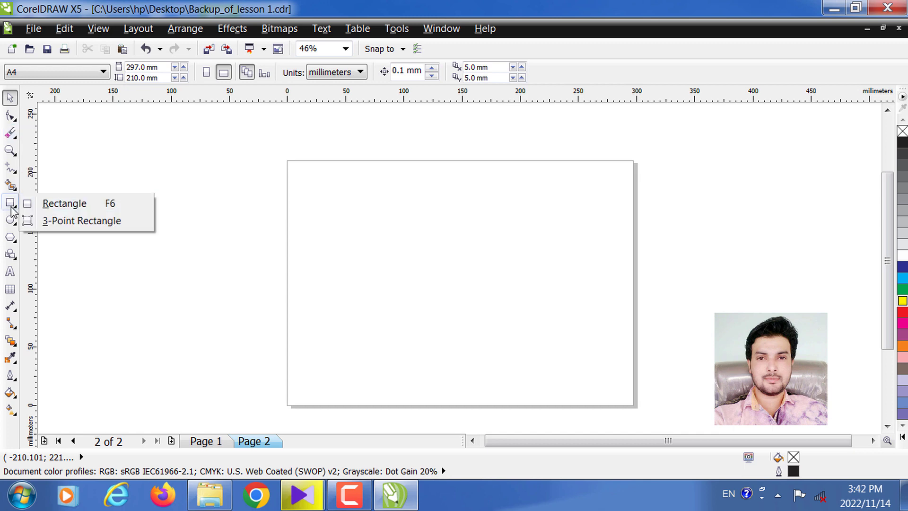
left_click(57, 203)
left_click_drag(314, 216, 576, 317)
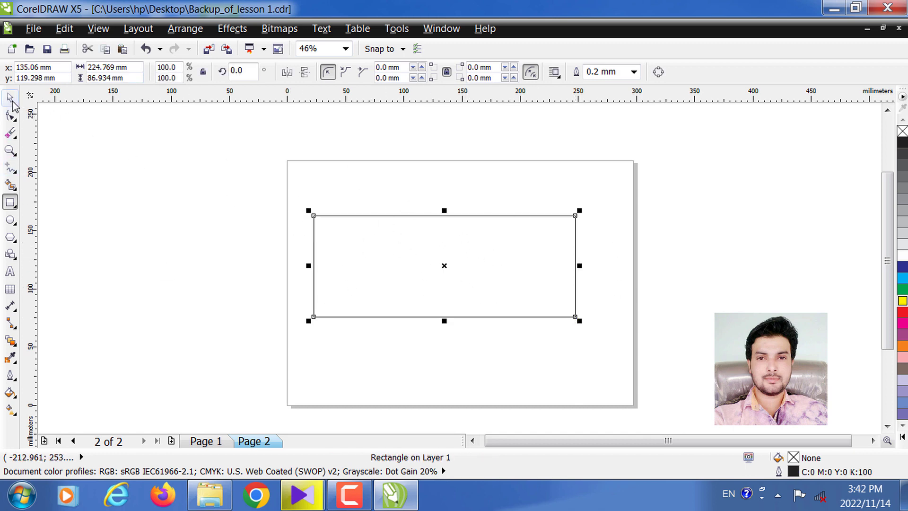
- Draw an ellipse overlapping the rectangle's right edge and stretch it vertically past the rectangle's height, to about 74 × 90 mm
left_click(10, 220)
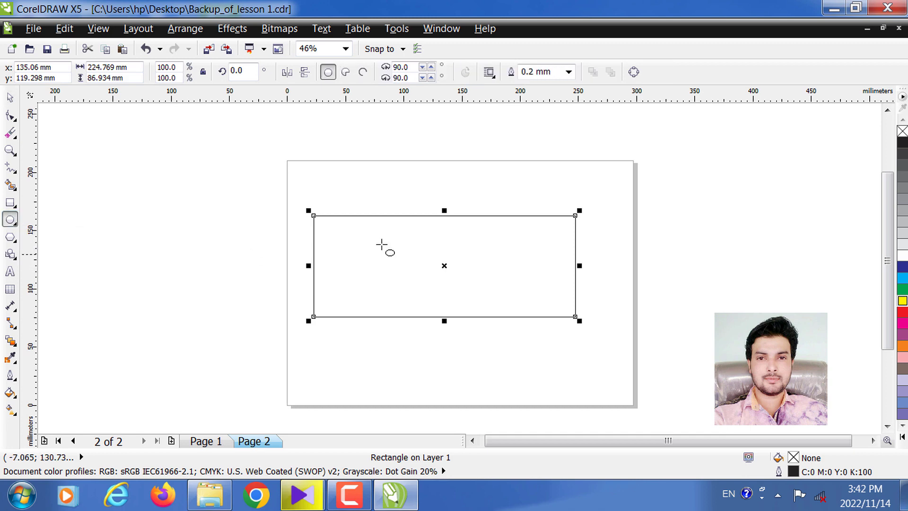
left_click_drag(544, 219, 632, 309)
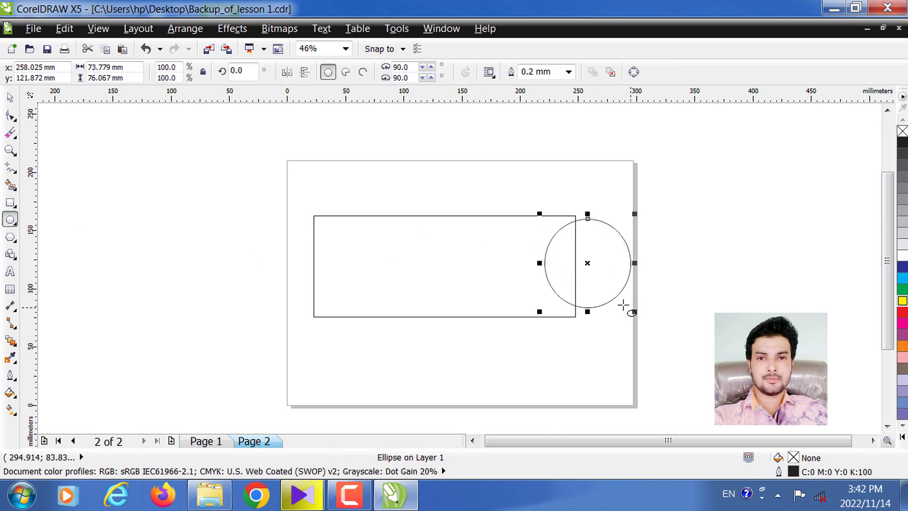
left_click(10, 97)
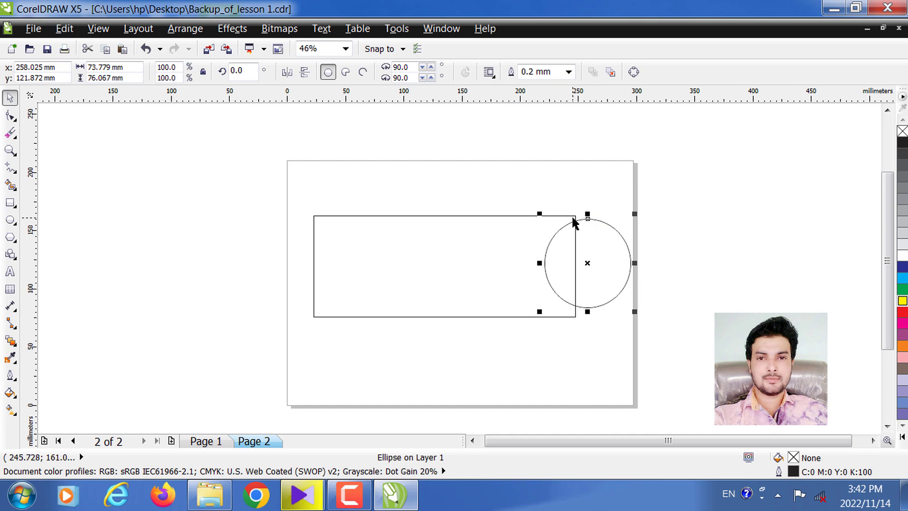
left_click_drag(588, 214, 590, 205)
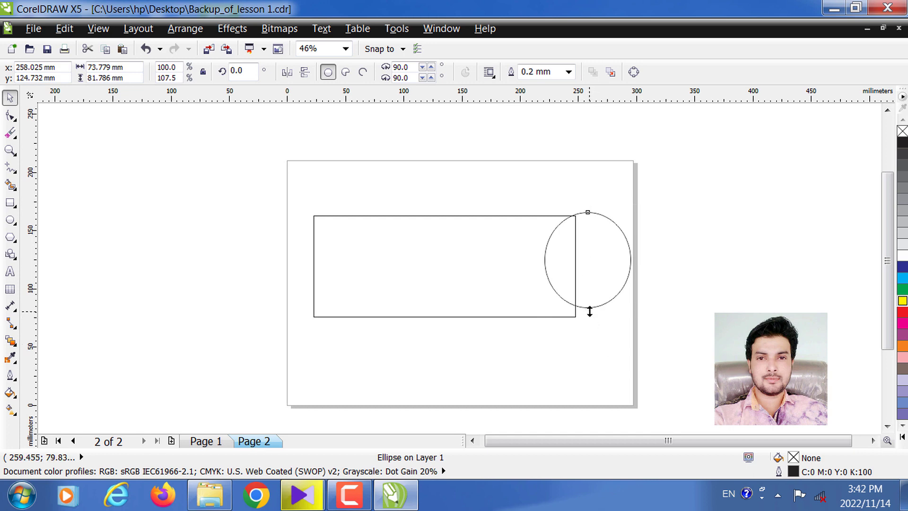
left_click_drag(587, 309, 587, 321)
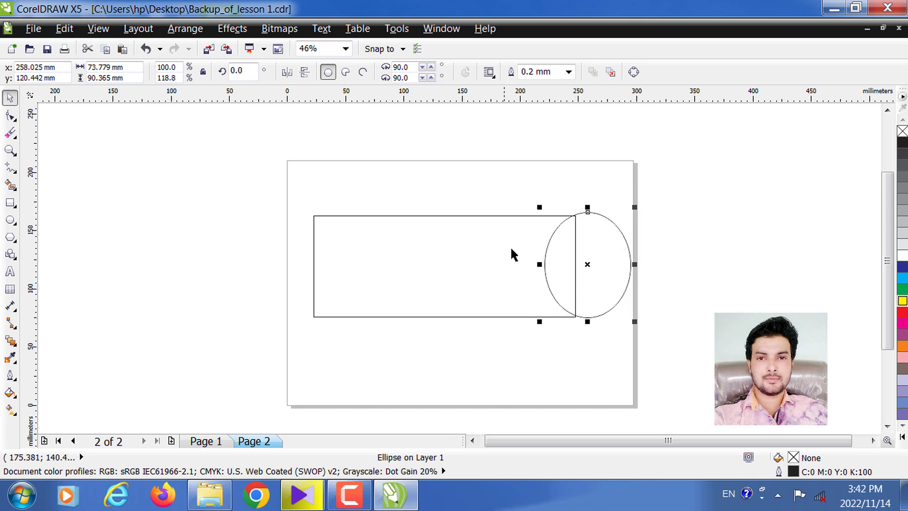
- Remove the overlapping segments inside the rectangle and ellipse with the Virtual Segment Delete tool, leaving one outer contour
left_click(12, 134)
left_click(17, 138)
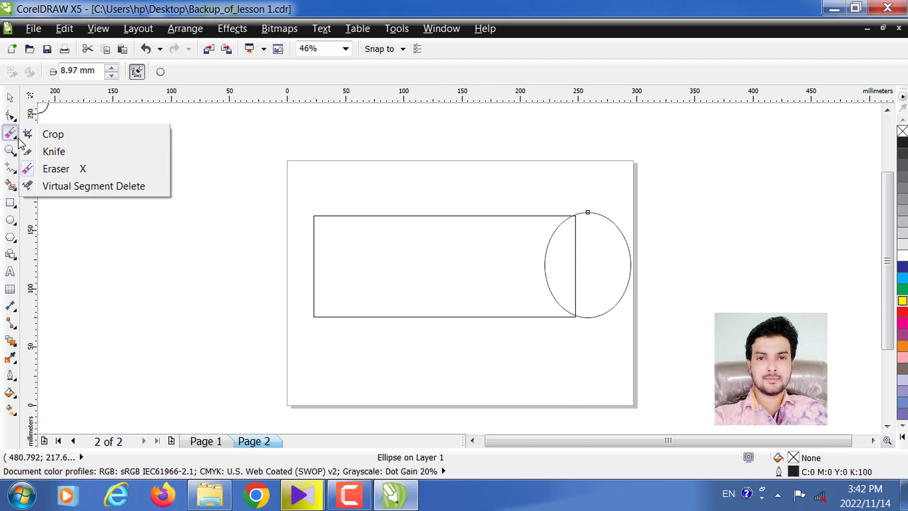
left_click(63, 185)
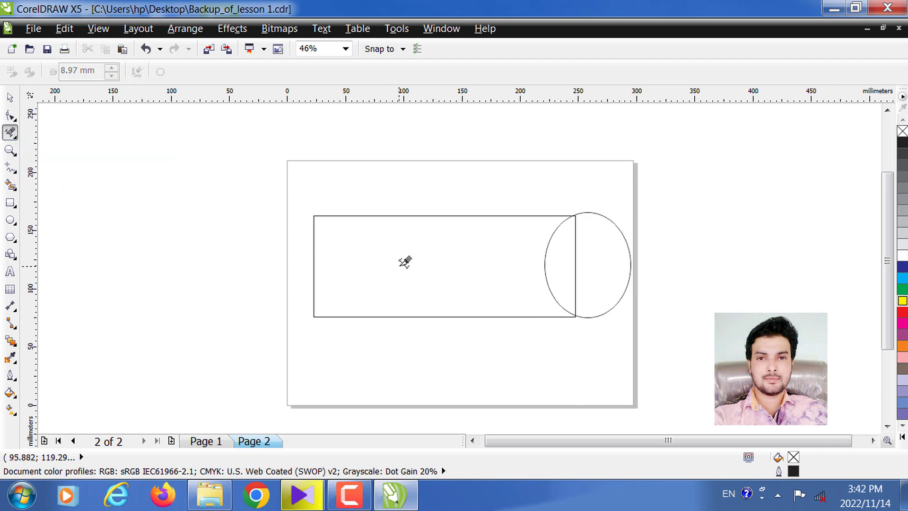
left_click_drag(377, 258, 615, 263)
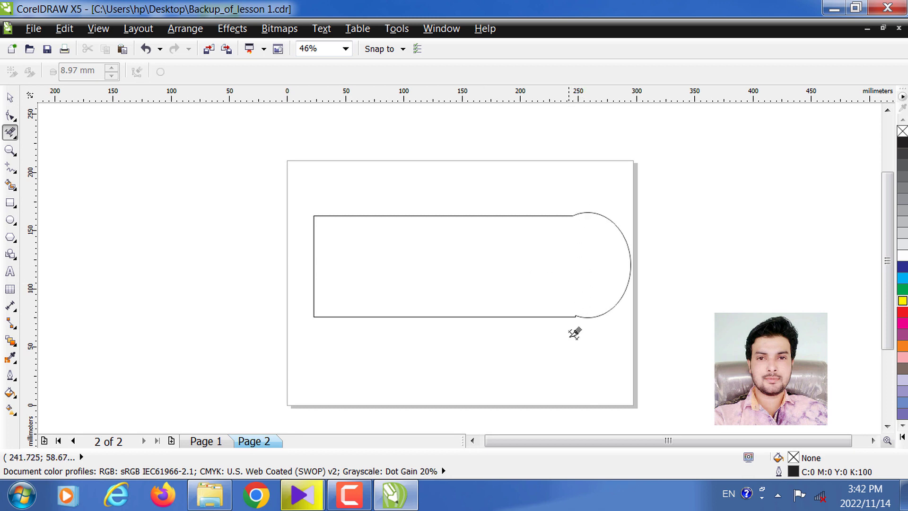
- Move the trimmed rectangle outline and the ellipse arc apart with the Pick tool, and undo both moves
left_click(9, 97)
left_click(409, 282)
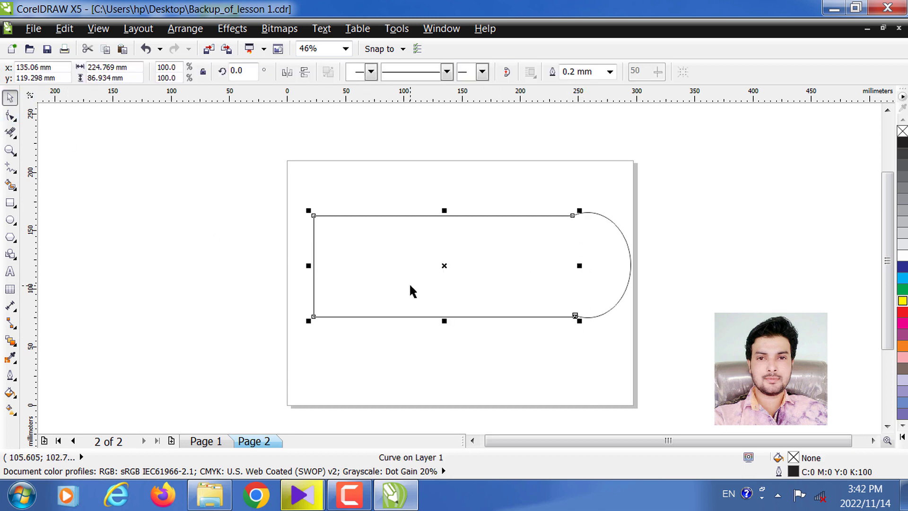
left_click_drag(386, 271, 314, 266)
left_click_drag(629, 279, 652, 274)
key("ctrl+z")
key("ctrl+z")
- Colour the outlines of the trimmed rectangle and the ellipse arc red, and deselect them
left_click(468, 149)
left_click(430, 224)
right_click(902, 313)
left_click(617, 224)
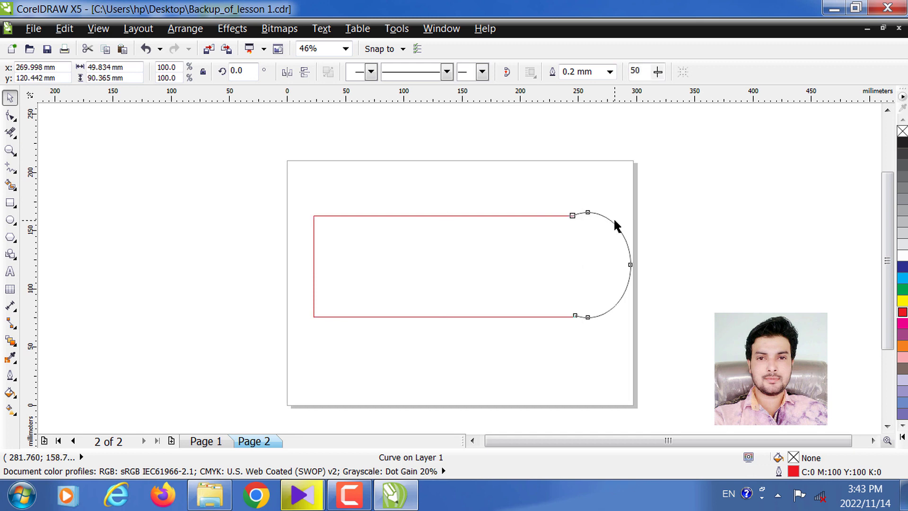
right_click(902, 313)
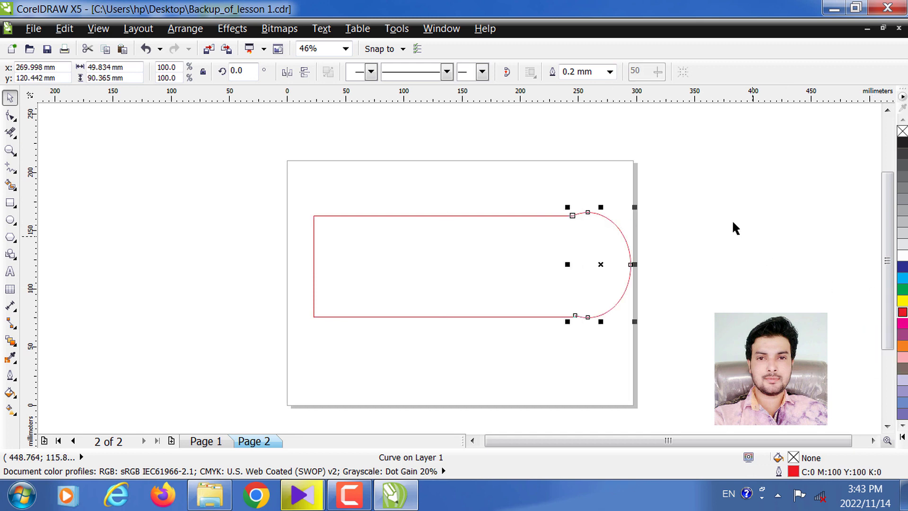
left_click(625, 236)
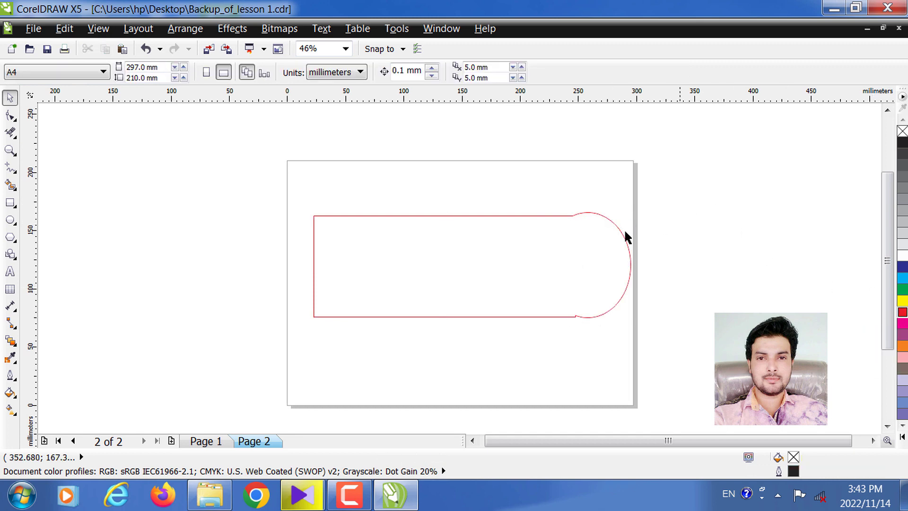
- Fill the area enclosed by the red outlines with blue-grey and a 0.2 mm outline using the Smart Fill tool
left_click(10, 185)
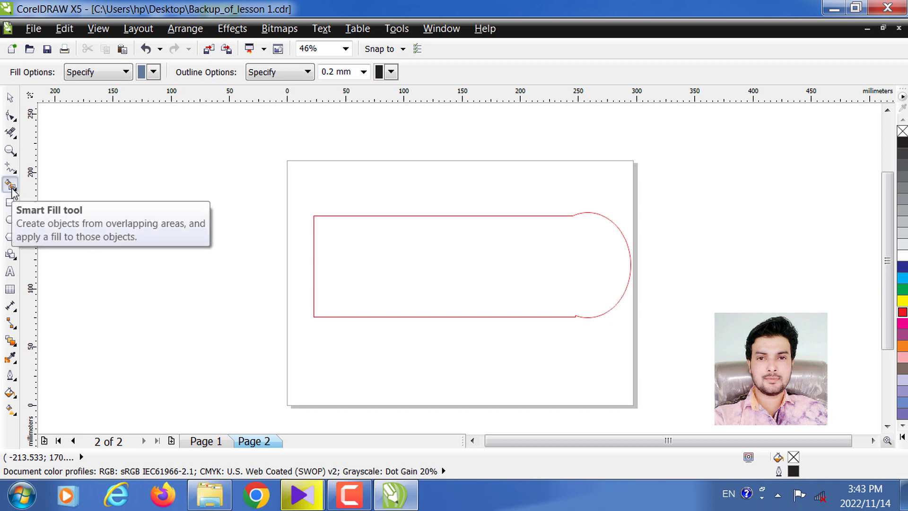
left_click(434, 259)
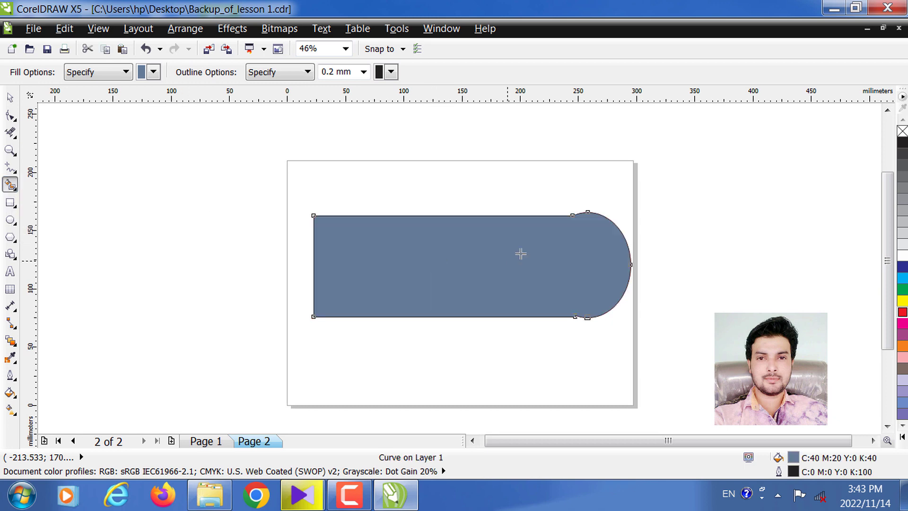
left_click(10, 97)
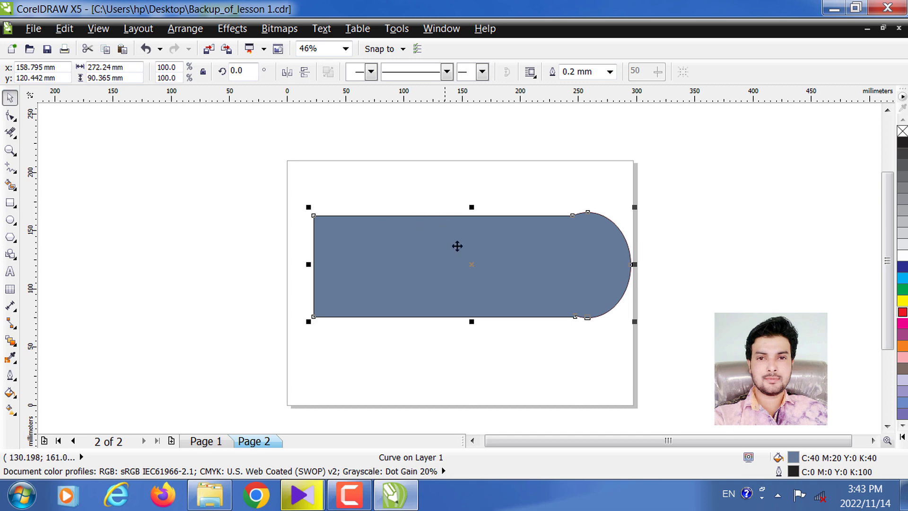
- Move the filled shape down and left off the red outlines, try a position further up, and undo that last move
left_click_drag(457, 251, 262, 343)
left_click_drag(338, 348, 305, 175)
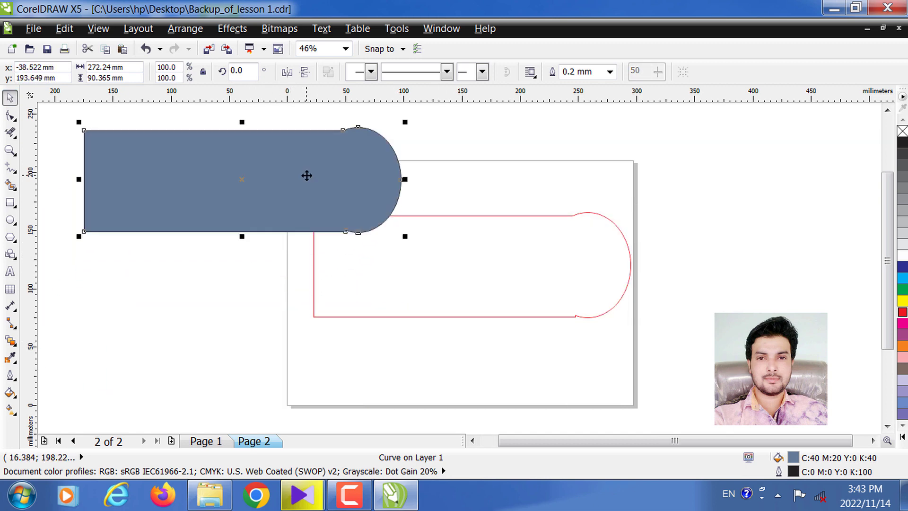
key("ctrl+z")
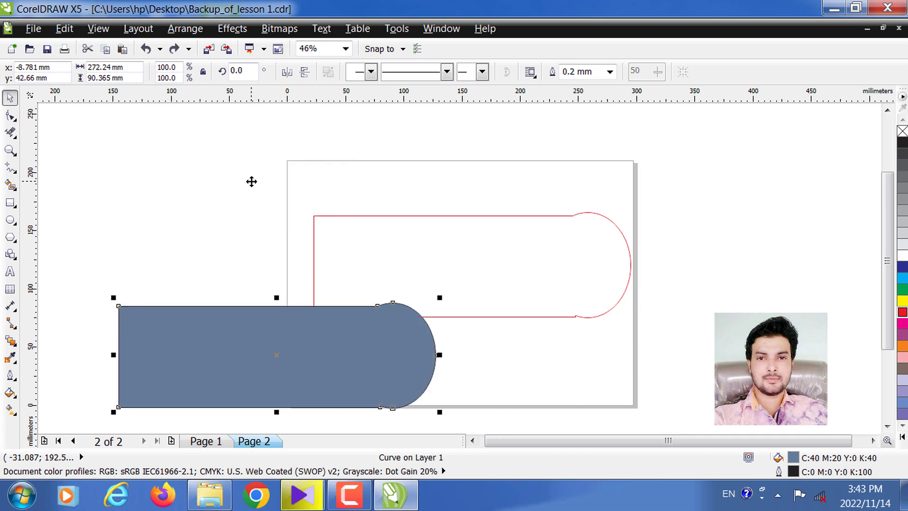
- Undo the filled shape's last move and delete all the shapes on the page
key("ctrl+z")
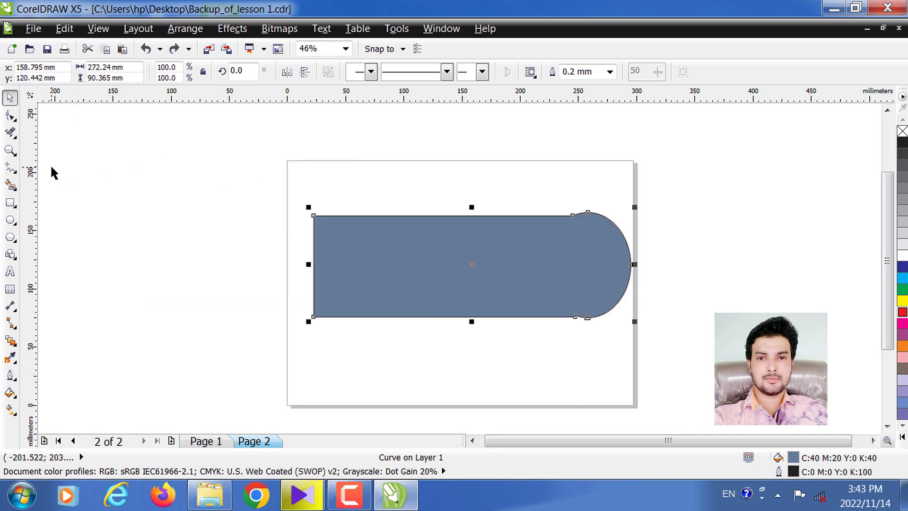
left_click(17, 141)
left_click(96, 139)
left_click_drag(287, 178, 654, 331)
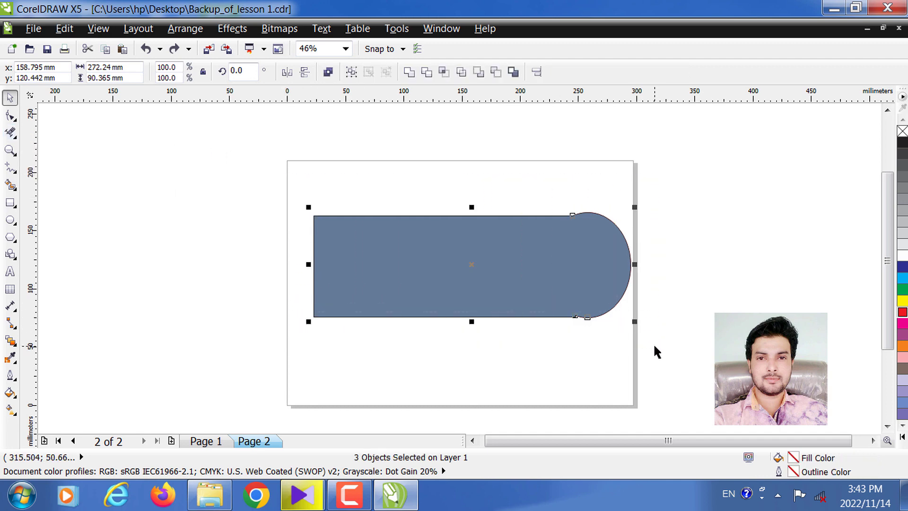
key("Delete")
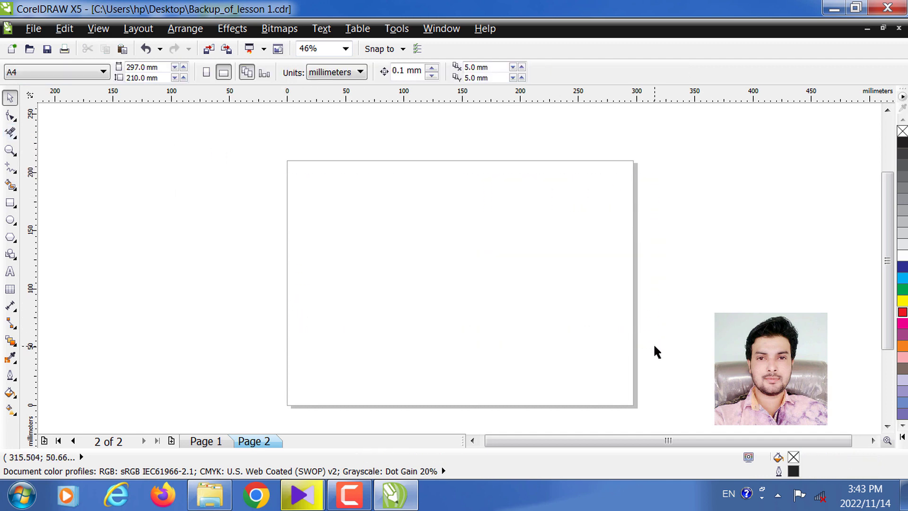
- Draw a narrow upright rectangle about 19 × 124 mm near the page's left edge, give it a 1.5 mm outline and deselect it
left_click(8, 203)
mouse_move(297, 209)
left_mouse_down()
mouse_move(320, 294)
mouse_move(320, 353)
left_mouse_up()
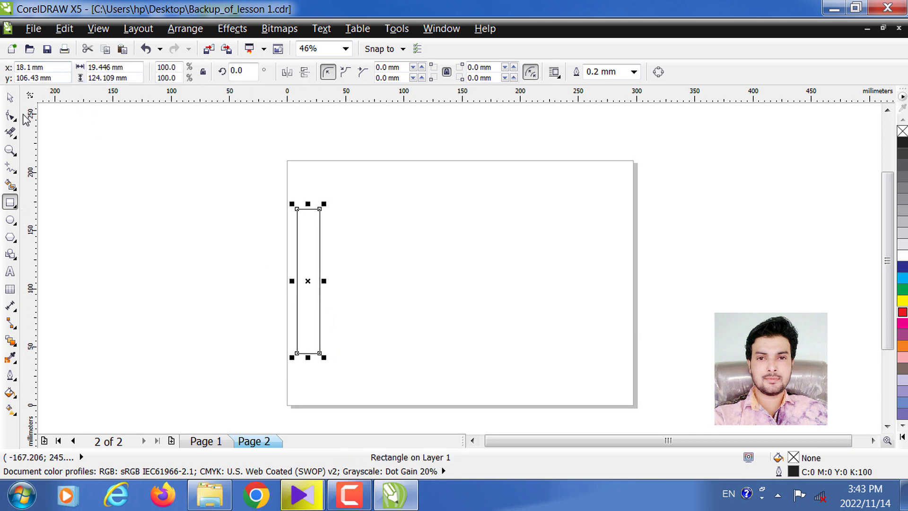
left_click(634, 71)
left_click(600, 171)
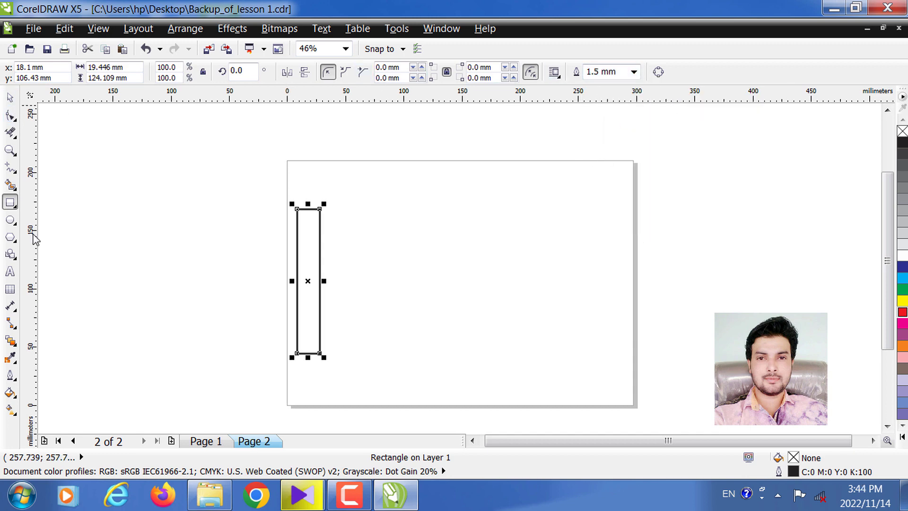
left_click(10, 97)
left_click(279, 219)
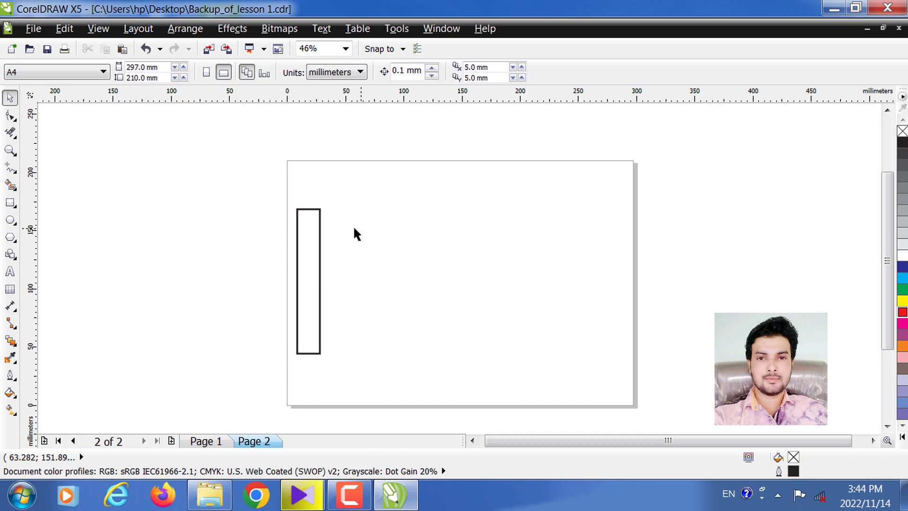
- Stretch the narrow rectangle upward to about 149 mm tall and place a copy about 26 mm to its right
left_click(308, 209)
left_click_drag(308, 203, 307, 176)
left_click(303, 251)
left_click(302, 250)
left_click_drag(307, 252, 341, 255)
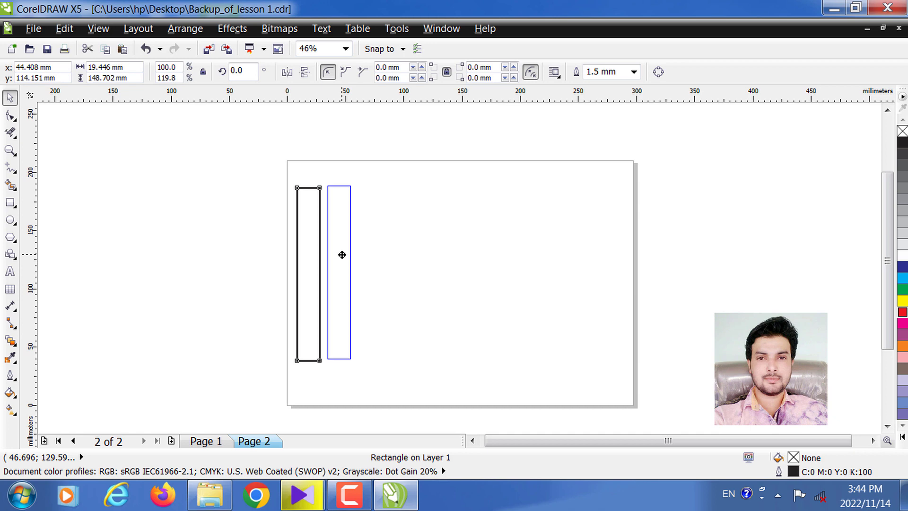
left_click_drag(342, 255, 340, 251)
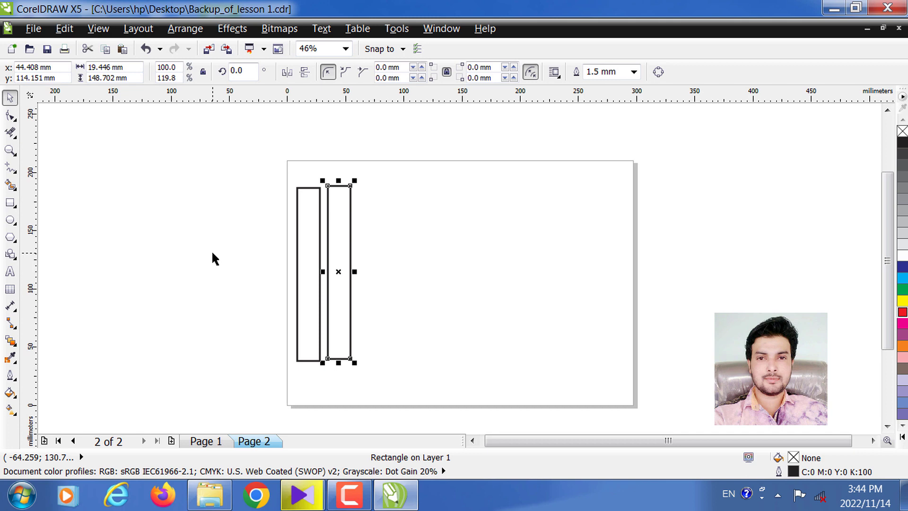
- Repeat the duplication until a row of ten narrow rectangles extends across the page
key("ctrl+r")
key("ctrl+r")
key("ctrl+r")
key("ctrl+r")
key("ctrl+r")
key("ctrl+r")
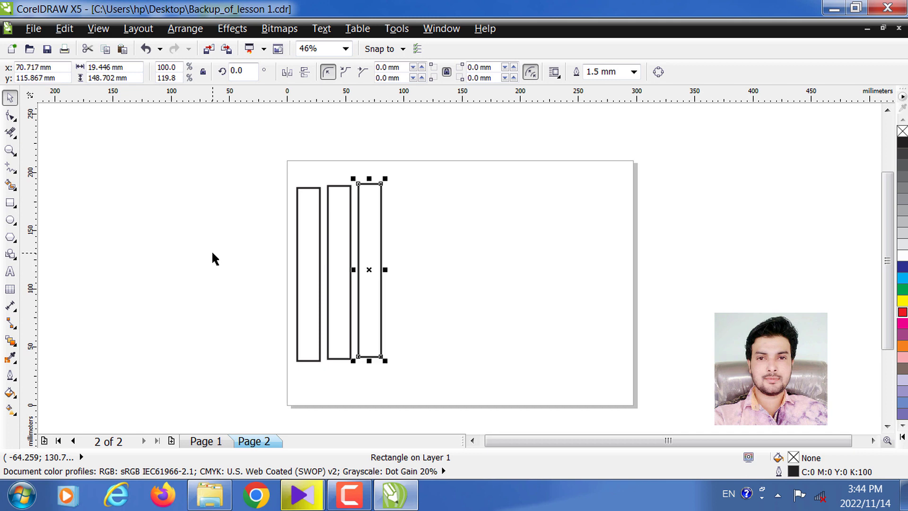
key("ctrl+r")
key("ctrl+r")
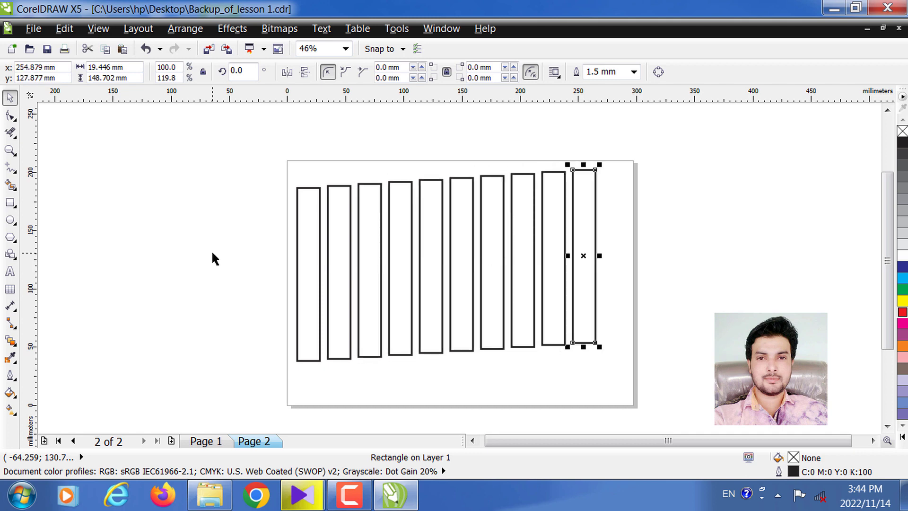
- Move the six rightmost rectangles of the row slightly down together and deselect them
left_click_drag(627, 131, 395, 368)
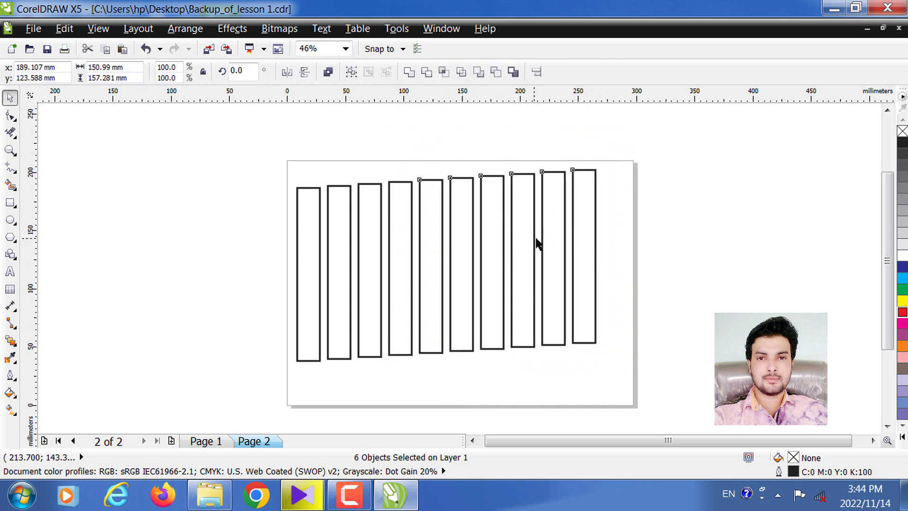
left_click(664, 222)
left_click_drag(627, 153, 415, 385)
left_click_drag(498, 225, 497, 231)
left_click(637, 189)
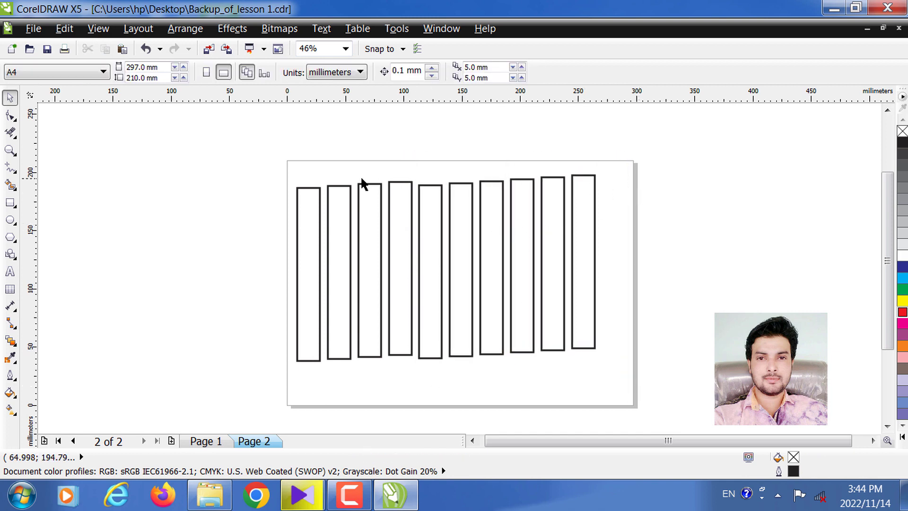
- Draw a wide rectangle about 315 × 73 mm across the middle of all ten bars and set its outline to 1.0 mm
left_click(11, 203)
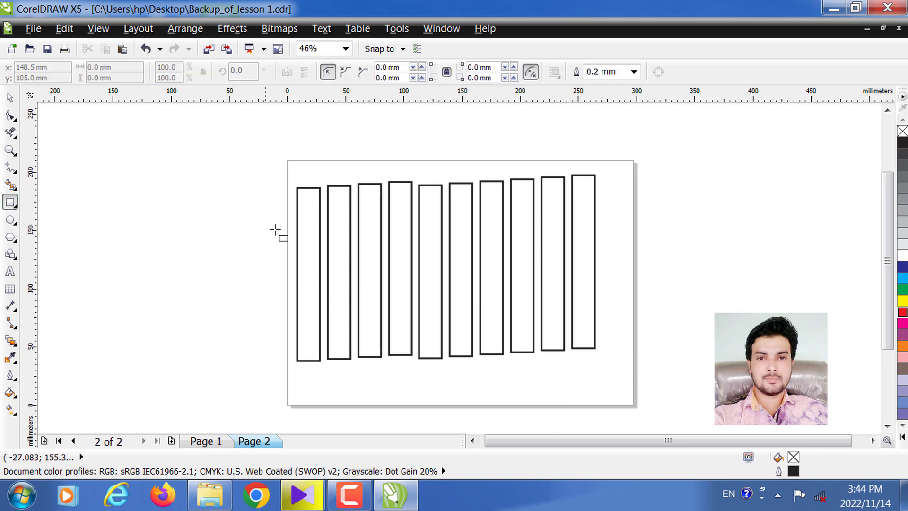
left_click_drag(265, 227, 632, 312)
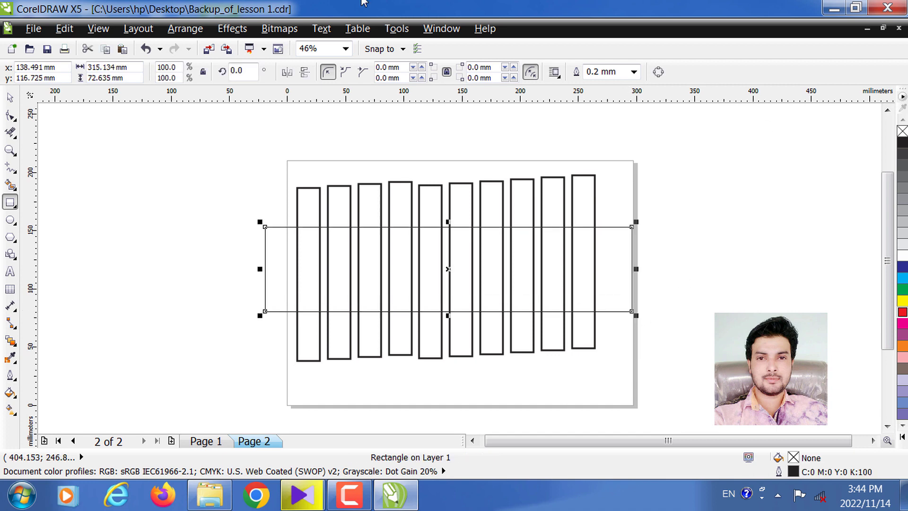
left_click(634, 72)
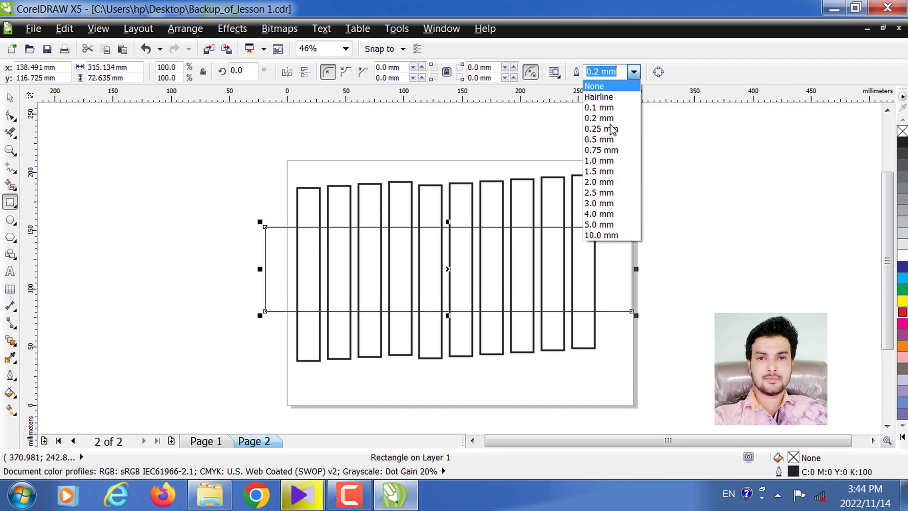
left_click(608, 158)
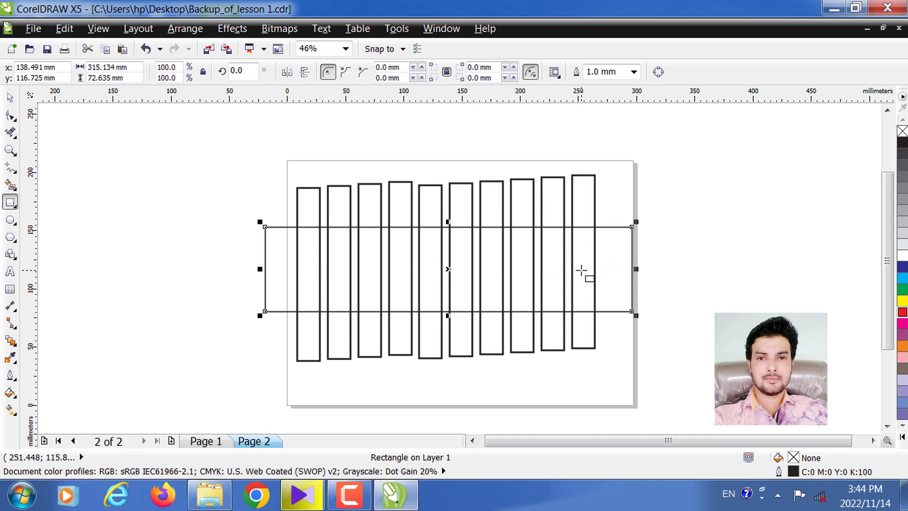
- Remove the bar segments inside the wide rectangle with Virtual Segment Delete, and Smart Fill that rectangle blue-grey with a 0.2 mm outline
left_click(11, 133)
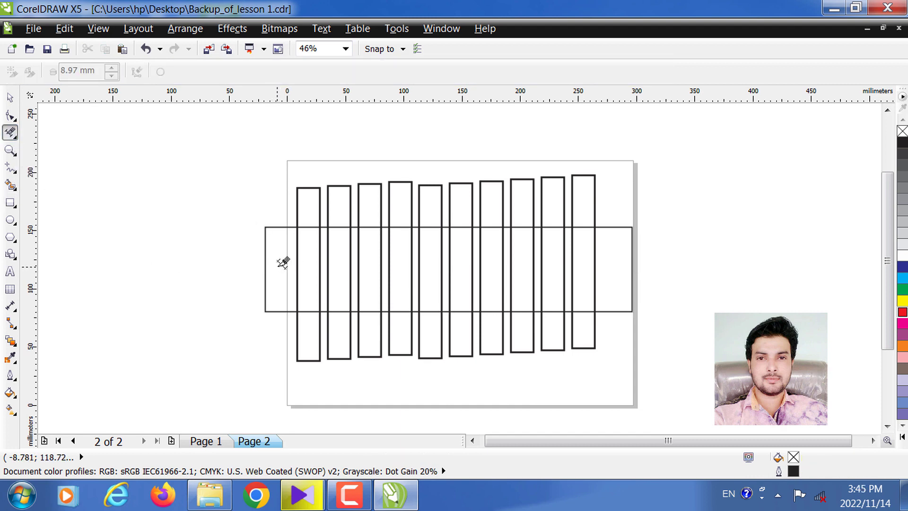
left_click_drag(279, 263, 612, 267)
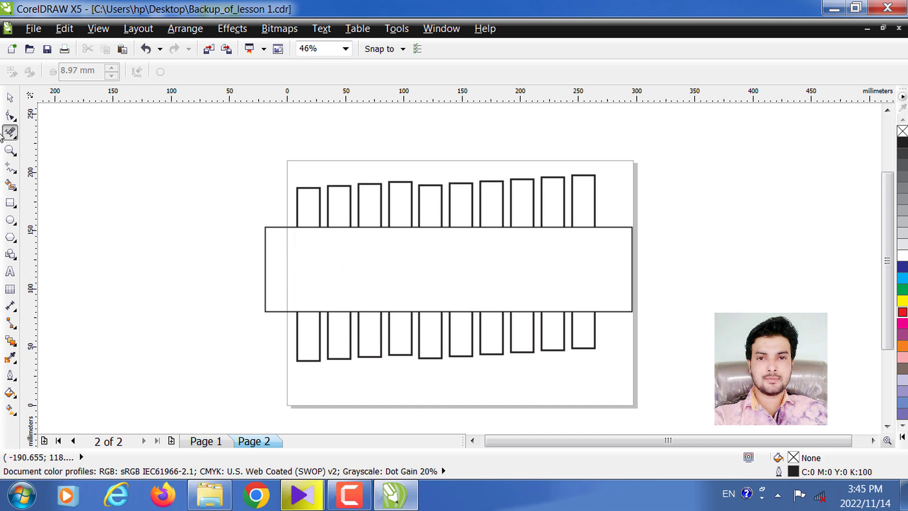
left_click(11, 100)
left_click(433, 262)
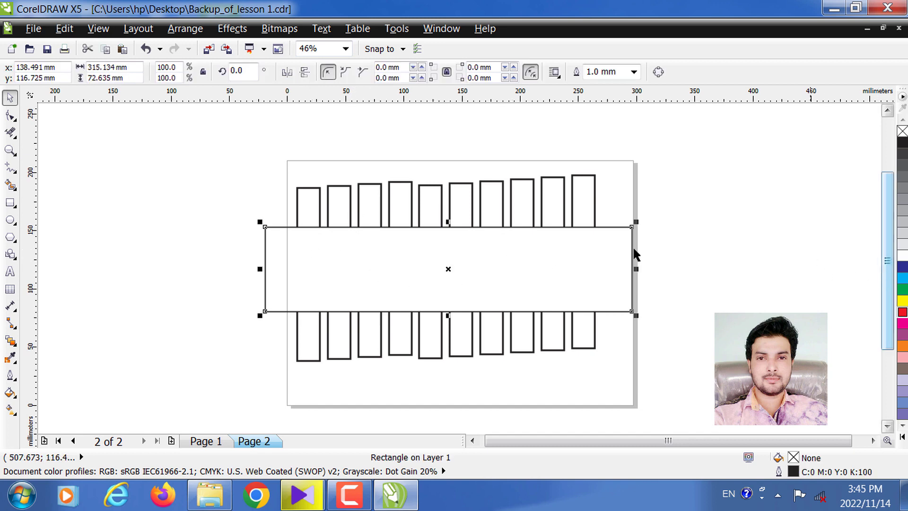
left_click(10, 186)
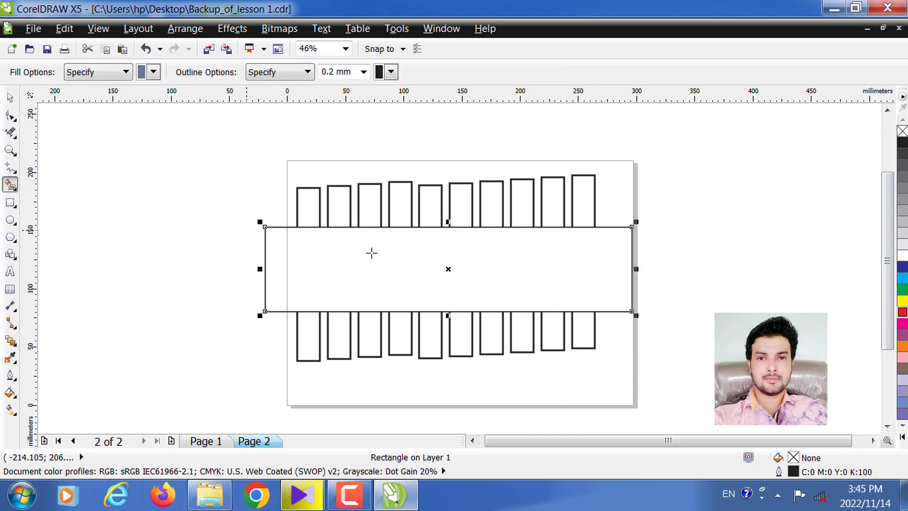
left_click(405, 259)
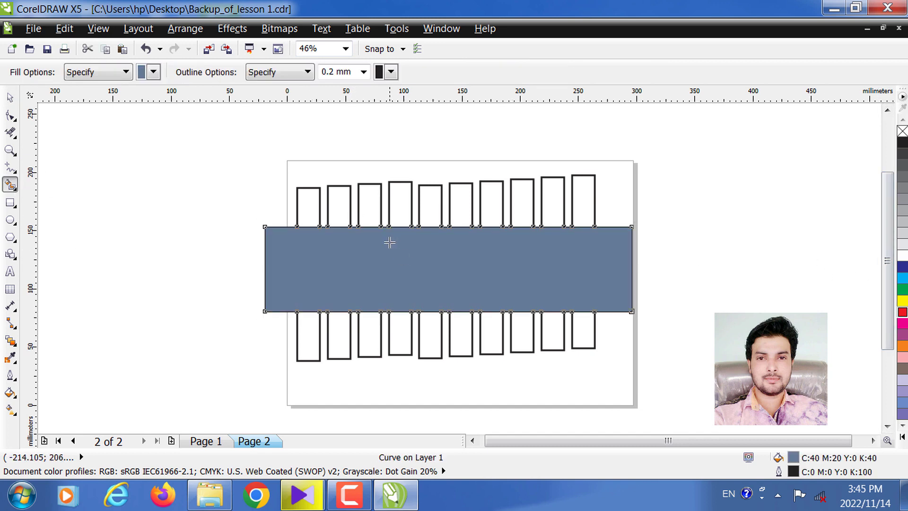
- Try to fill the leftmost trimmed bar with green from the colour palette
left_click(10, 97)
left_click(298, 194)
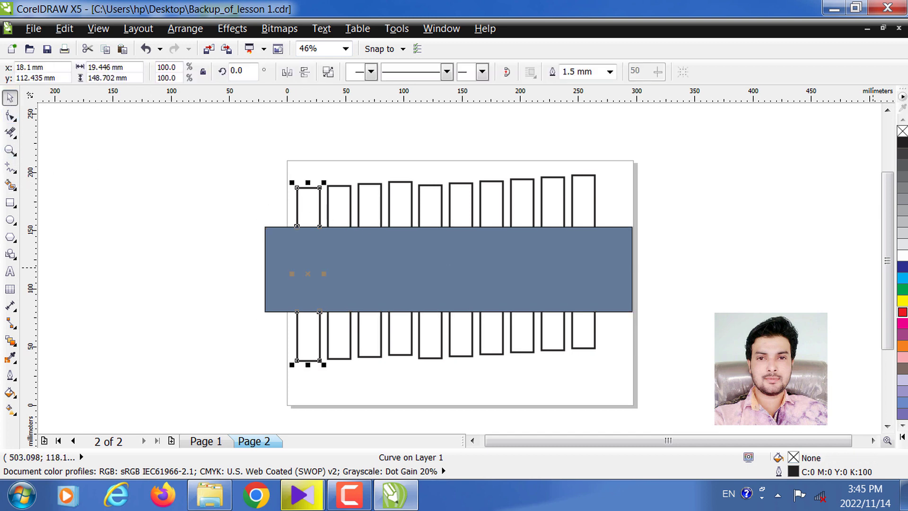
left_click(902, 289)
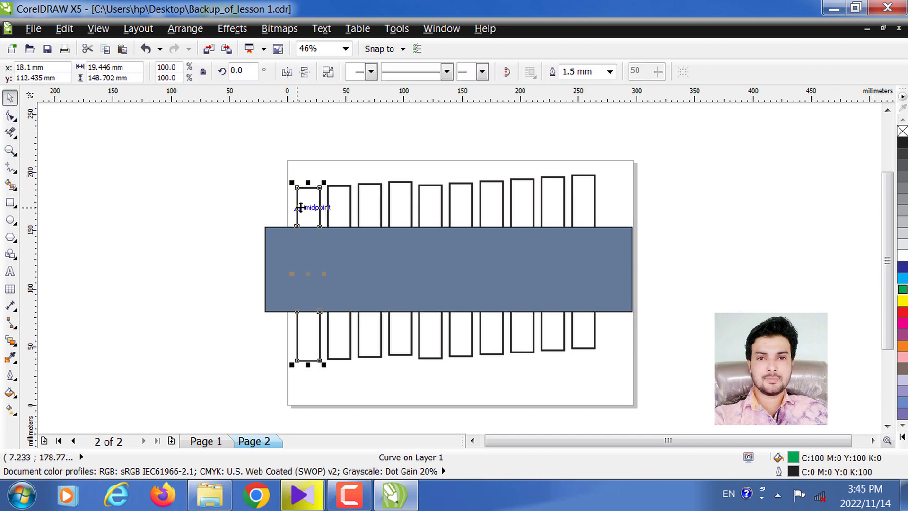
- Smart Fill alternating bar ends blue-grey: the upper ends of the odd bars and the lower ends of the even bars, counted from the left
left_click(10, 186)
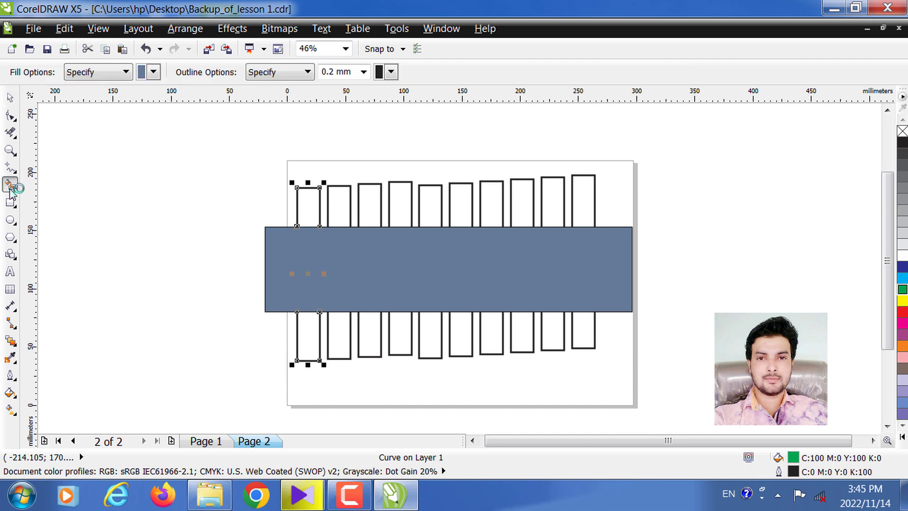
left_click(16, 189)
left_click(45, 192)
left_click(316, 204)
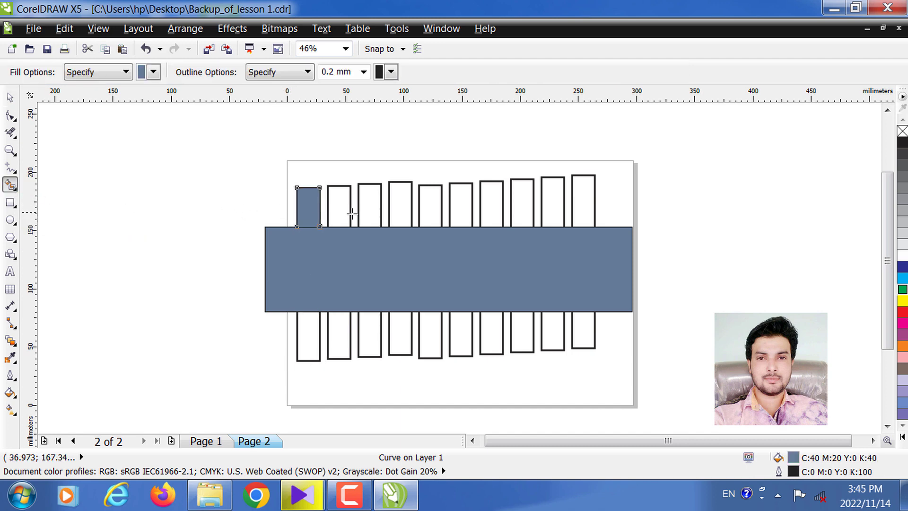
left_click(340, 331)
left_click(376, 206)
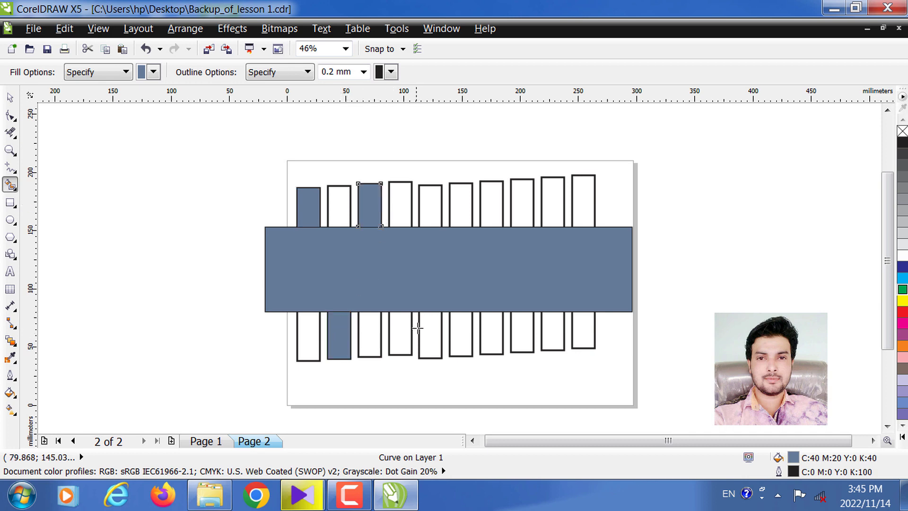
left_click(394, 326)
left_click(432, 224)
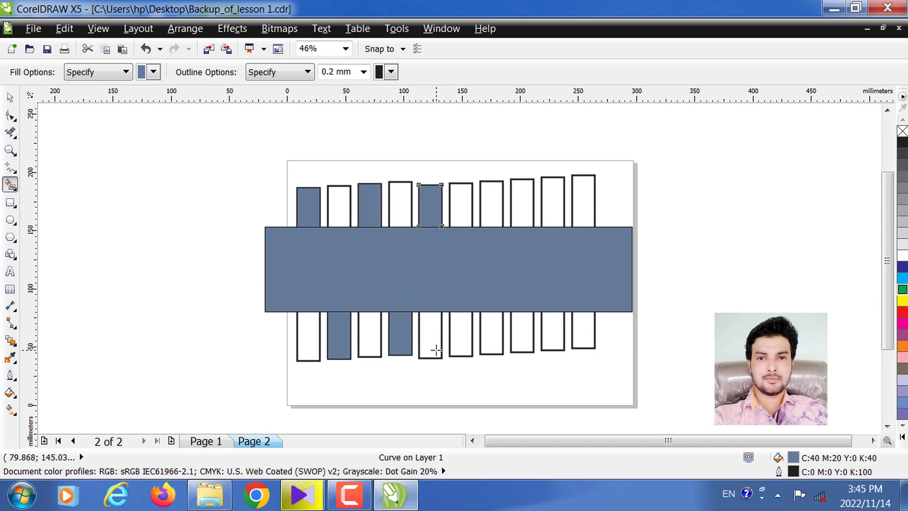
left_click(462, 342)
left_click(500, 206)
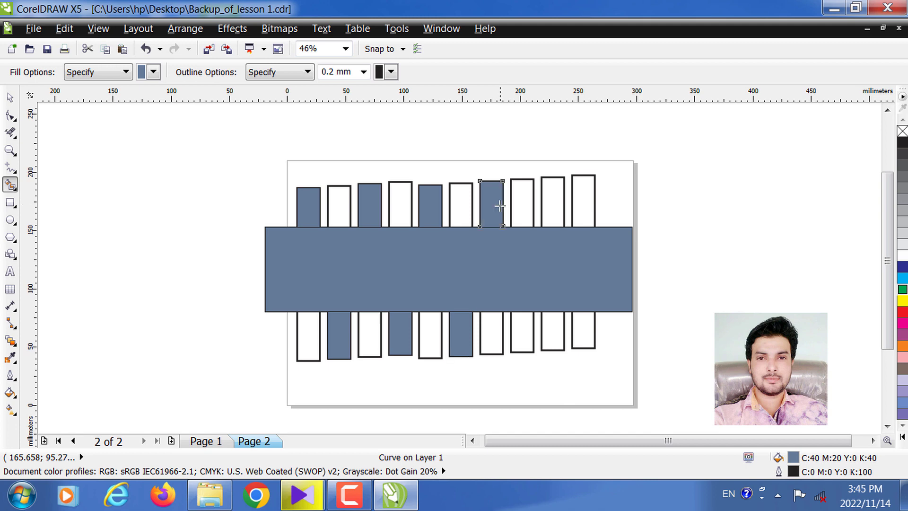
left_click(529, 337)
left_click(559, 212)
left_click(585, 334)
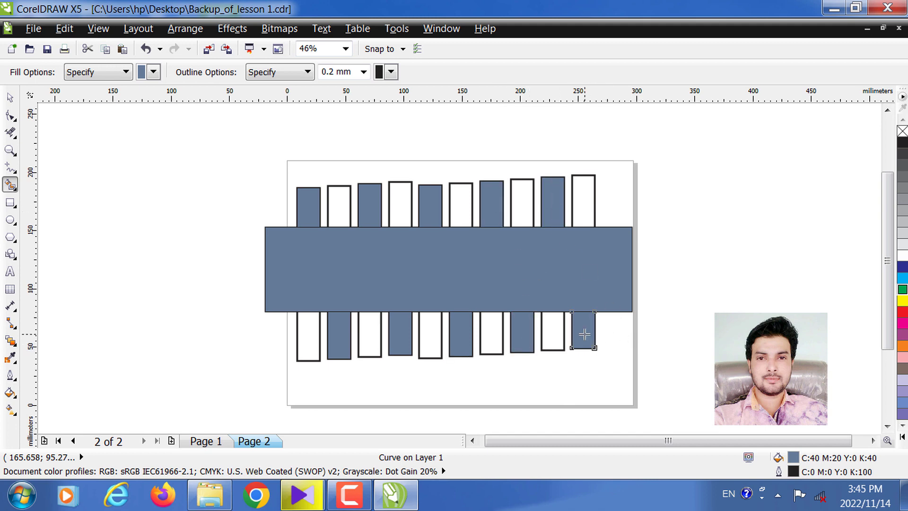
left_click(11, 98)
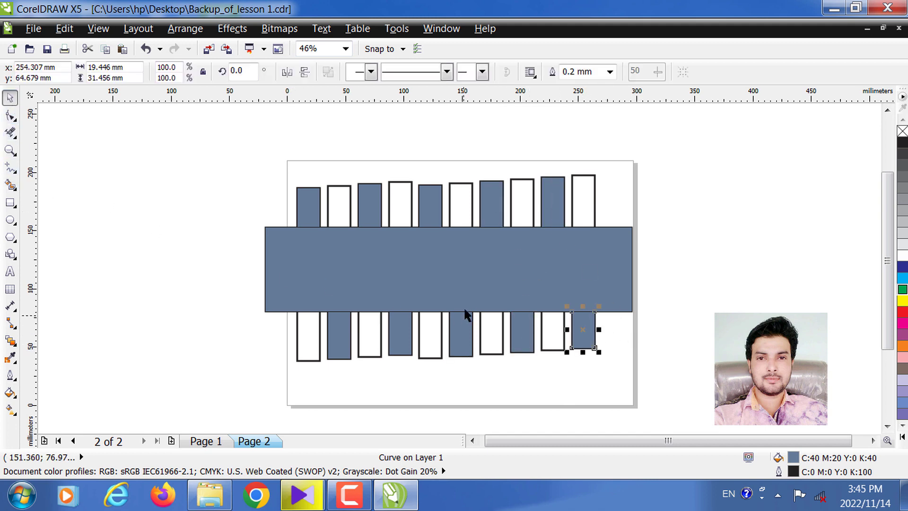
left_click(461, 294)
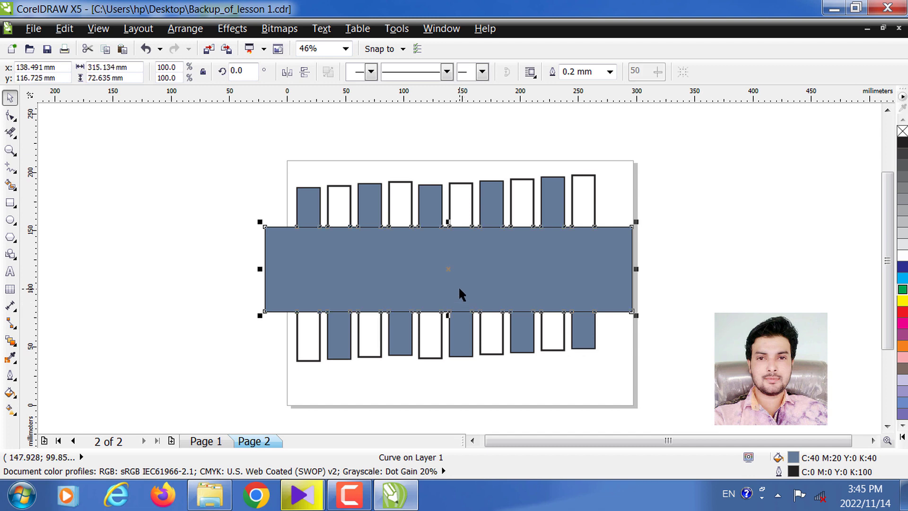
key("Page_Down")
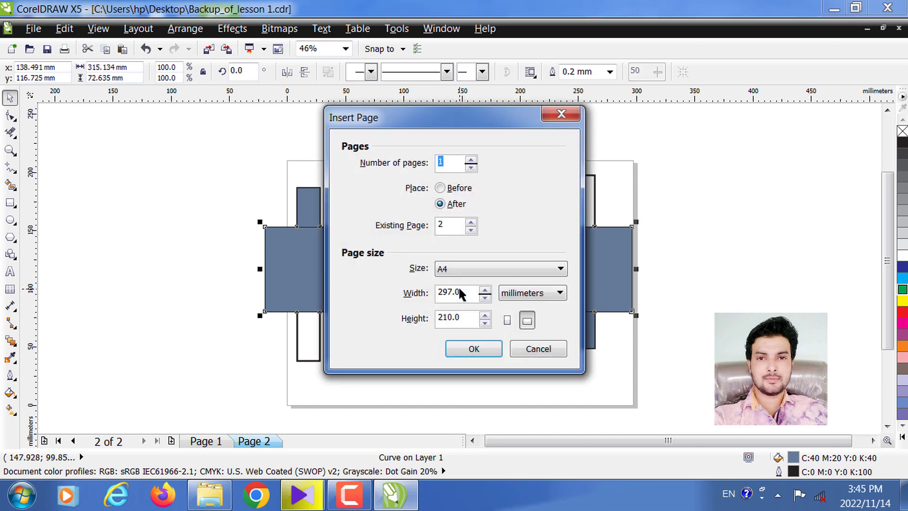
left_click(537, 348)
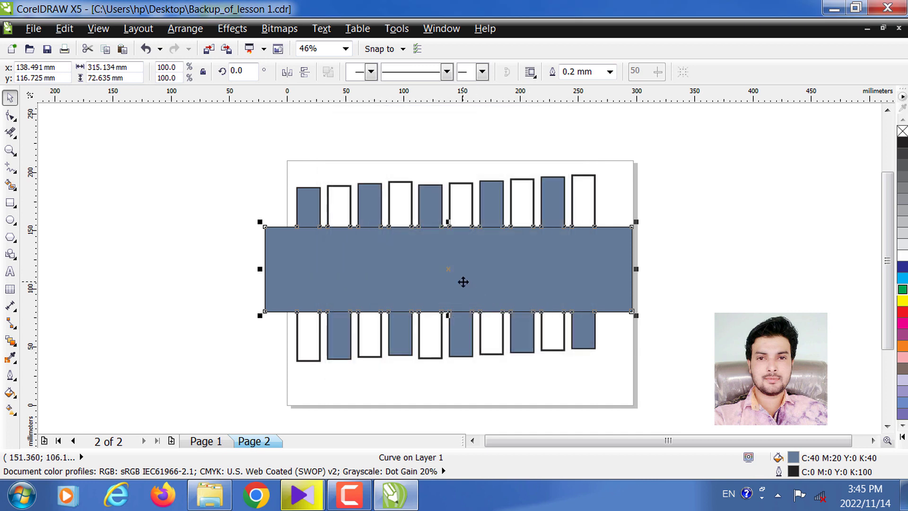
left_click(654, 236)
left_click(526, 241)
left_click_drag(239, 149, 660, 318)
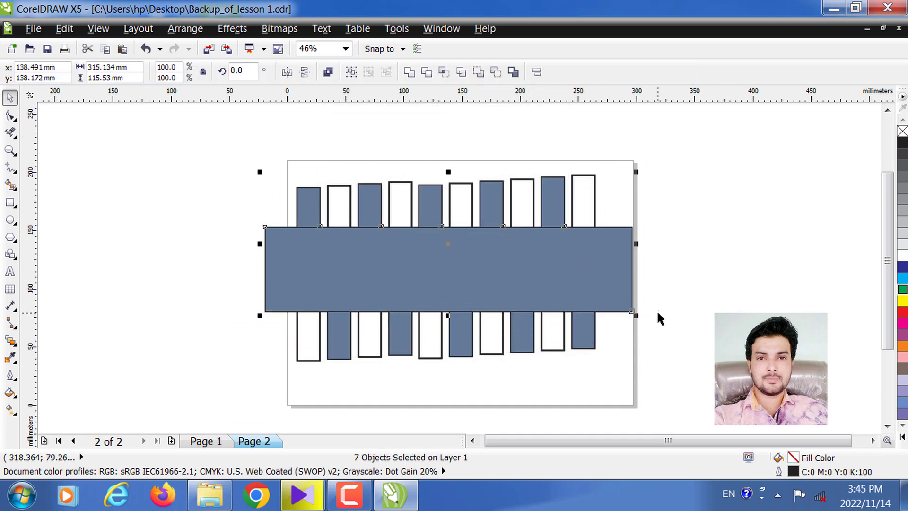
key("Page_Down")
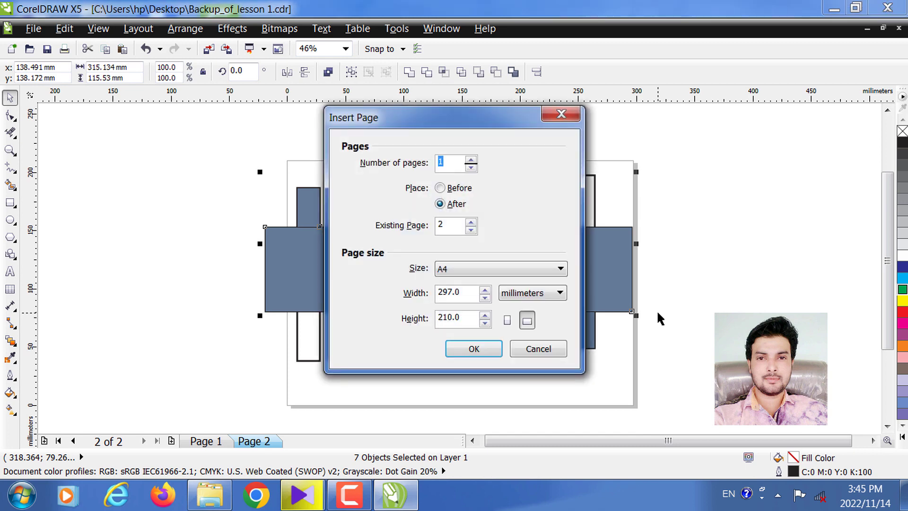
left_click(519, 351)
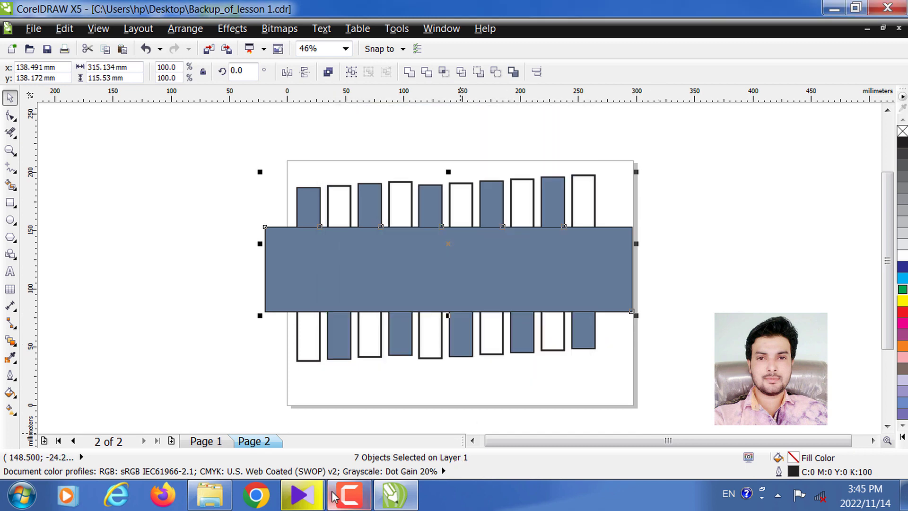
left_click(850, 438)
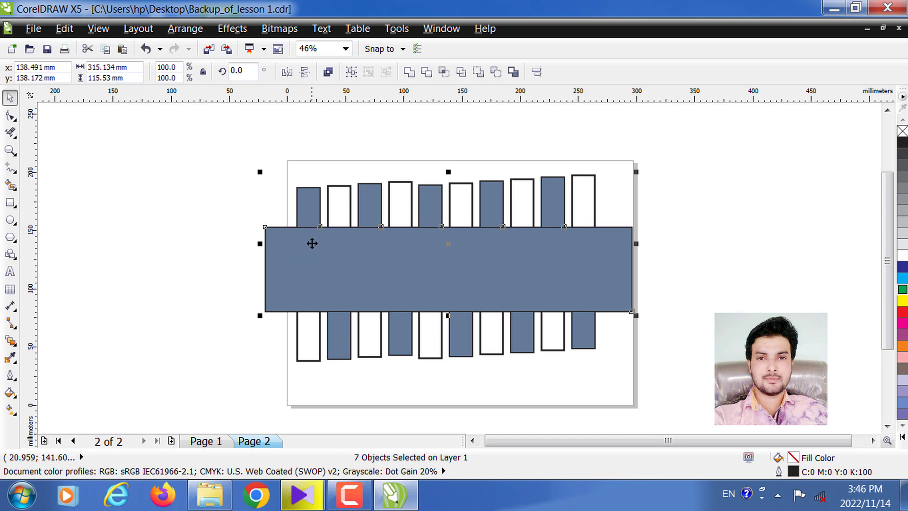
- Try removing edge segments where the first few bars meet the wide rectangle, using Virtual Segment Delete across its upper and lower edges
left_click(17, 138)
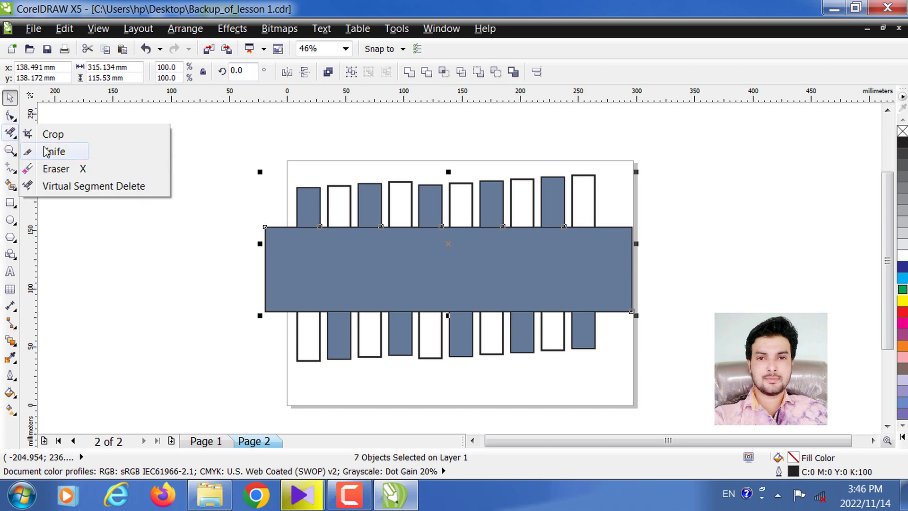
left_click(65, 185)
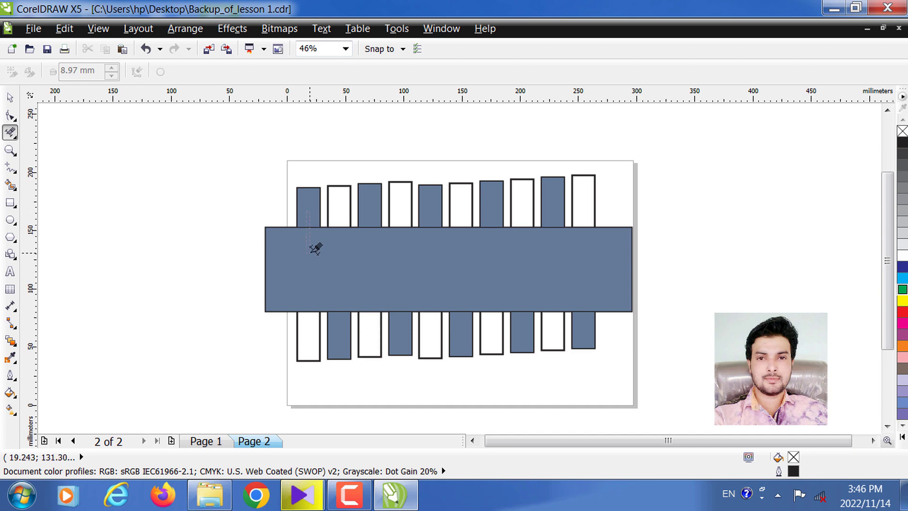
left_click_drag(316, 249, 317, 248)
left_click_drag(341, 234, 341, 240)
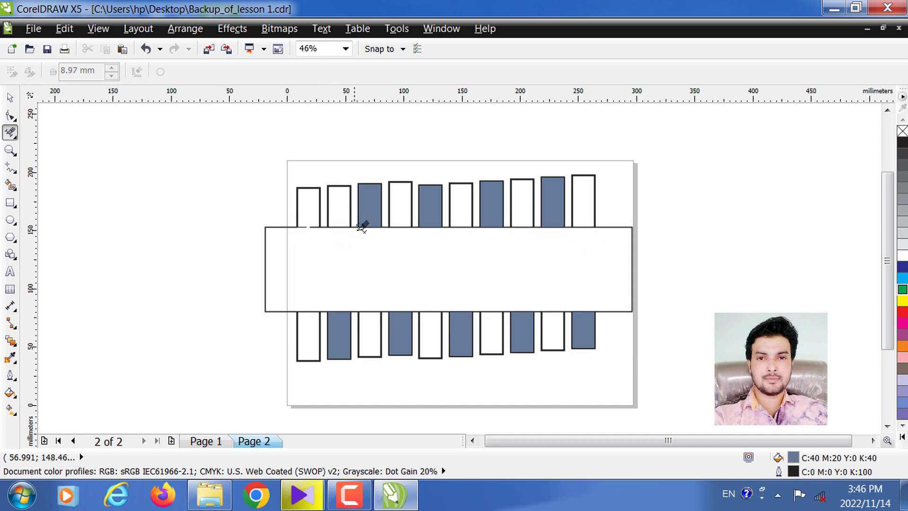
left_click_drag(309, 333, 308, 298)
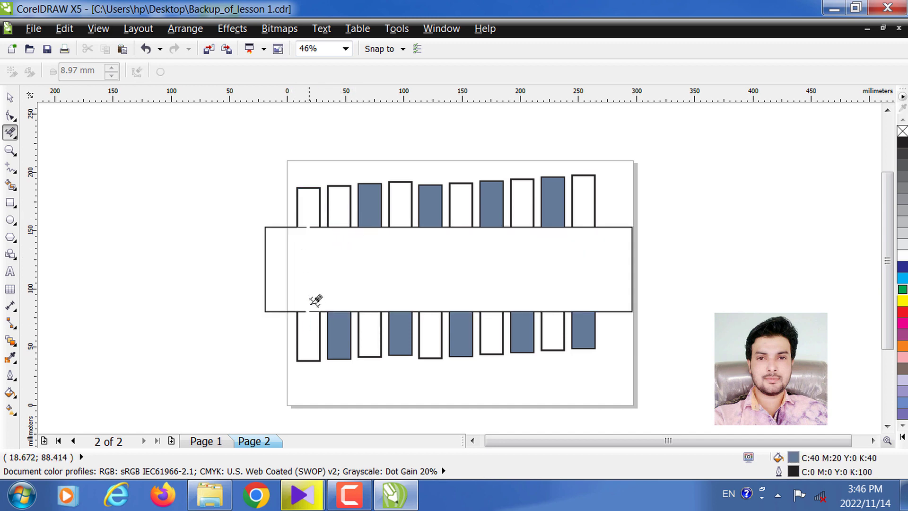
left_click_drag(338, 237, 337, 199)
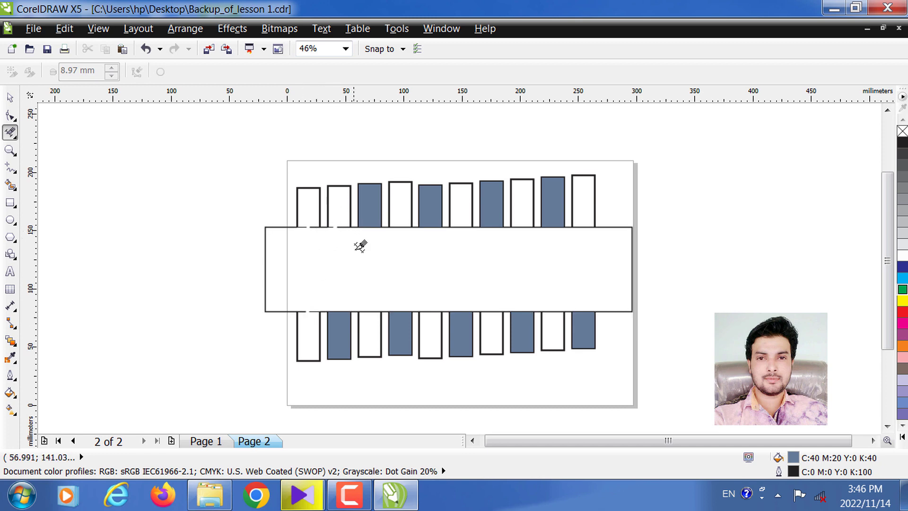
left_click_drag(347, 322, 340, 294)
left_click_drag(377, 321, 371, 299)
left_click_drag(411, 325, 415, 299)
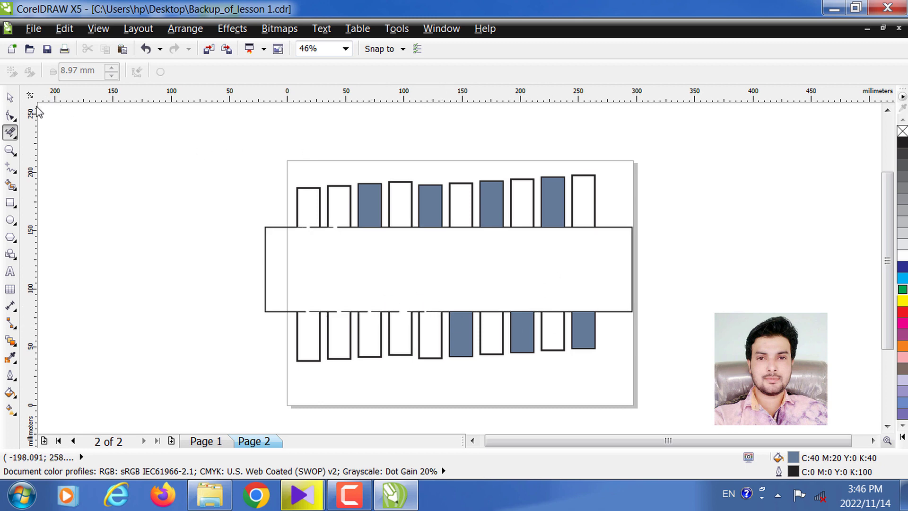
- Undo the Virtual Segment Delete cuts along the wide rectangle's edges
left_click(10, 97)
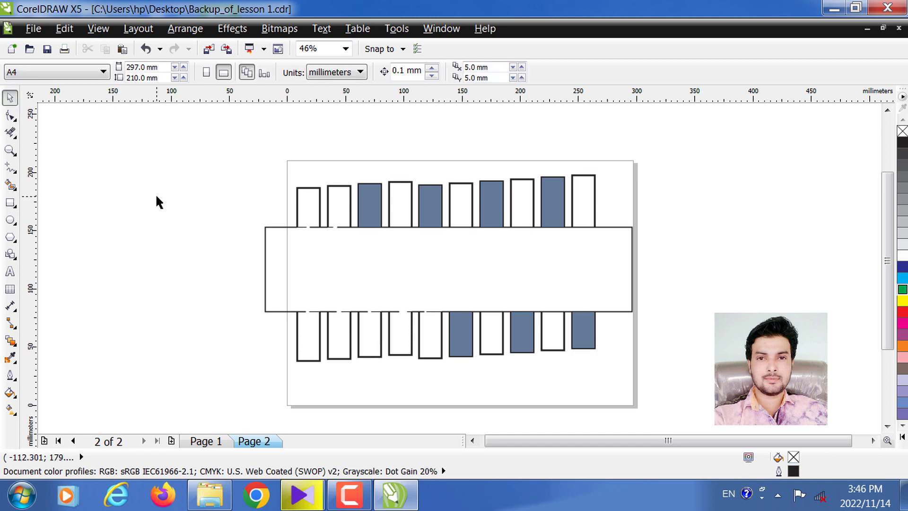
key("ctrl+z")
key("ctrl+z")
key("ctrl+z")
key("ctrl+z")
key("ctrl+z")
key("ctrl+z")
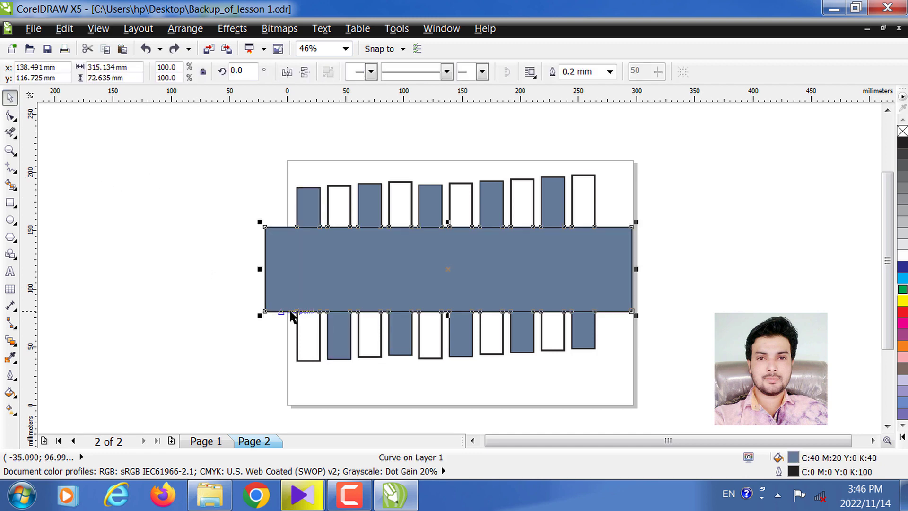
- Remove the unfilled lower ends of bars 1, 3 and 5 and upper ends of bars 2, 4 and 6 with Virtual Segment Delete
left_click(10, 132)
left_click_drag(298, 321, 330, 368)
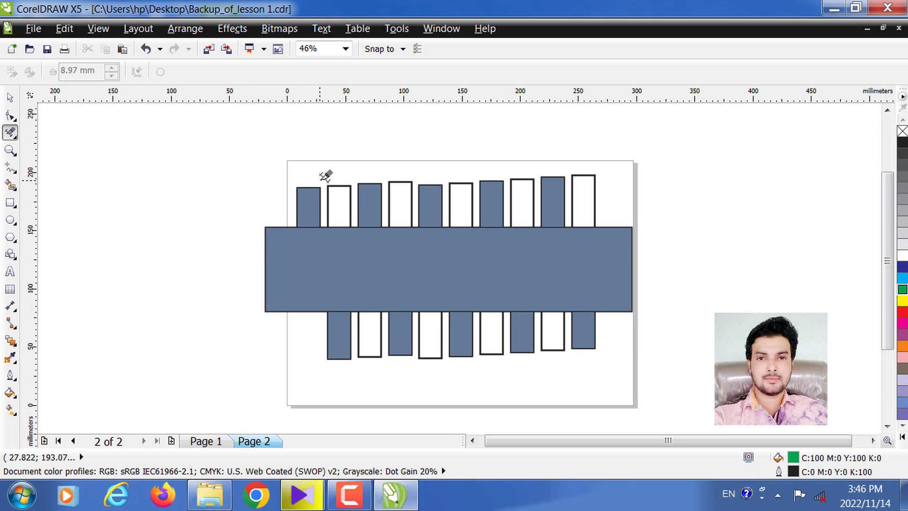
left_click_drag(326, 179, 358, 217)
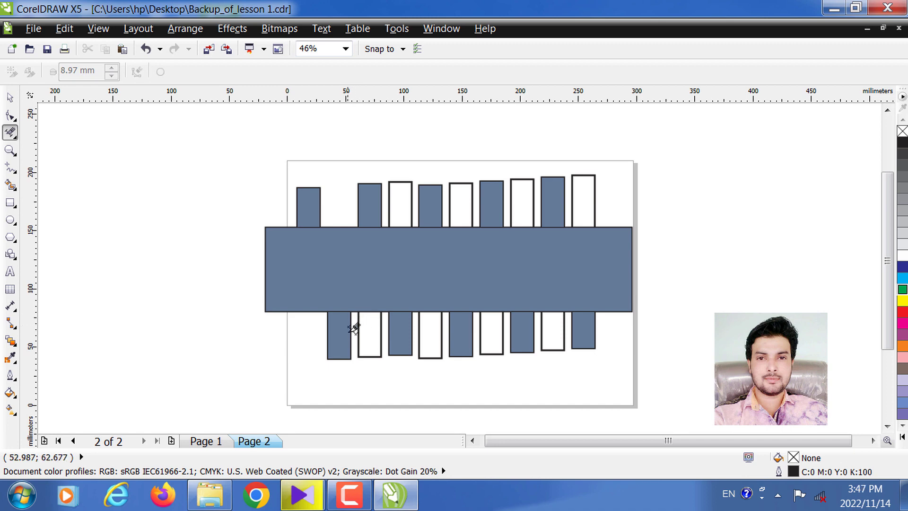
left_click_drag(354, 328, 390, 361)
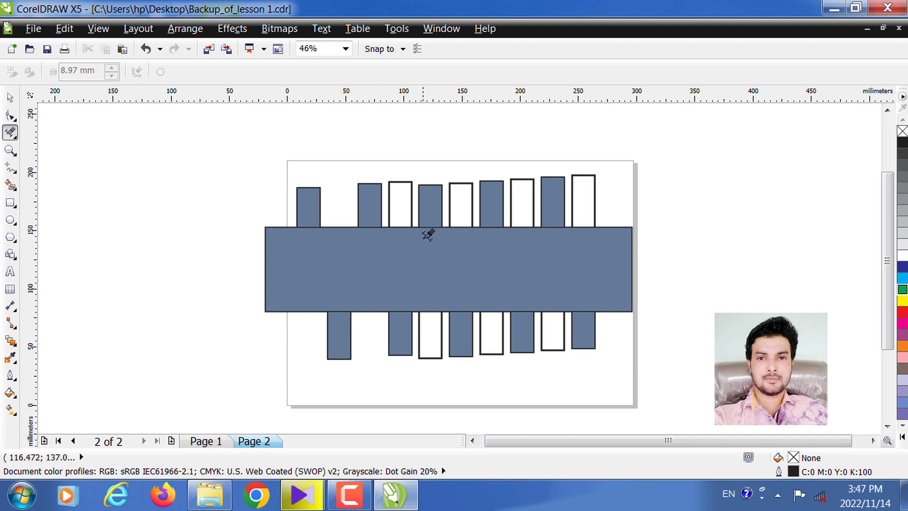
left_click_drag(386, 174, 412, 224)
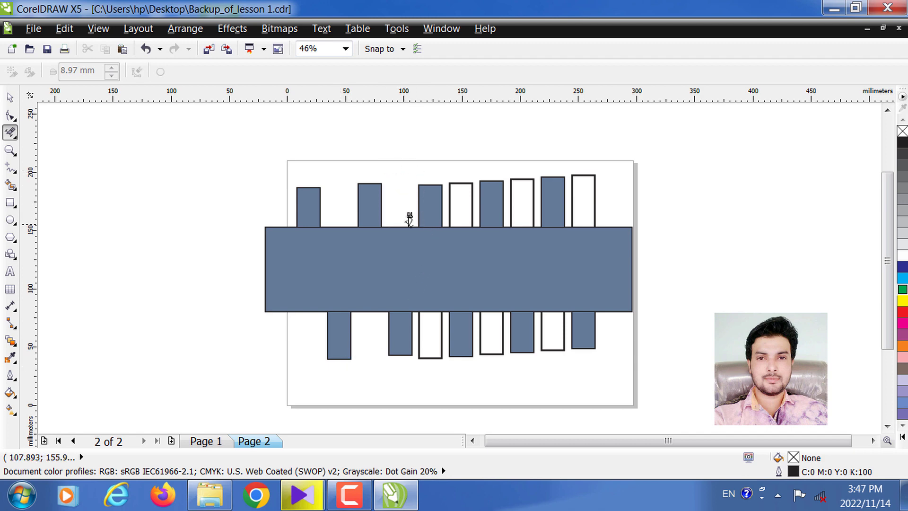
left_click_drag(414, 321, 443, 358)
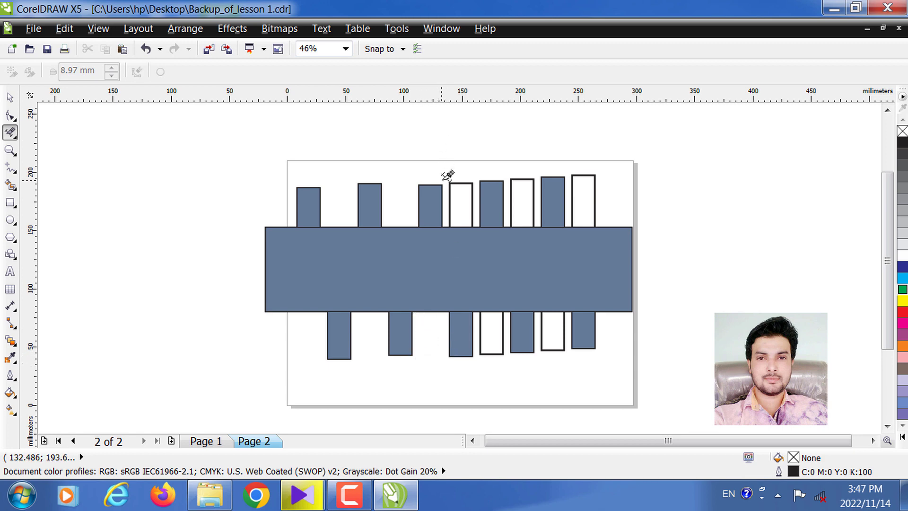
left_click_drag(445, 181, 475, 222)
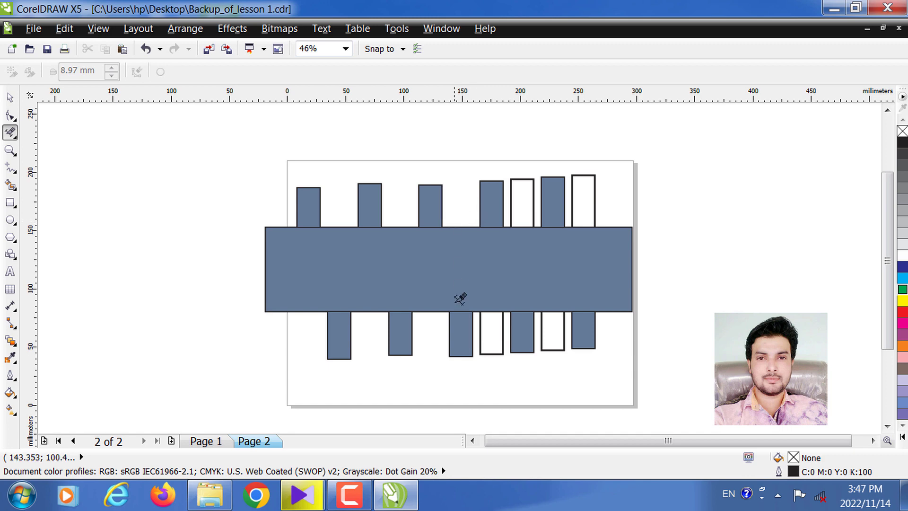
- Remove the lower ends of bars 6, 7 and 9 and the upper ends of bars 8 and 10 with Virtual Segment Delete
left_click_drag(438, 323, 483, 356)
left_click_drag(453, 318, 483, 316)
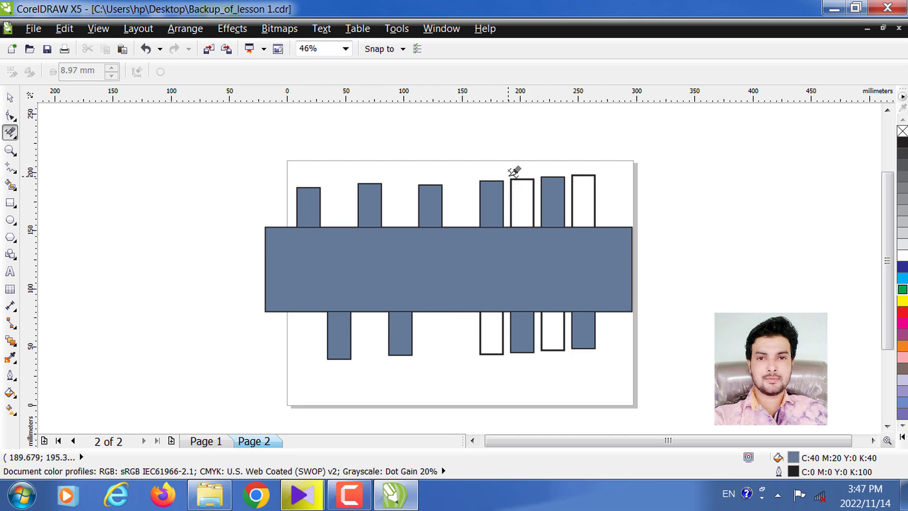
left_click_drag(508, 177, 541, 216)
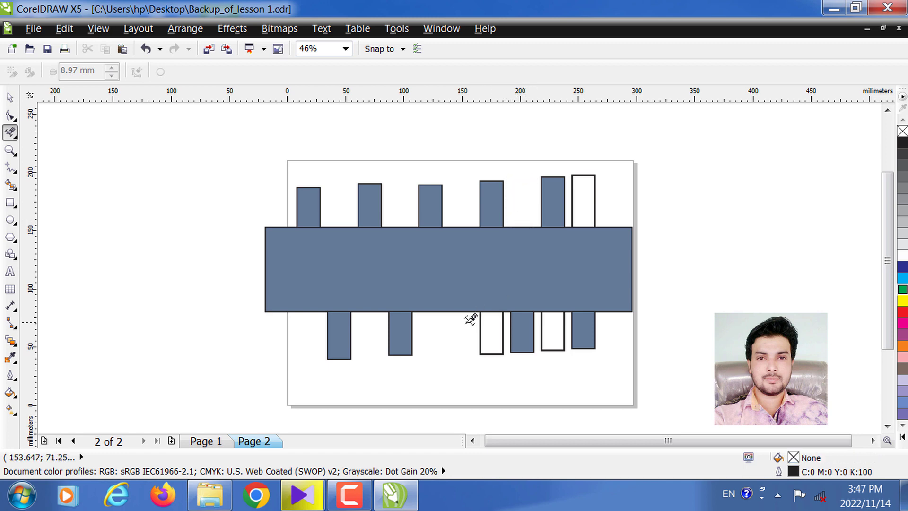
left_click_drag(480, 315, 510, 357)
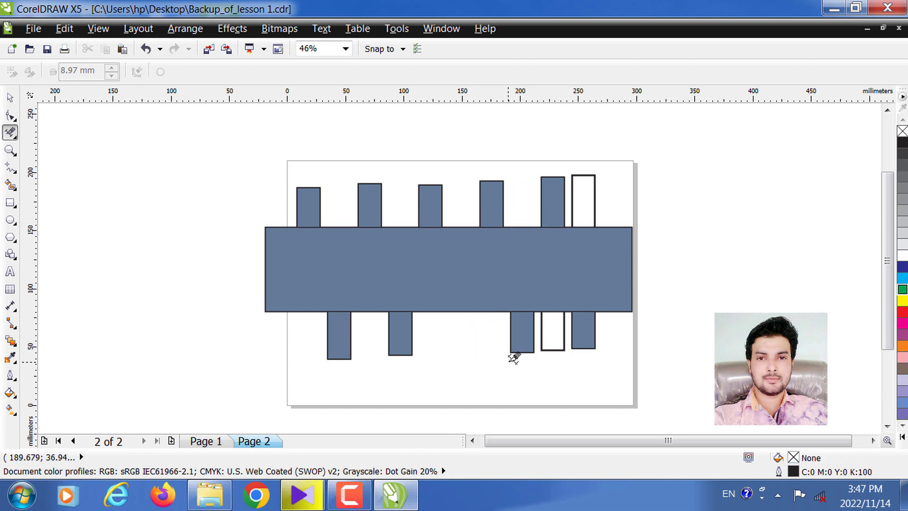
left_click_drag(567, 175, 599, 218)
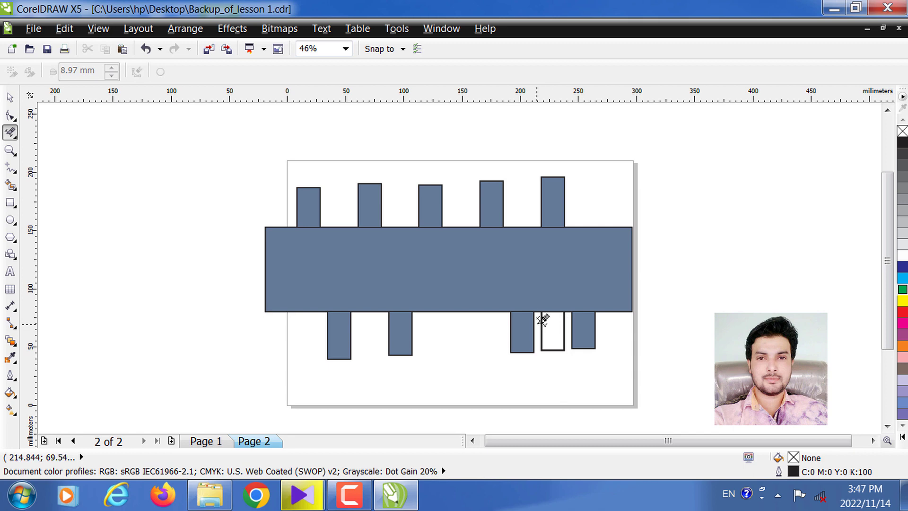
left_click_drag(537, 321, 569, 365)
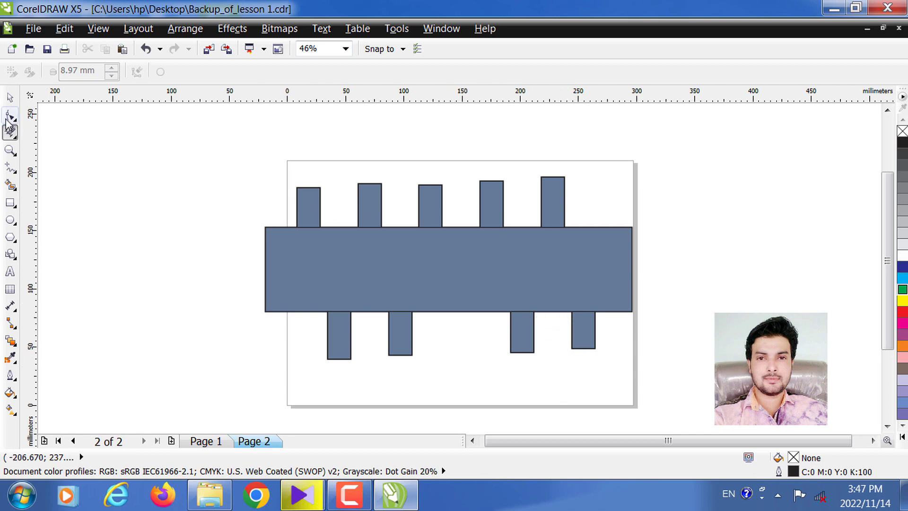
- Fill the wide rectangle, all five upper bar ends and the two rightmost lower bar ends with green
key("space")
left_click_drag(376, 295, 637, 349)
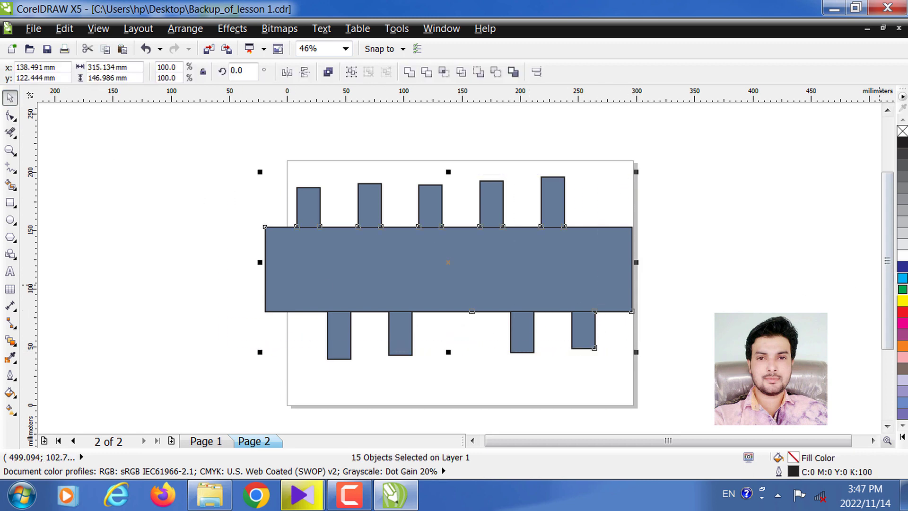
left_click(903, 289)
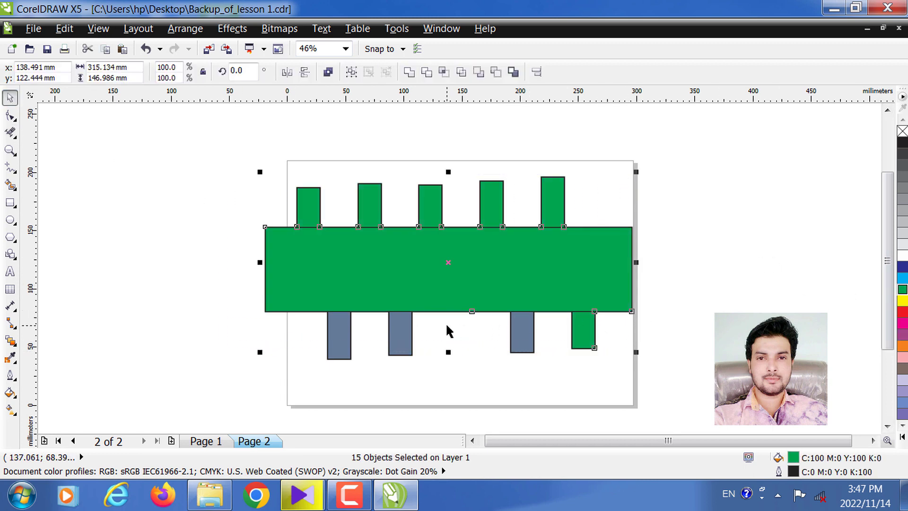
left_click(521, 322)
left_click(902, 289)
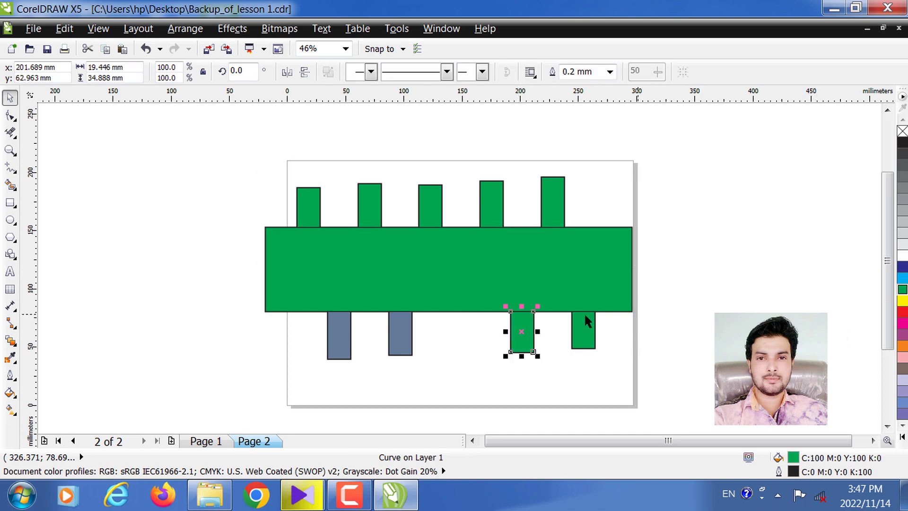
- Fill the two leftmost lower bar ends with cyan
left_click(393, 329)
left_click(902, 278)
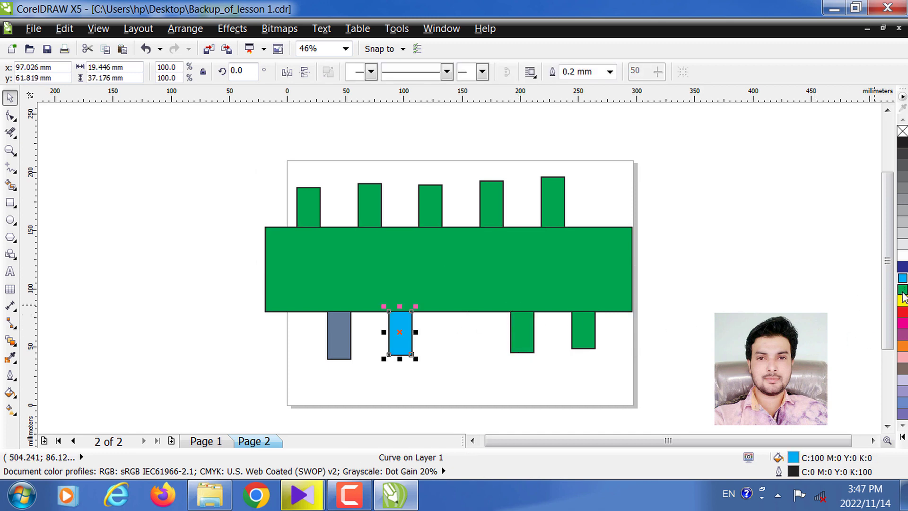
left_click(344, 327)
left_click(903, 279)
- Fill the two leftmost lower bar ends with green to match the other shapes
left_click(408, 328)
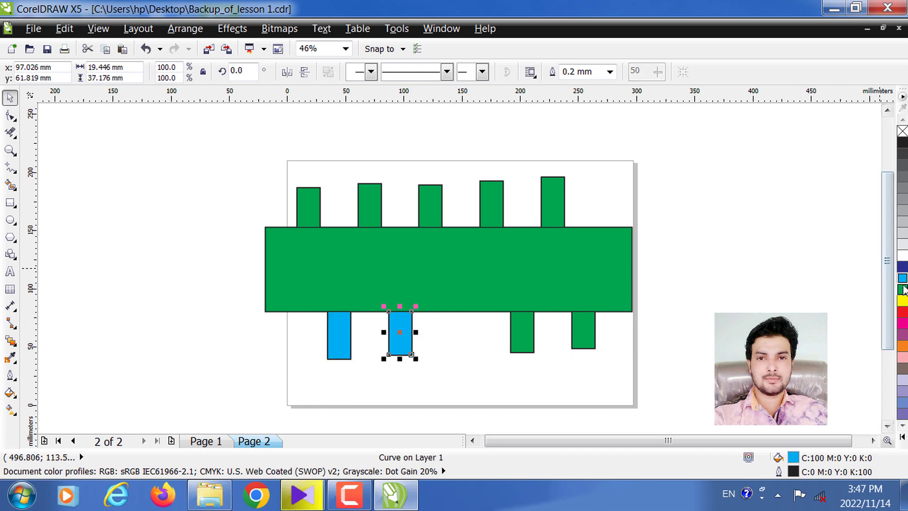
left_click(721, 208)
left_click(413, 322)
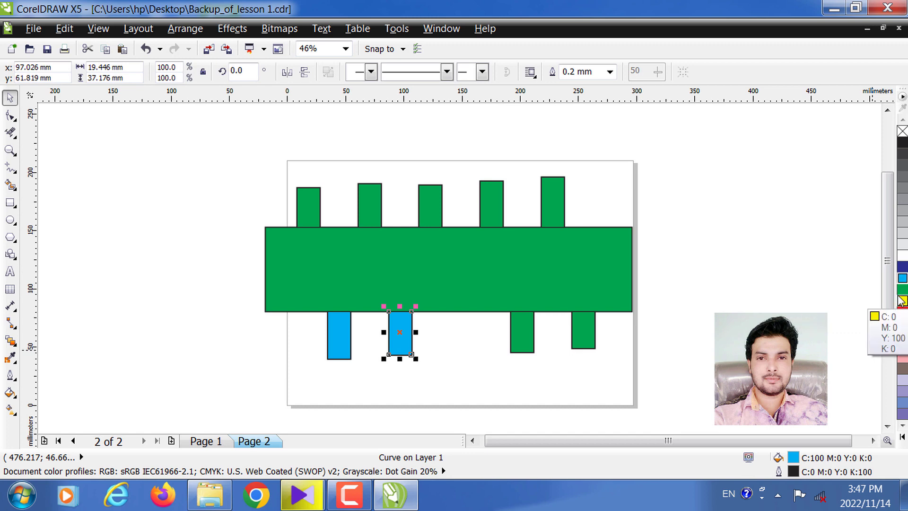
left_click_drag(902, 289, 402, 352)
left_click(343, 338)
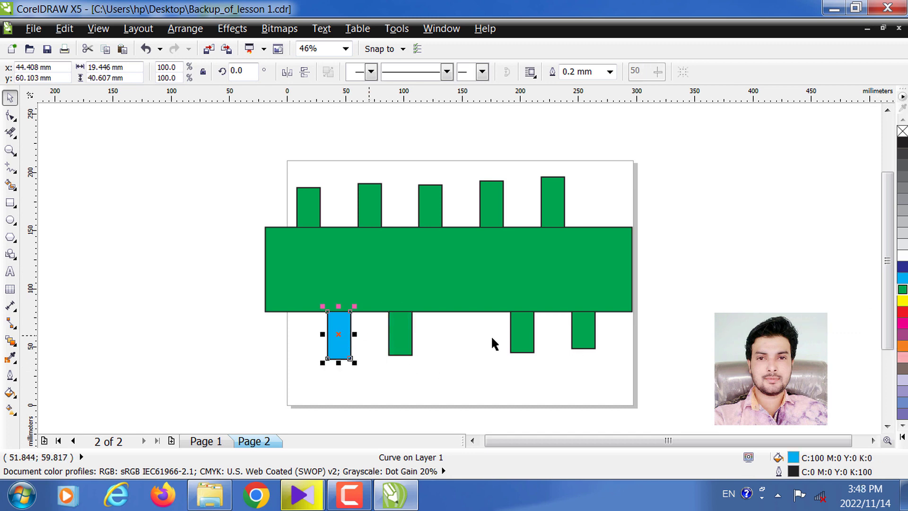
left_click(902, 289)
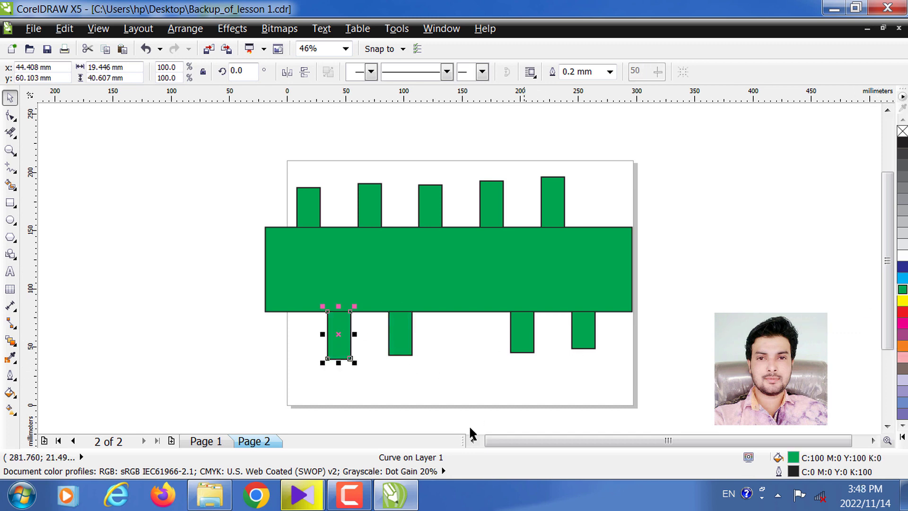
left_click(360, 488)
left_click(838, 428)
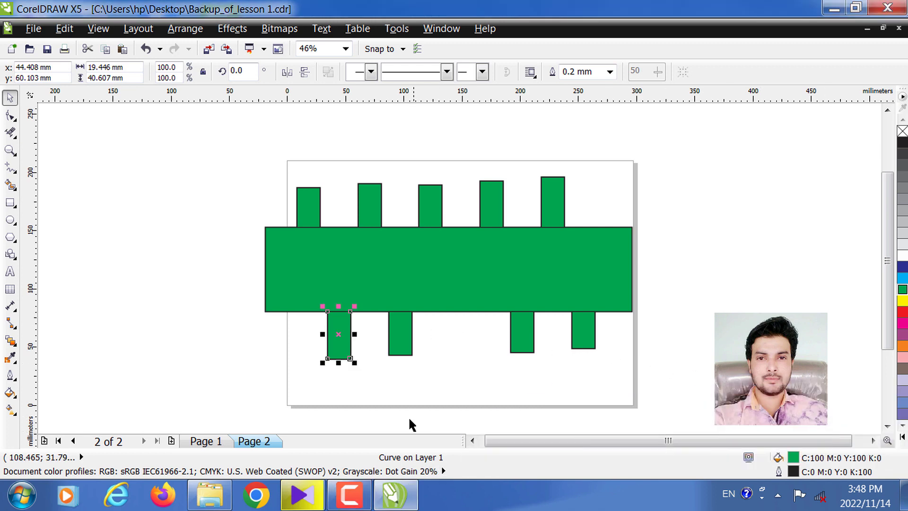
left_click(359, 494)
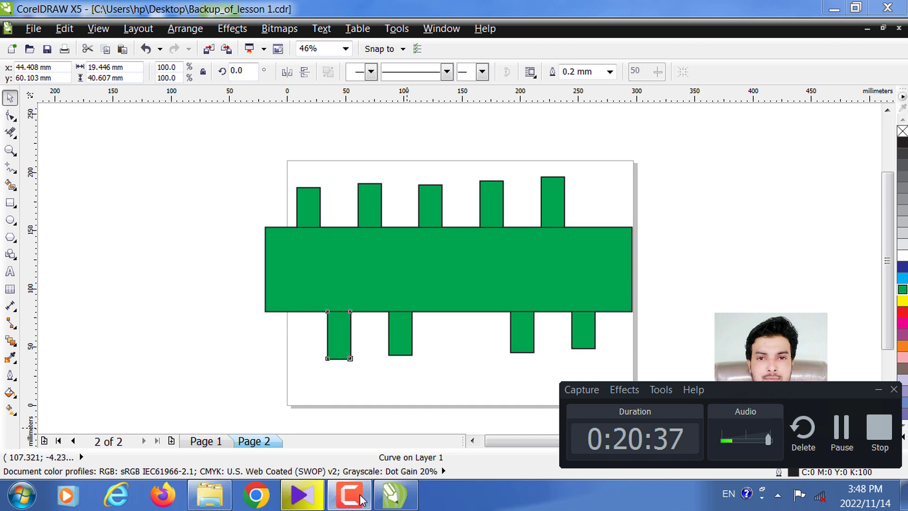
left_click(18, 138)
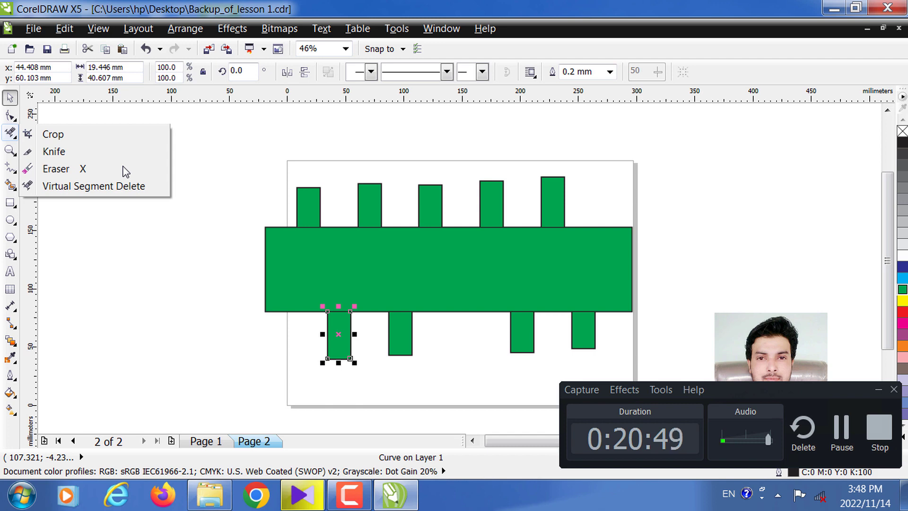
left_click(239, 185)
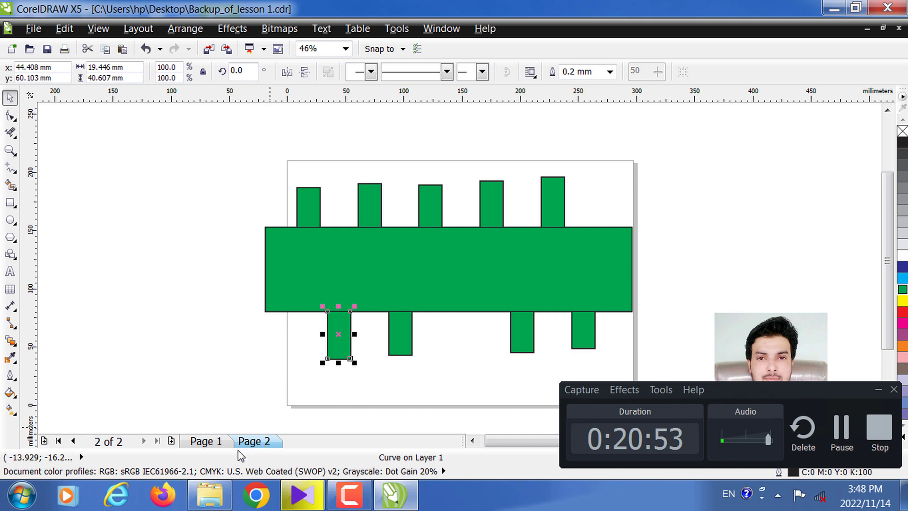
left_click(217, 441)
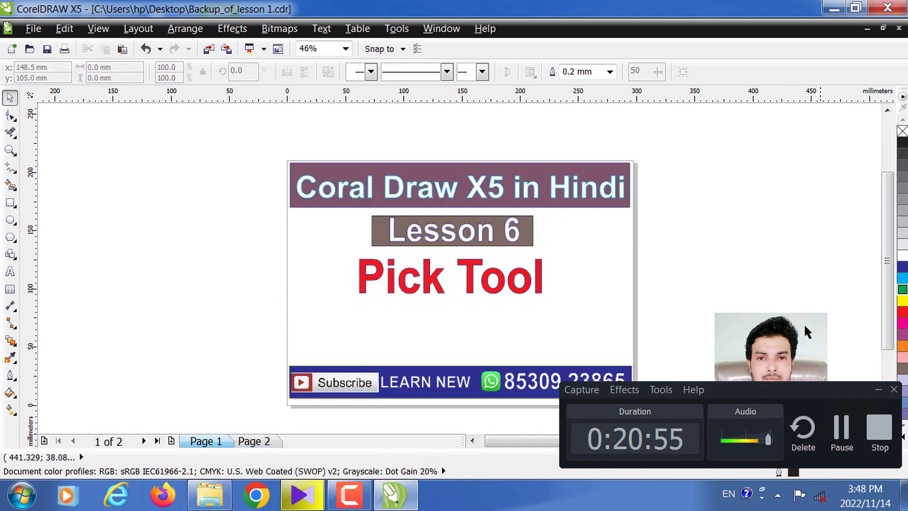
left_click(254, 441)
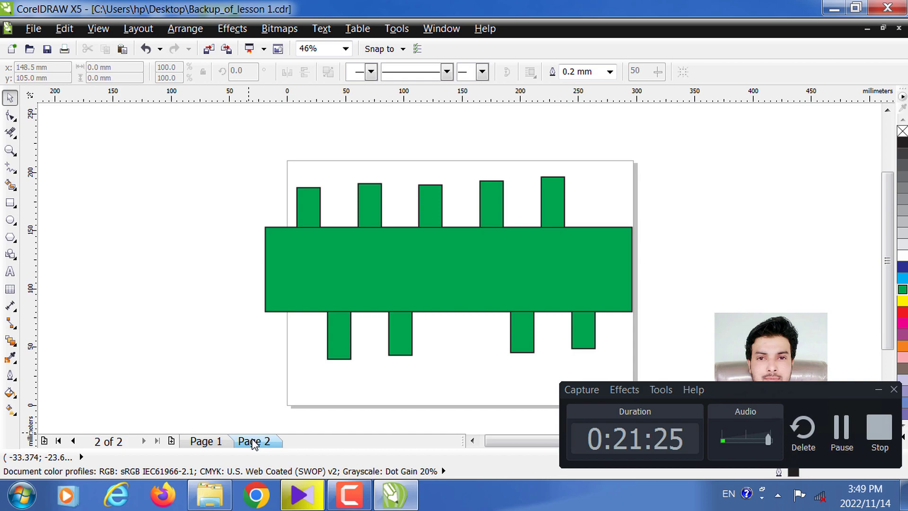
left_click(878, 426)
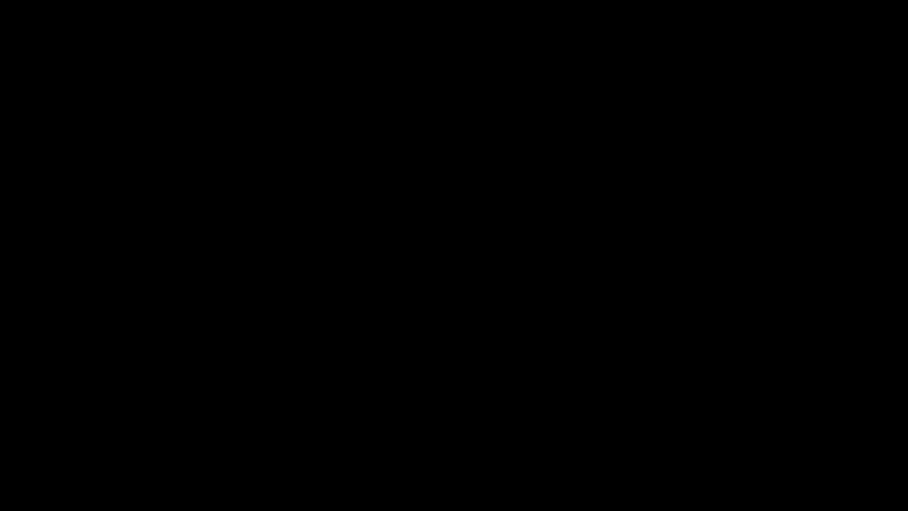